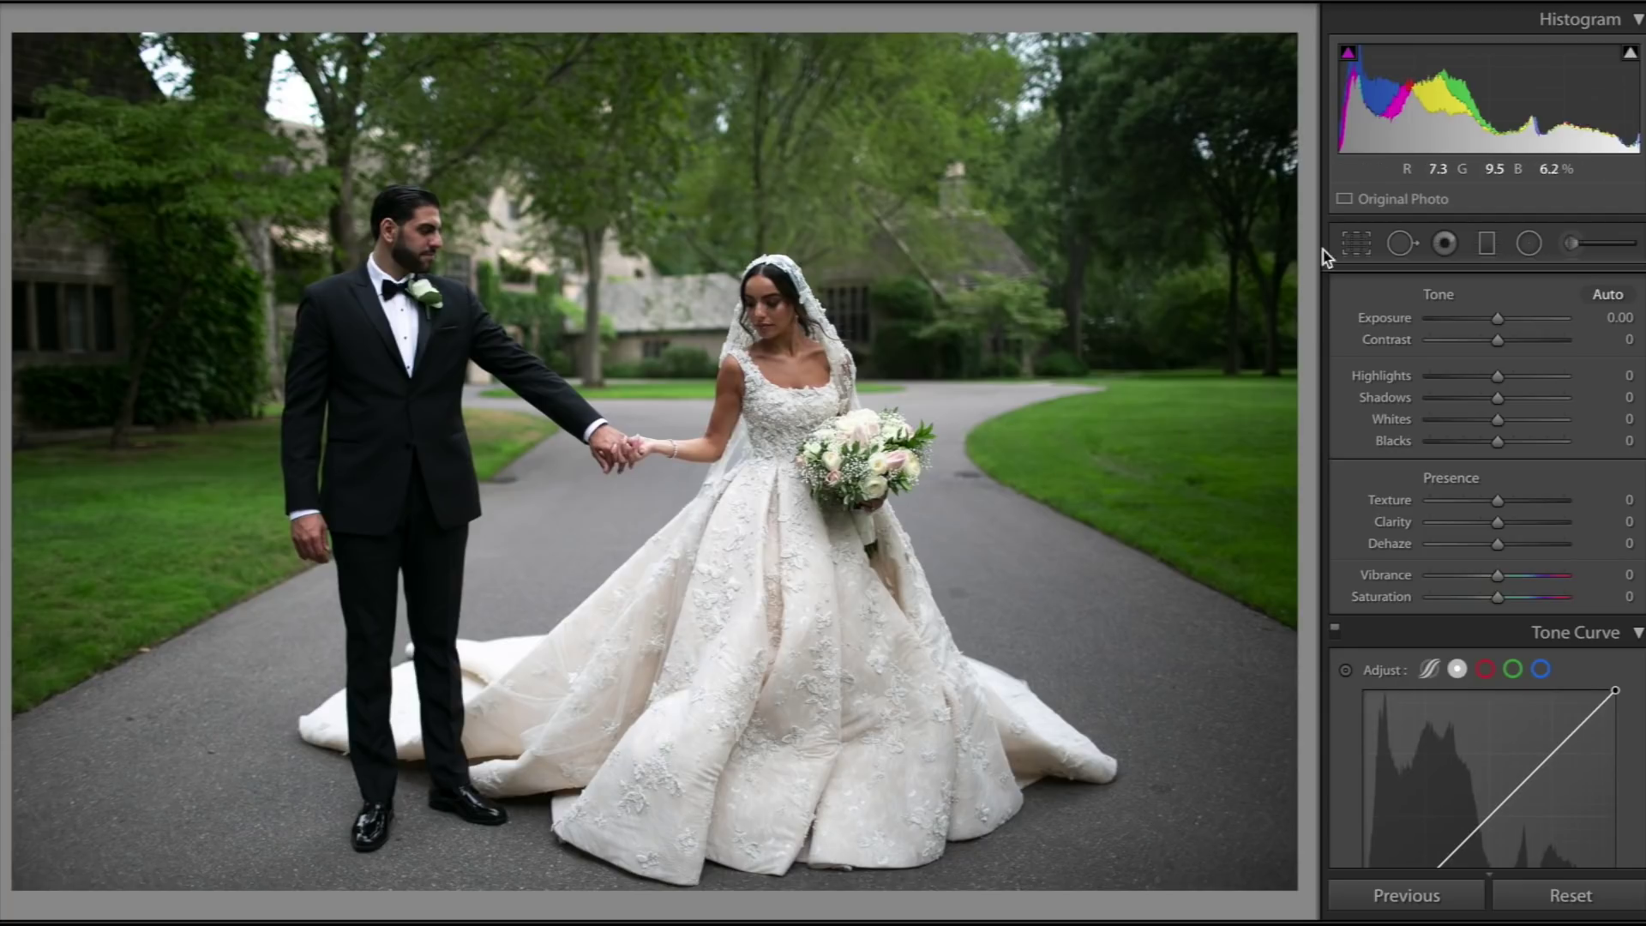
# Add a lower and an upper midtone point to the RGB tone curve and lift both slightly above the diagonal
pyautogui.scroll(3, 1390, 459)
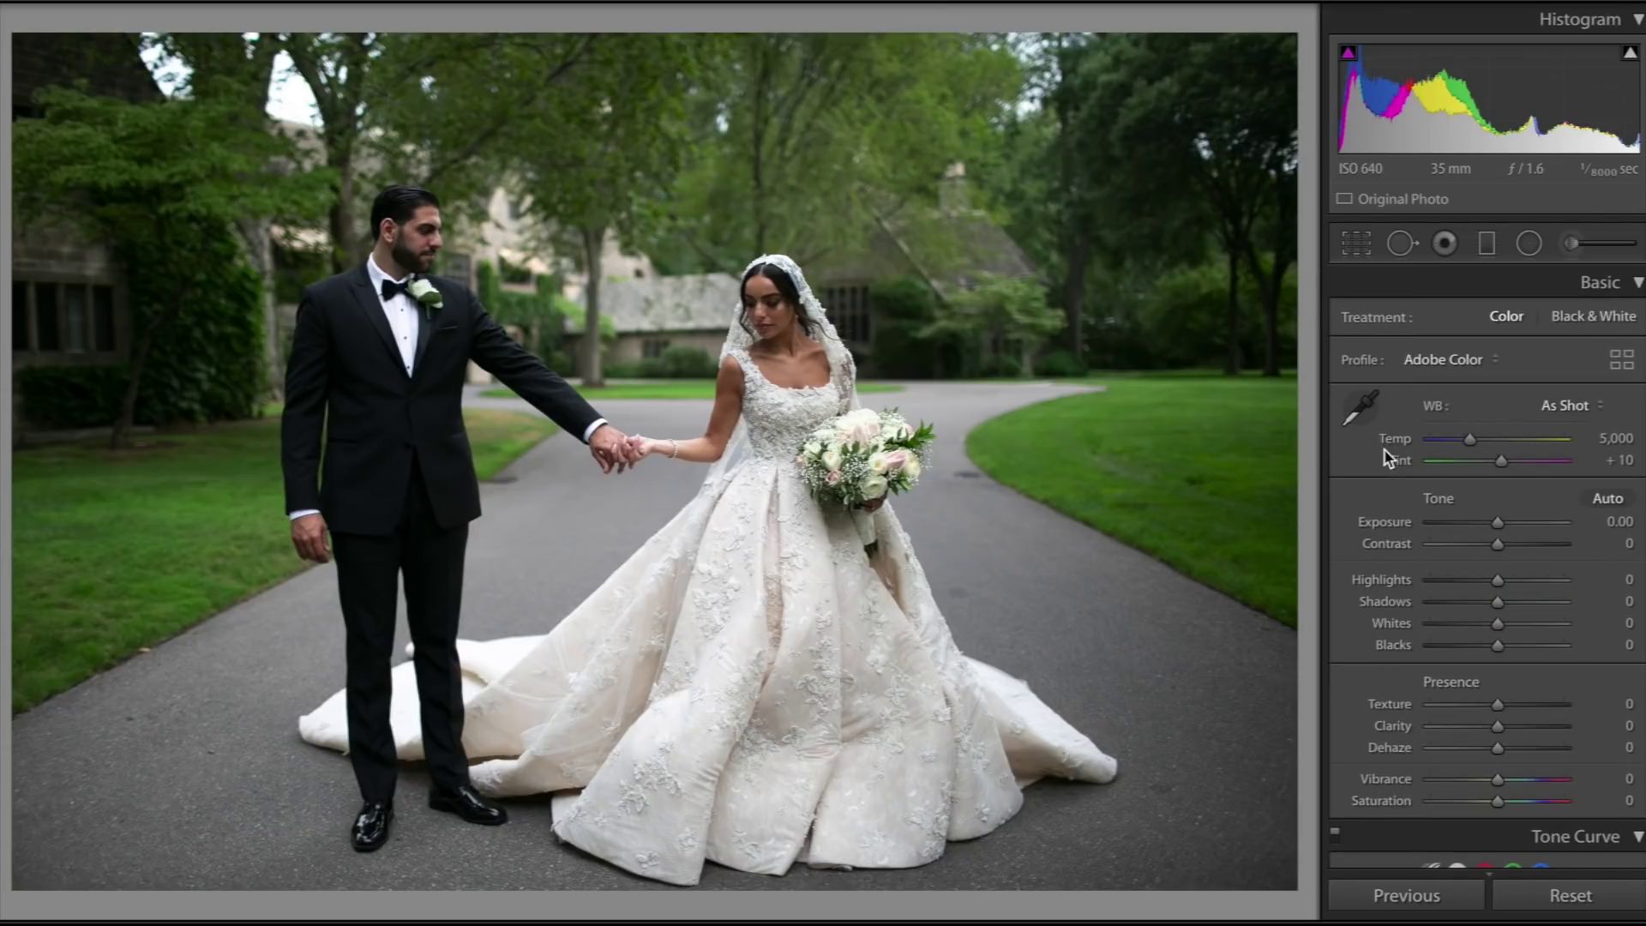
pyautogui.scroll(-7, 1384, 450)
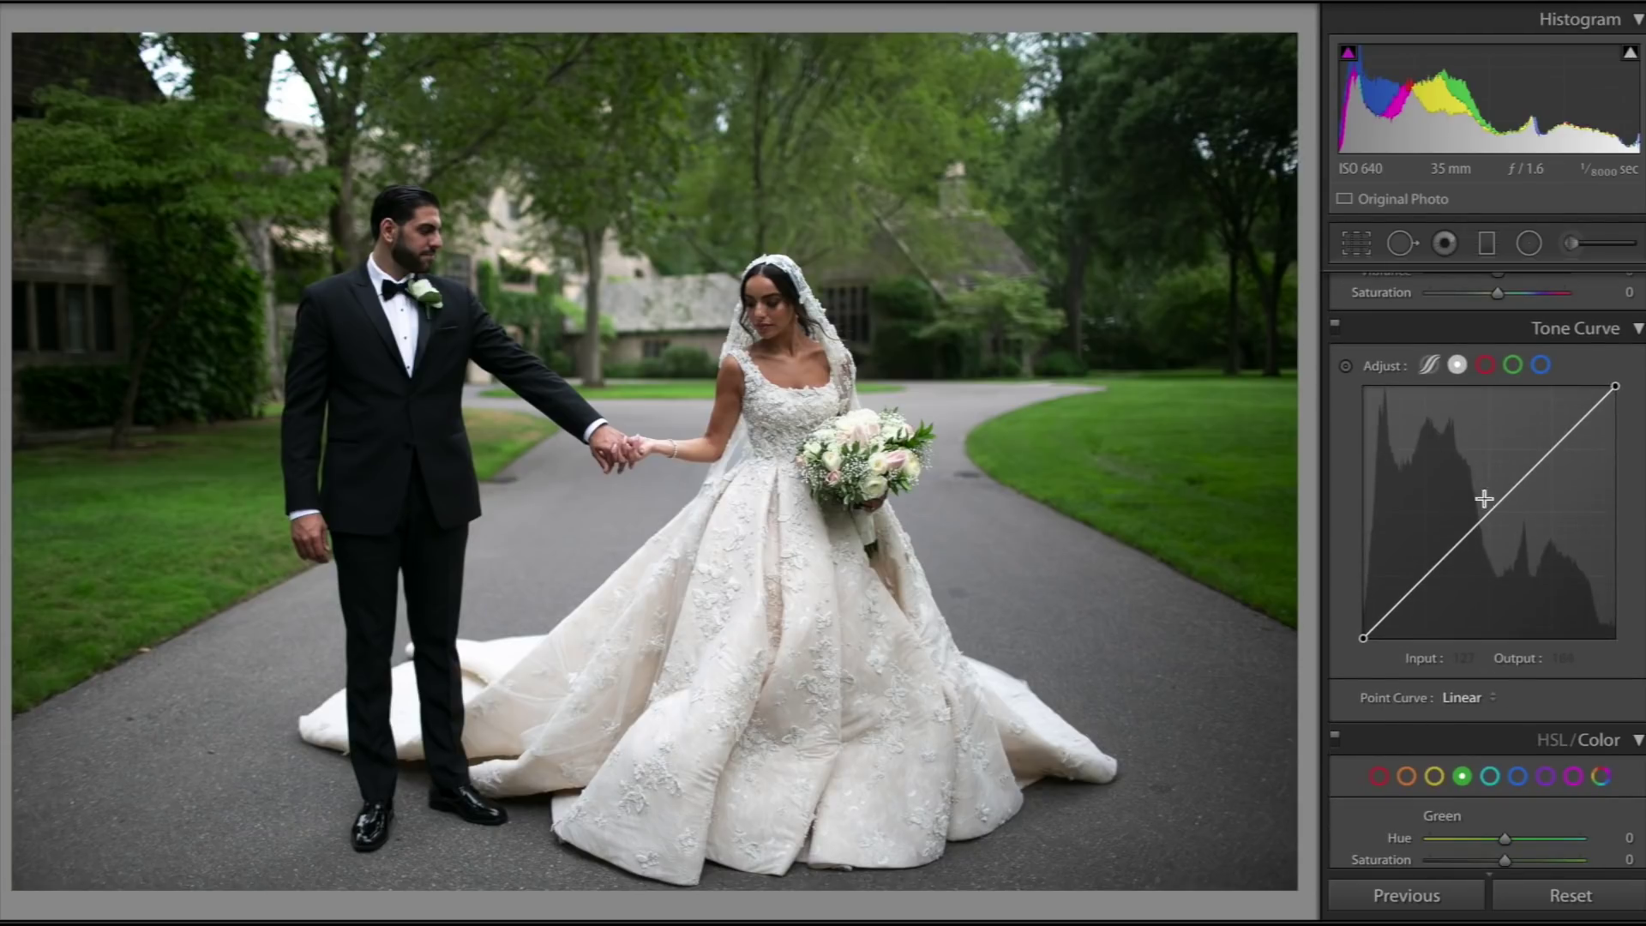
pyautogui.moveTo(1448, 564); pyautogui.dragTo(1443, 552)
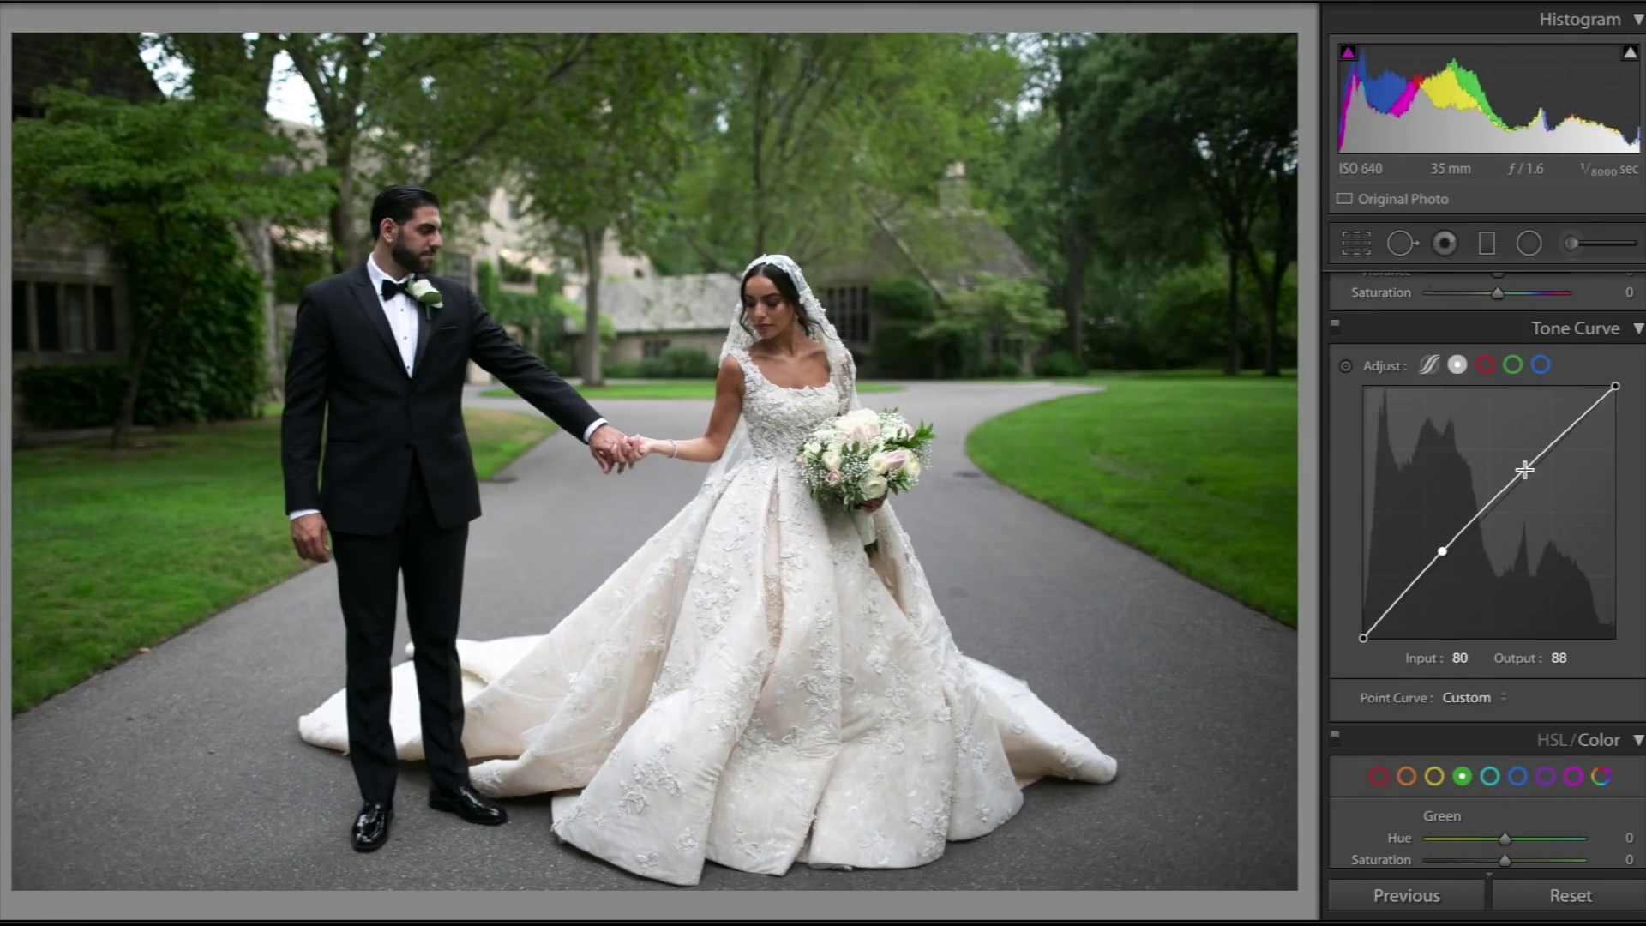
pyautogui.moveTo(1525, 470); pyautogui.dragTo(1525, 465)
pyautogui.moveTo(1445, 554); pyautogui.dragTo(1438, 540)
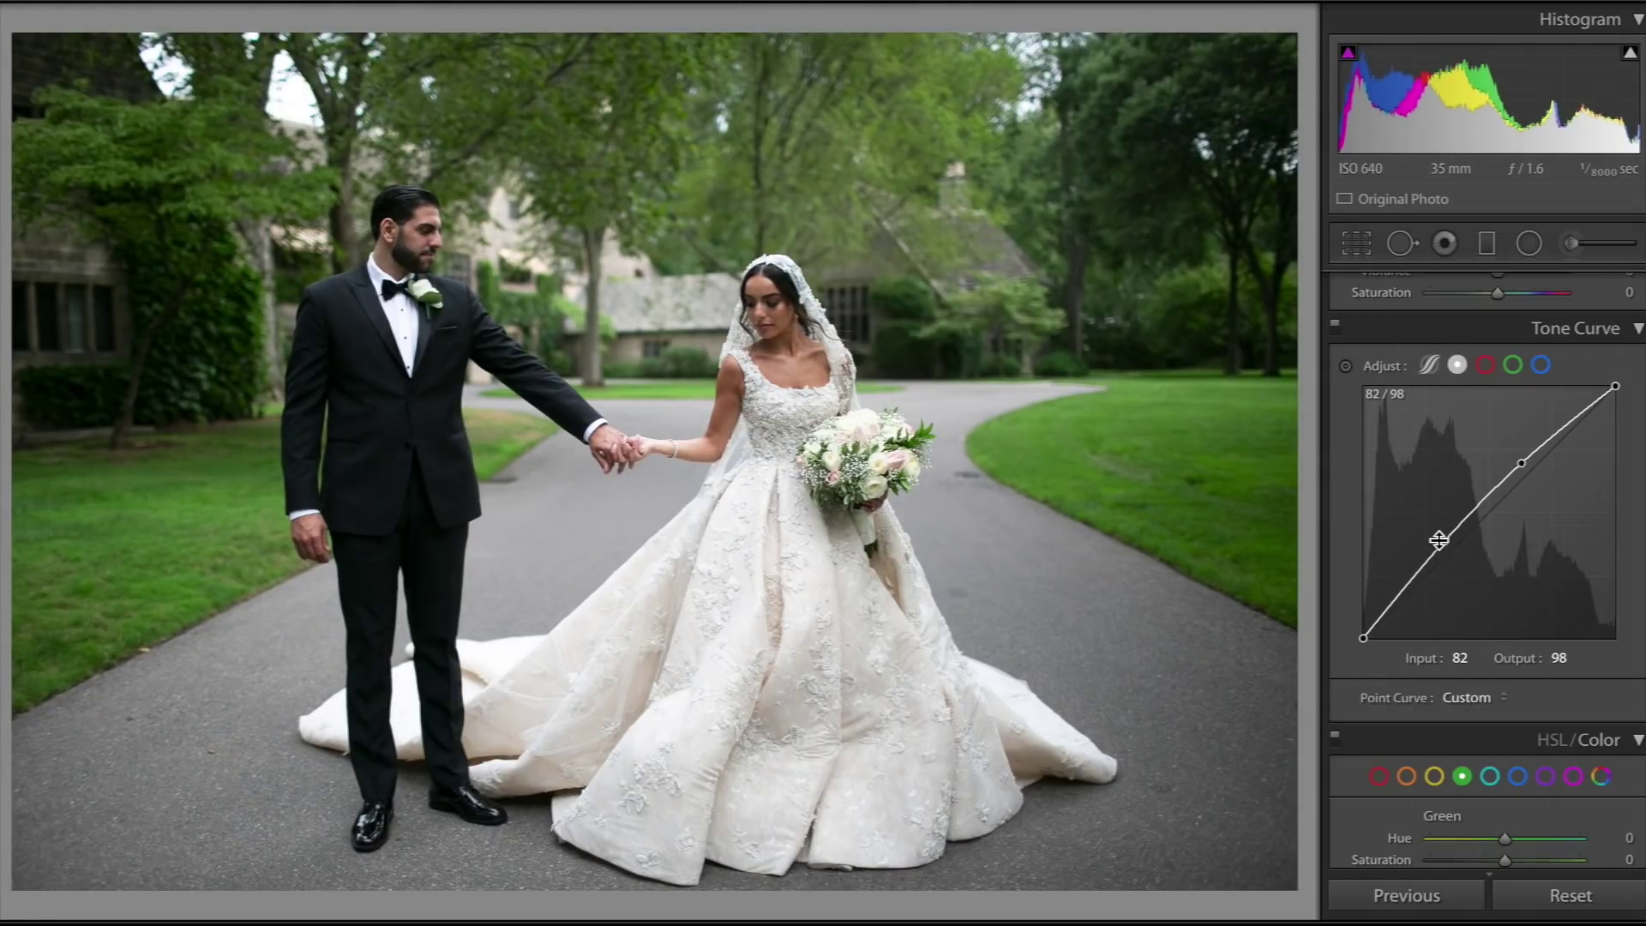
pyautogui.scroll(5, 1439, 541)
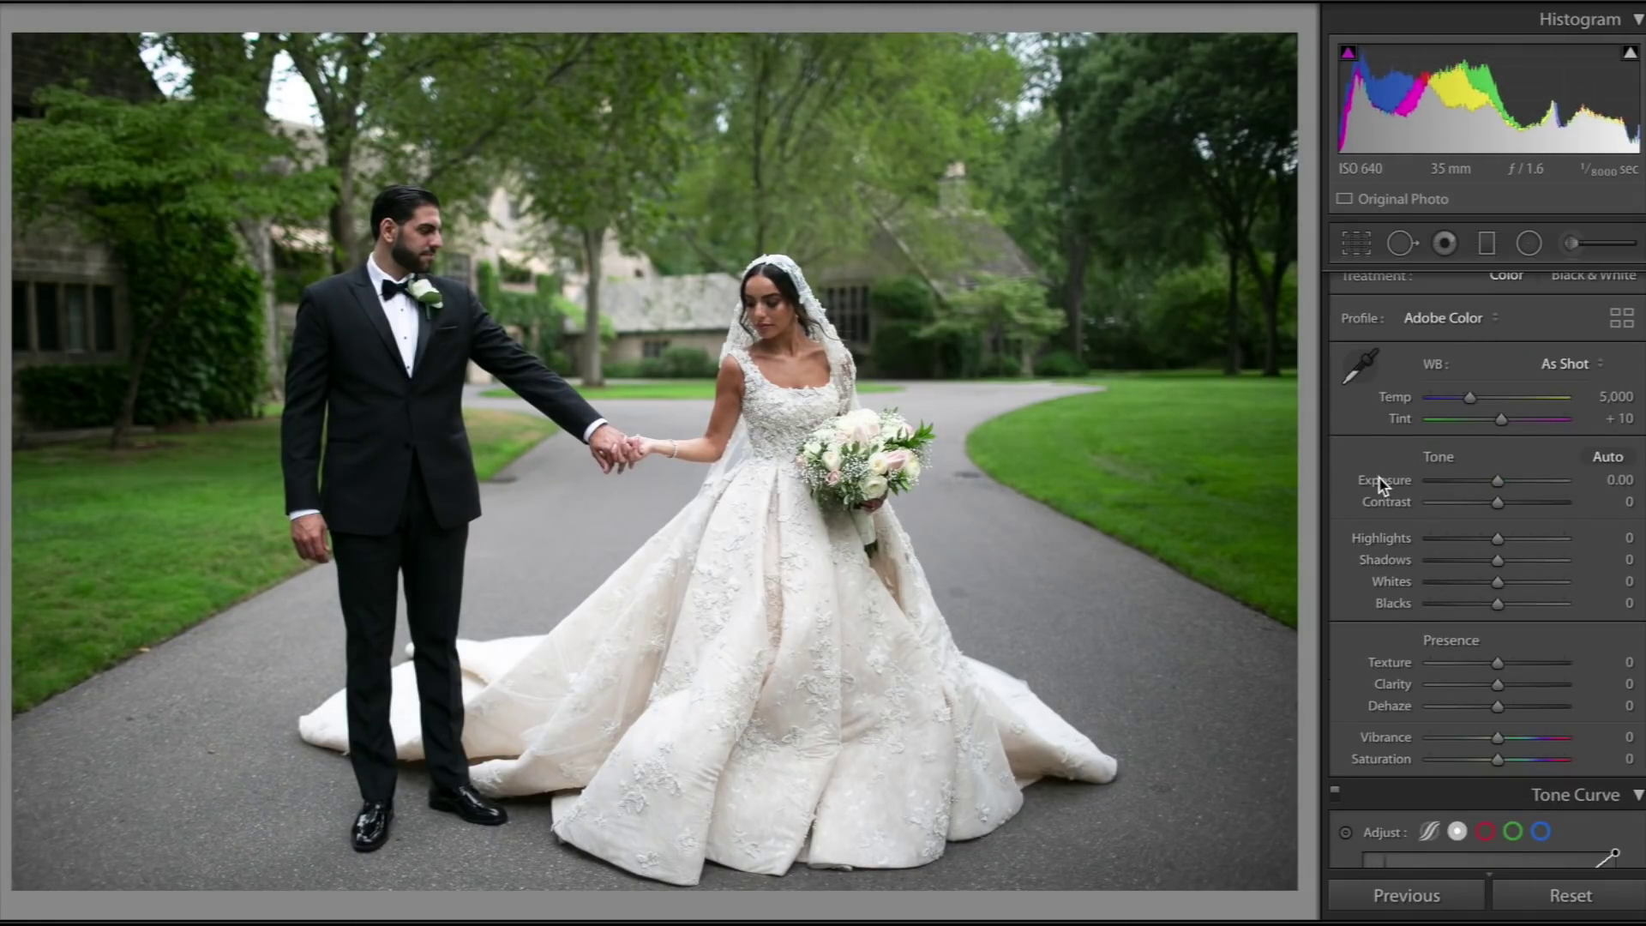
pyautogui.scroll(-5, 1426, 489)
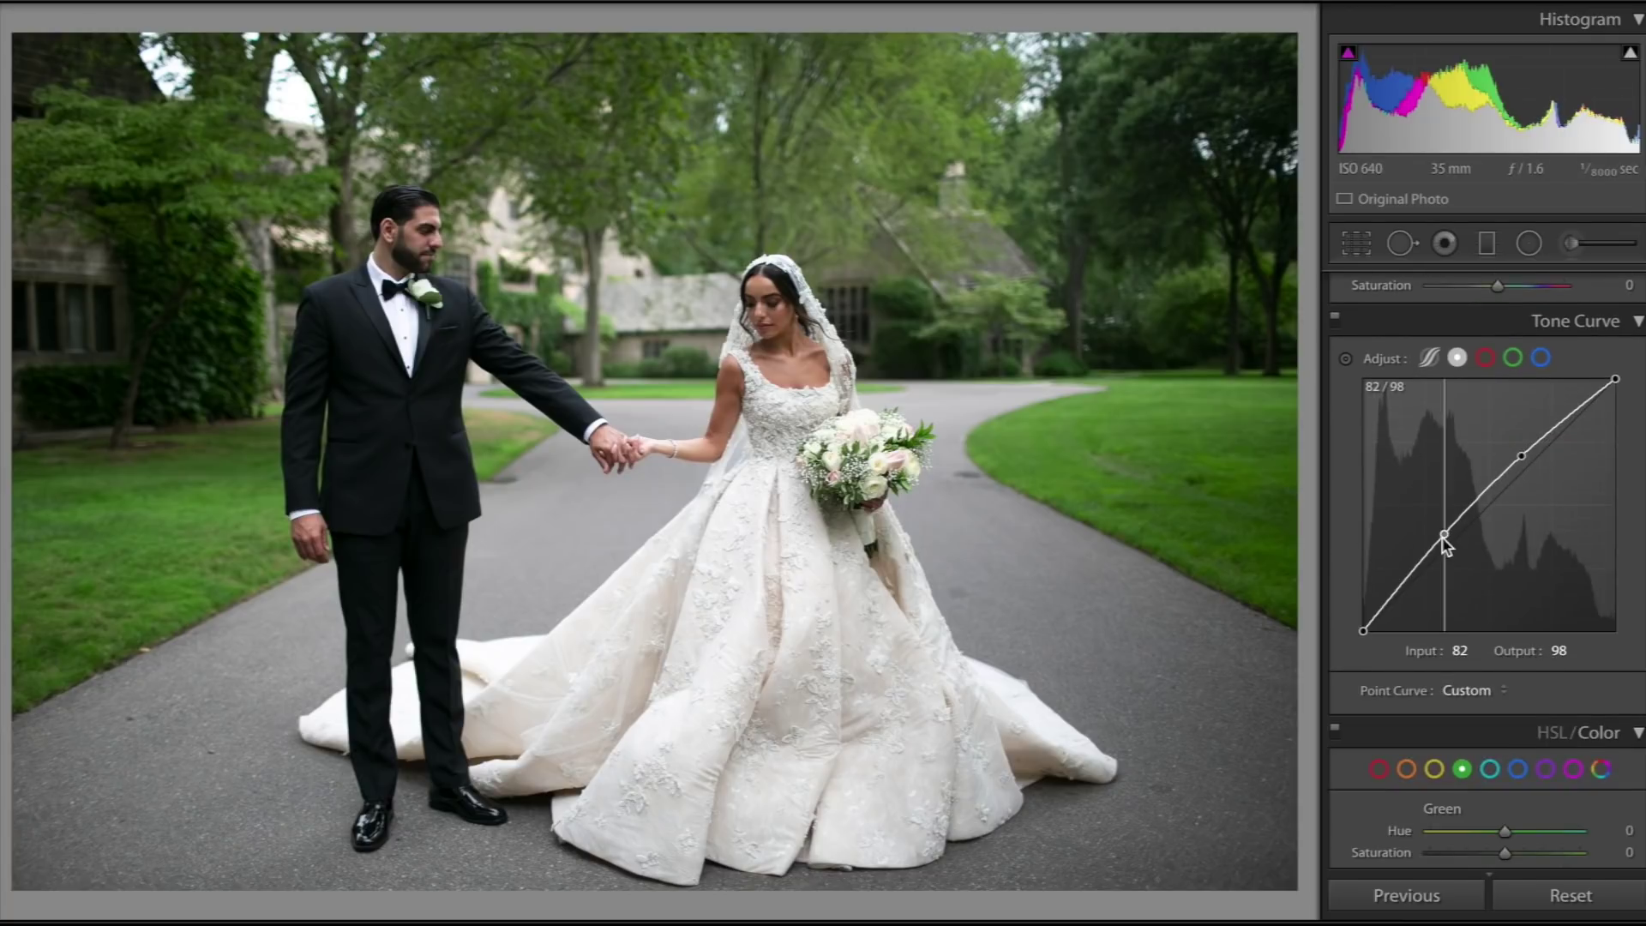
pyautogui.moveTo(1445, 540); pyautogui.dragTo(1437, 529)
# Add a shadow point to the tone curve and fade the blacks by raising the black point to input 0, output 16
pyautogui.moveTo(1400, 581); pyautogui.dragTo(1367, 612)
pyautogui.doubleClick(1366, 612)
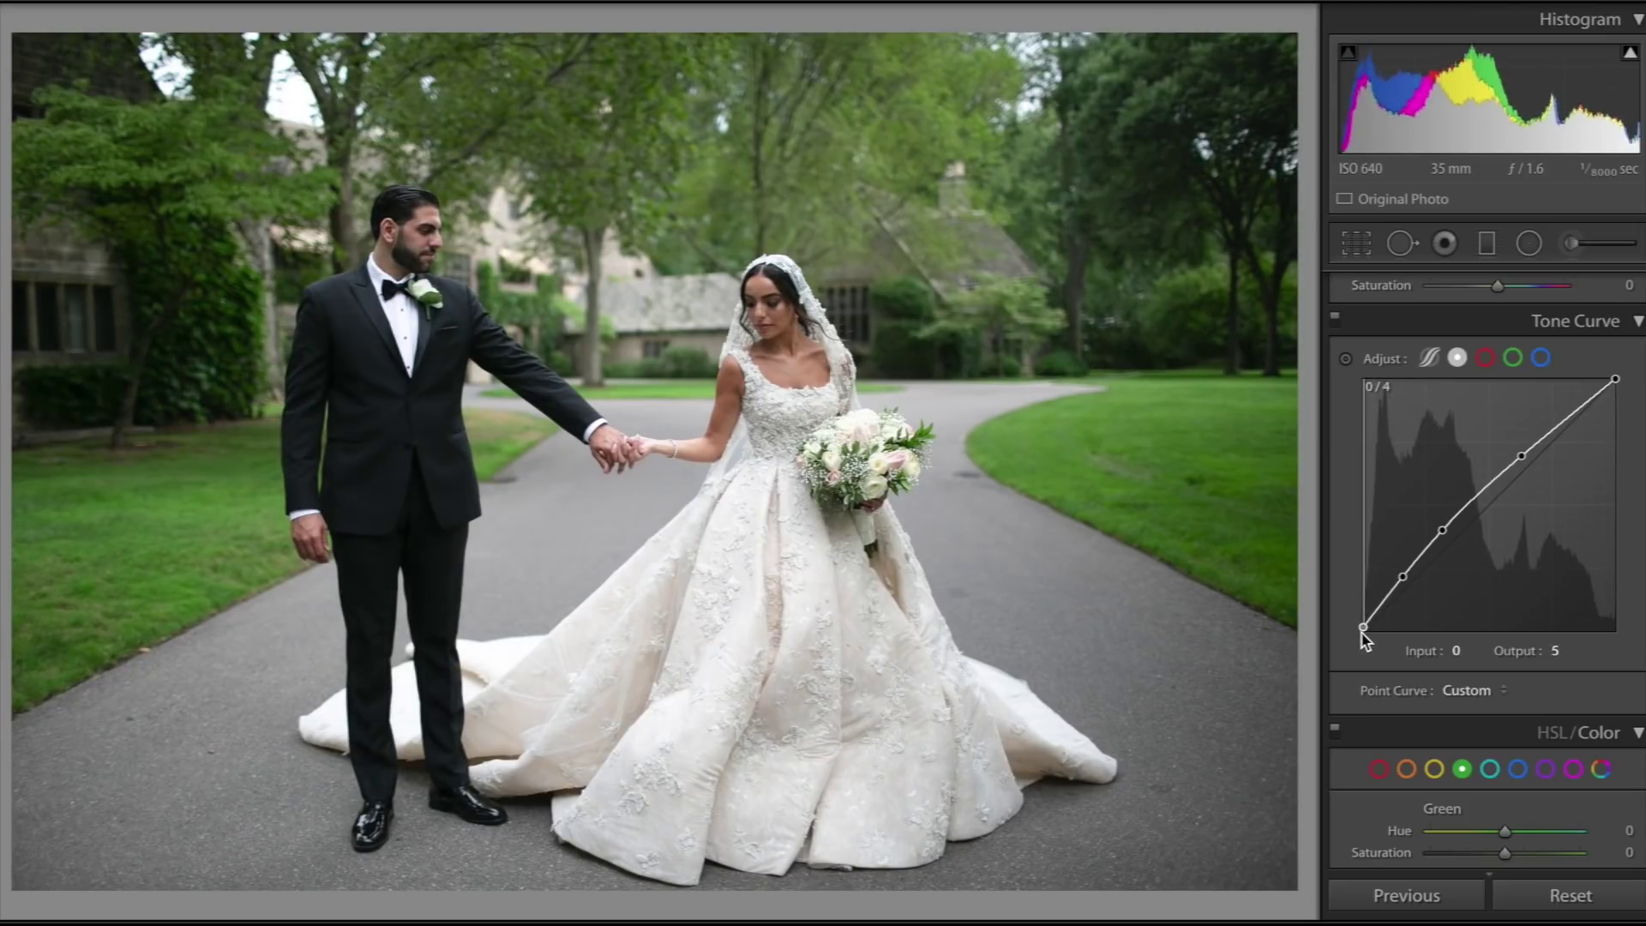
pyautogui.moveTo(1363, 629)
pyautogui.mouseDown()
pyautogui.moveTo(1376, 612)
pyautogui.moveTo(1377, 638)
pyautogui.moveTo(1369, 606)
pyautogui.mouseUp()
pyautogui.press('z')
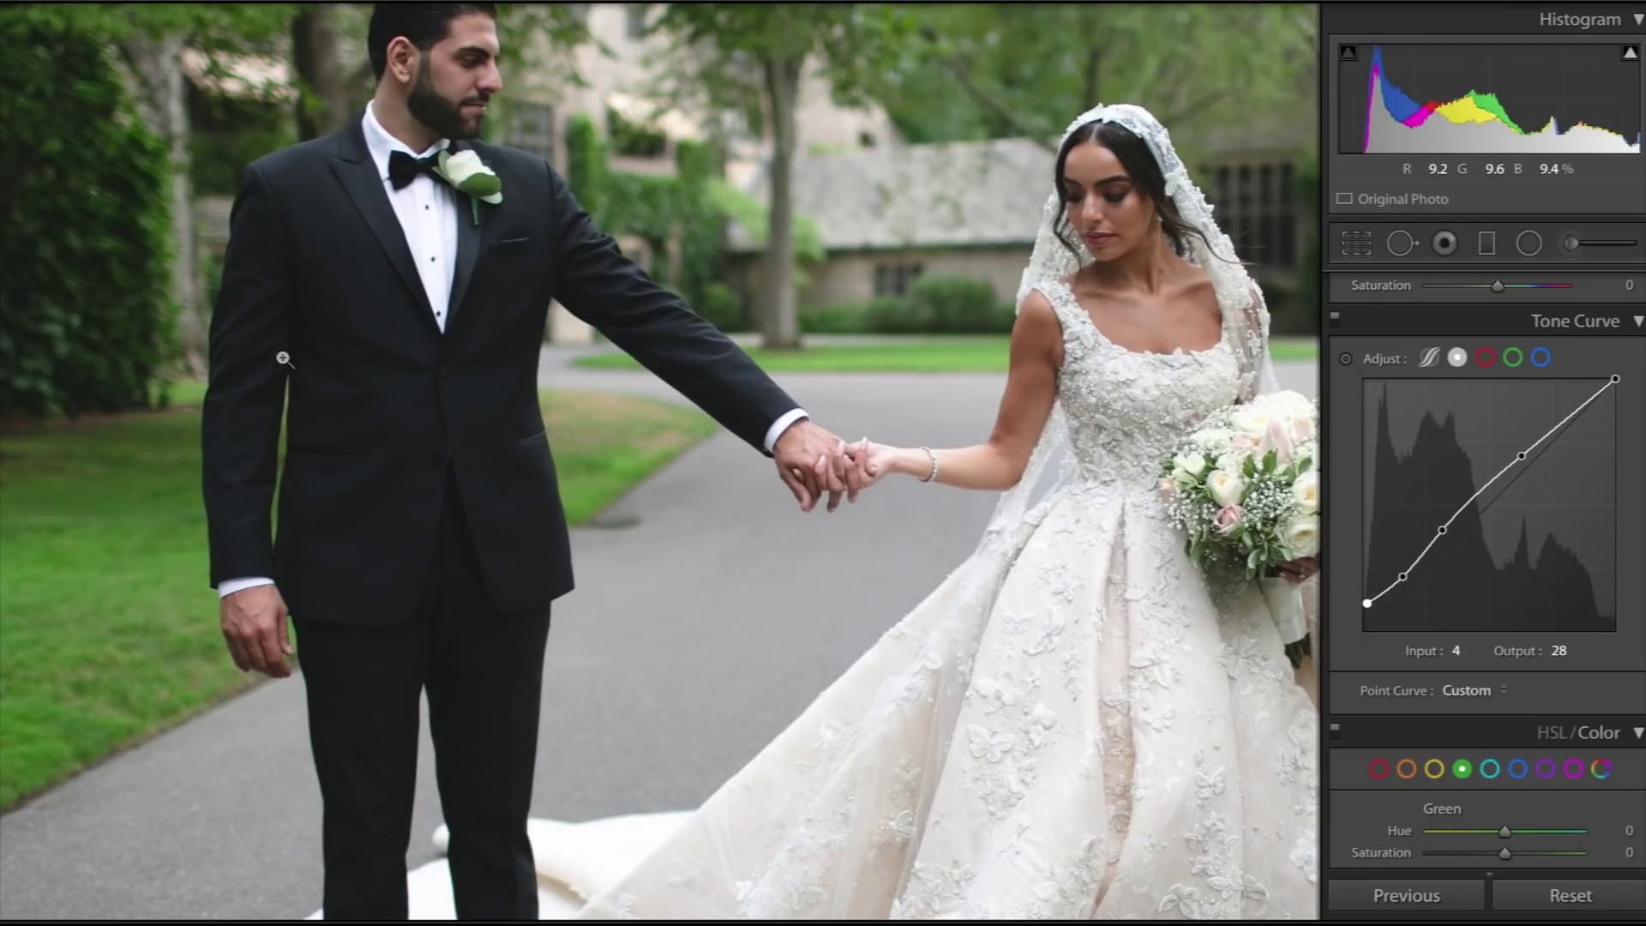
pyautogui.press('z')
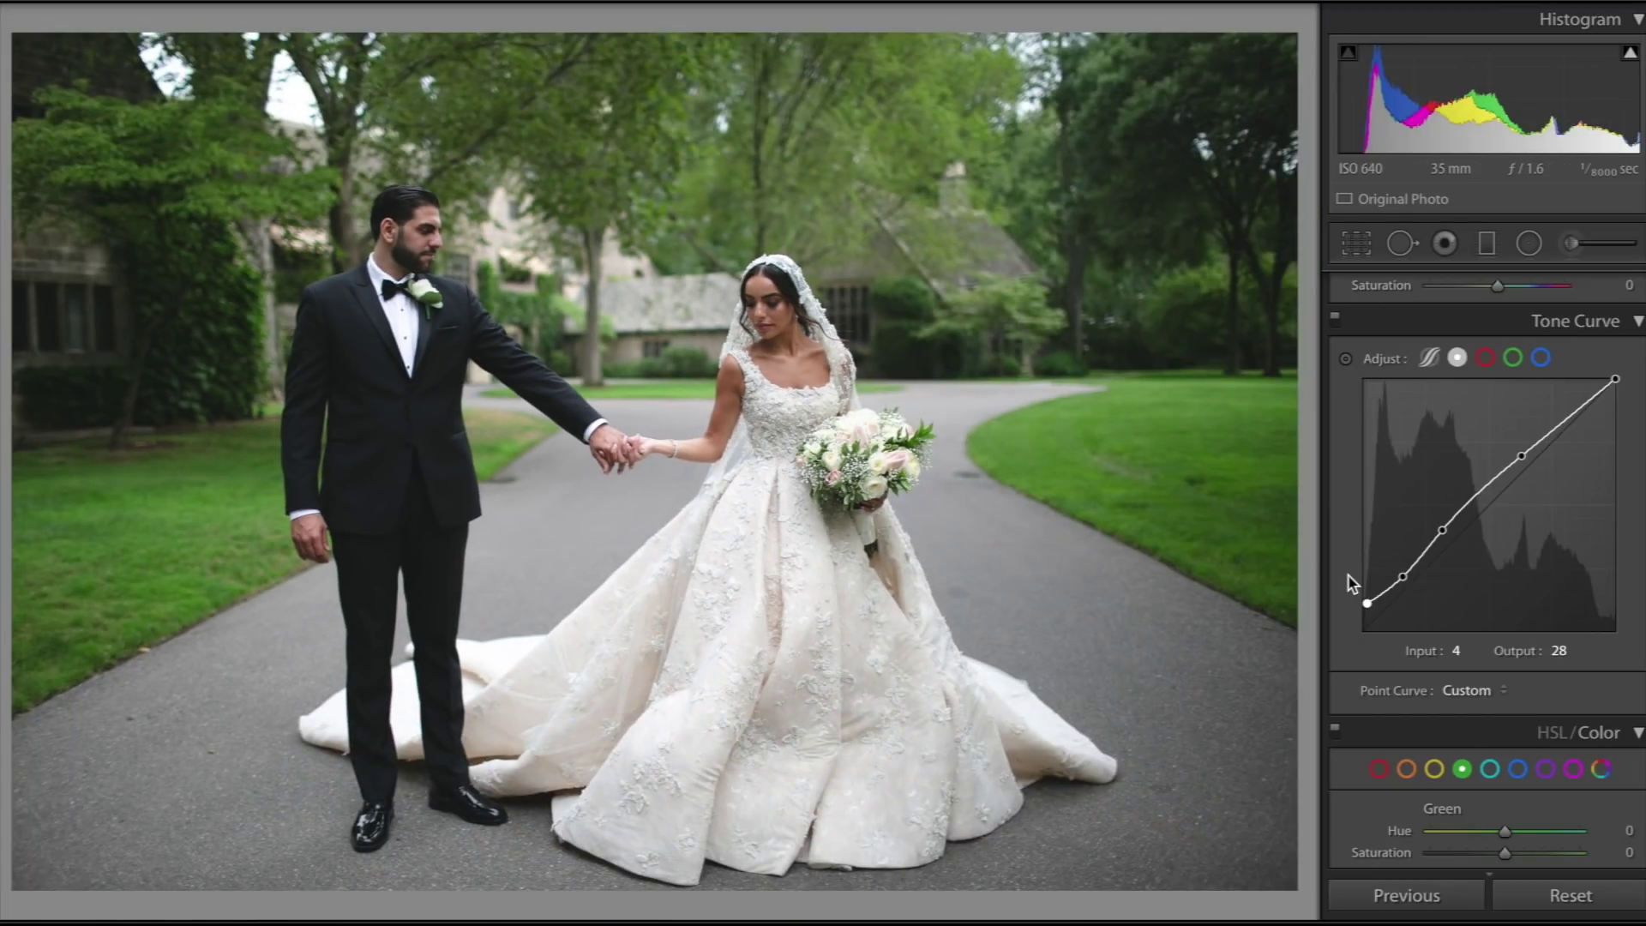
pyautogui.moveTo(1368, 602); pyautogui.dragTo(1355, 617)
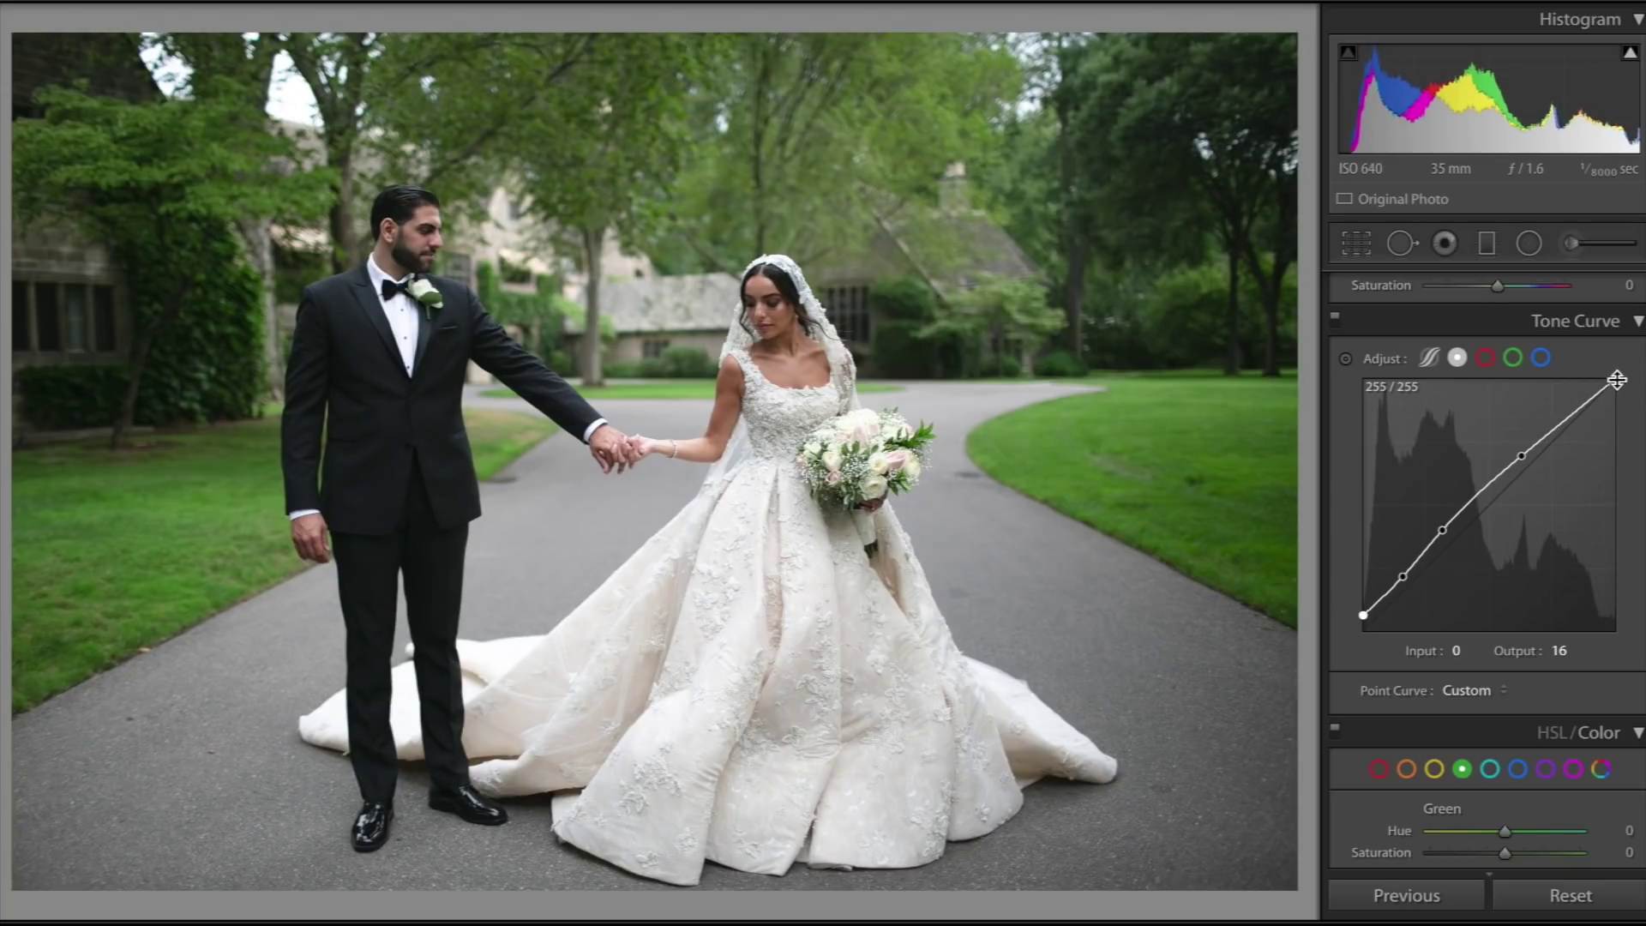
# Lower the tone curve's white point to output 229 and lift the points below it, with the lower midtone at input 86, output 111
pyautogui.moveTo(1617, 380)
pyautogui.mouseDown()
pyautogui.moveTo(1616, 423)
pyautogui.moveTo(1615, 395)
pyautogui.mouseUp()
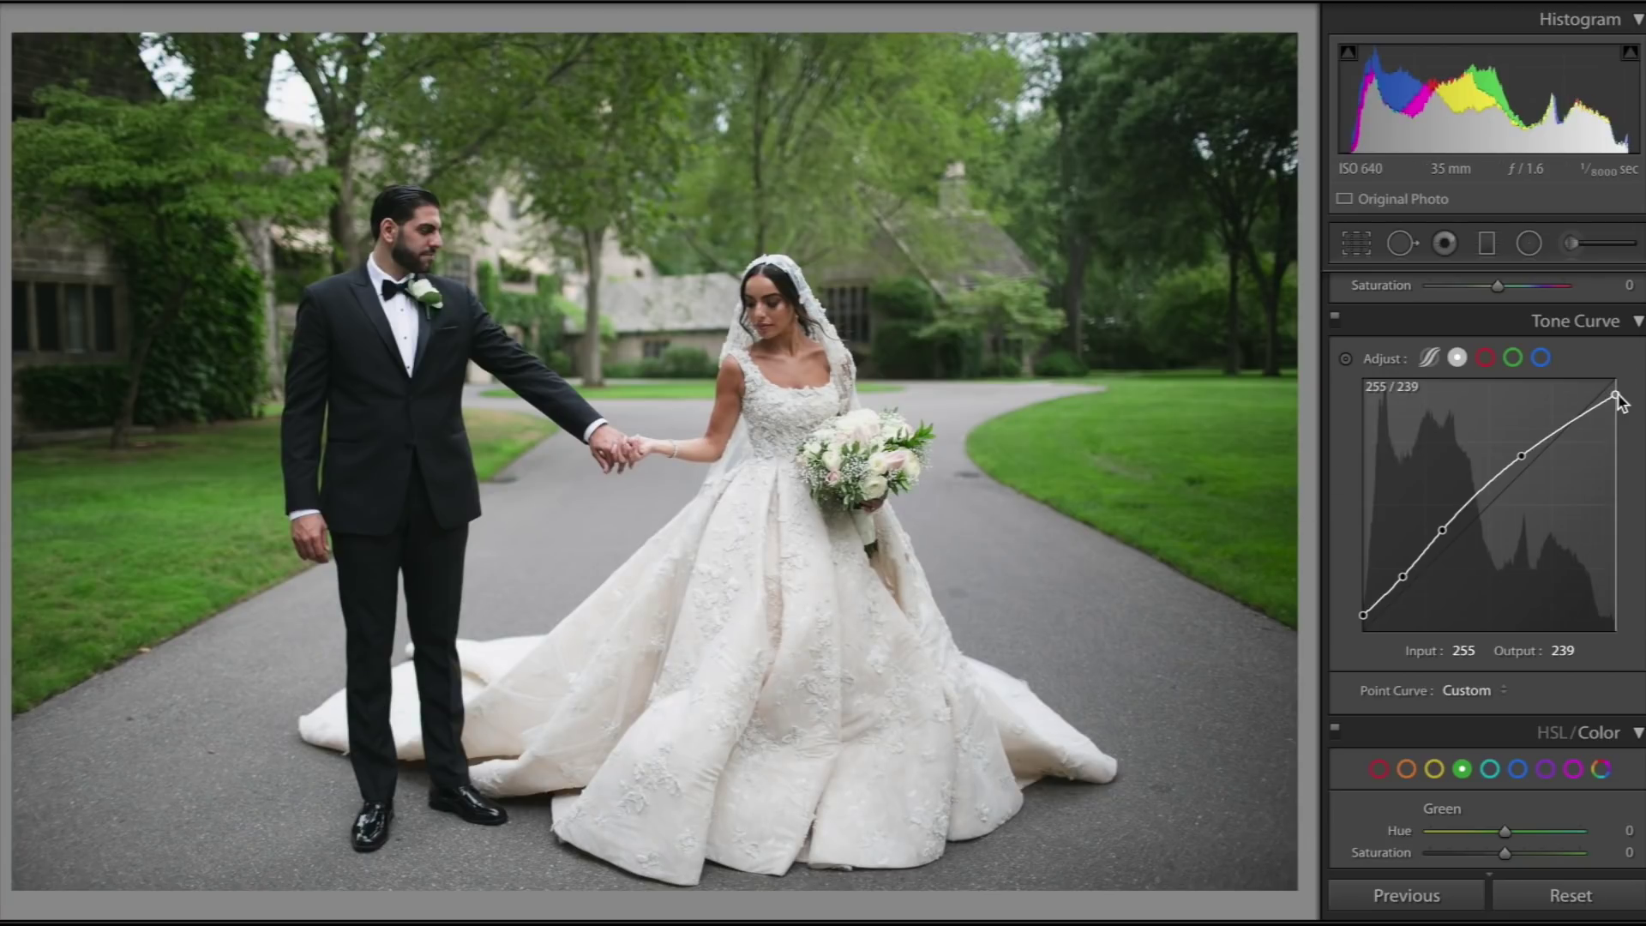
pyautogui.moveTo(1617, 395); pyautogui.dragTo(1636, 415)
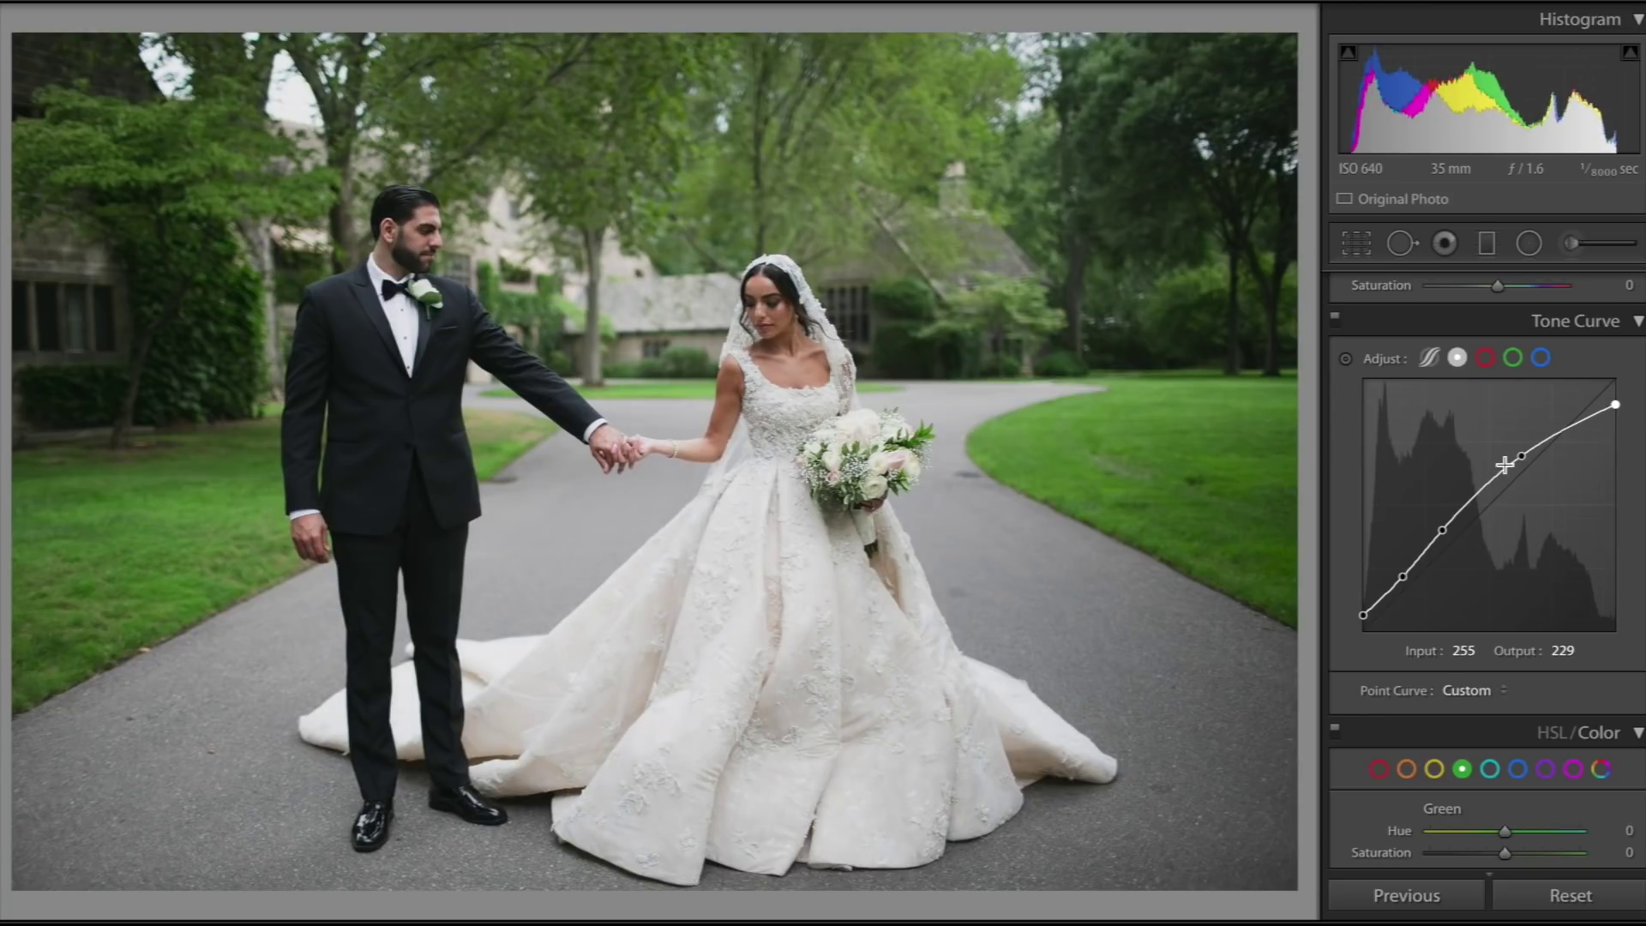
pyautogui.moveTo(1522, 457)
pyautogui.mouseDown()
pyautogui.moveTo(1527, 470)
pyautogui.moveTo(1515, 452)
pyautogui.mouseUp()
pyautogui.moveTo(1444, 537); pyautogui.dragTo(1449, 521)
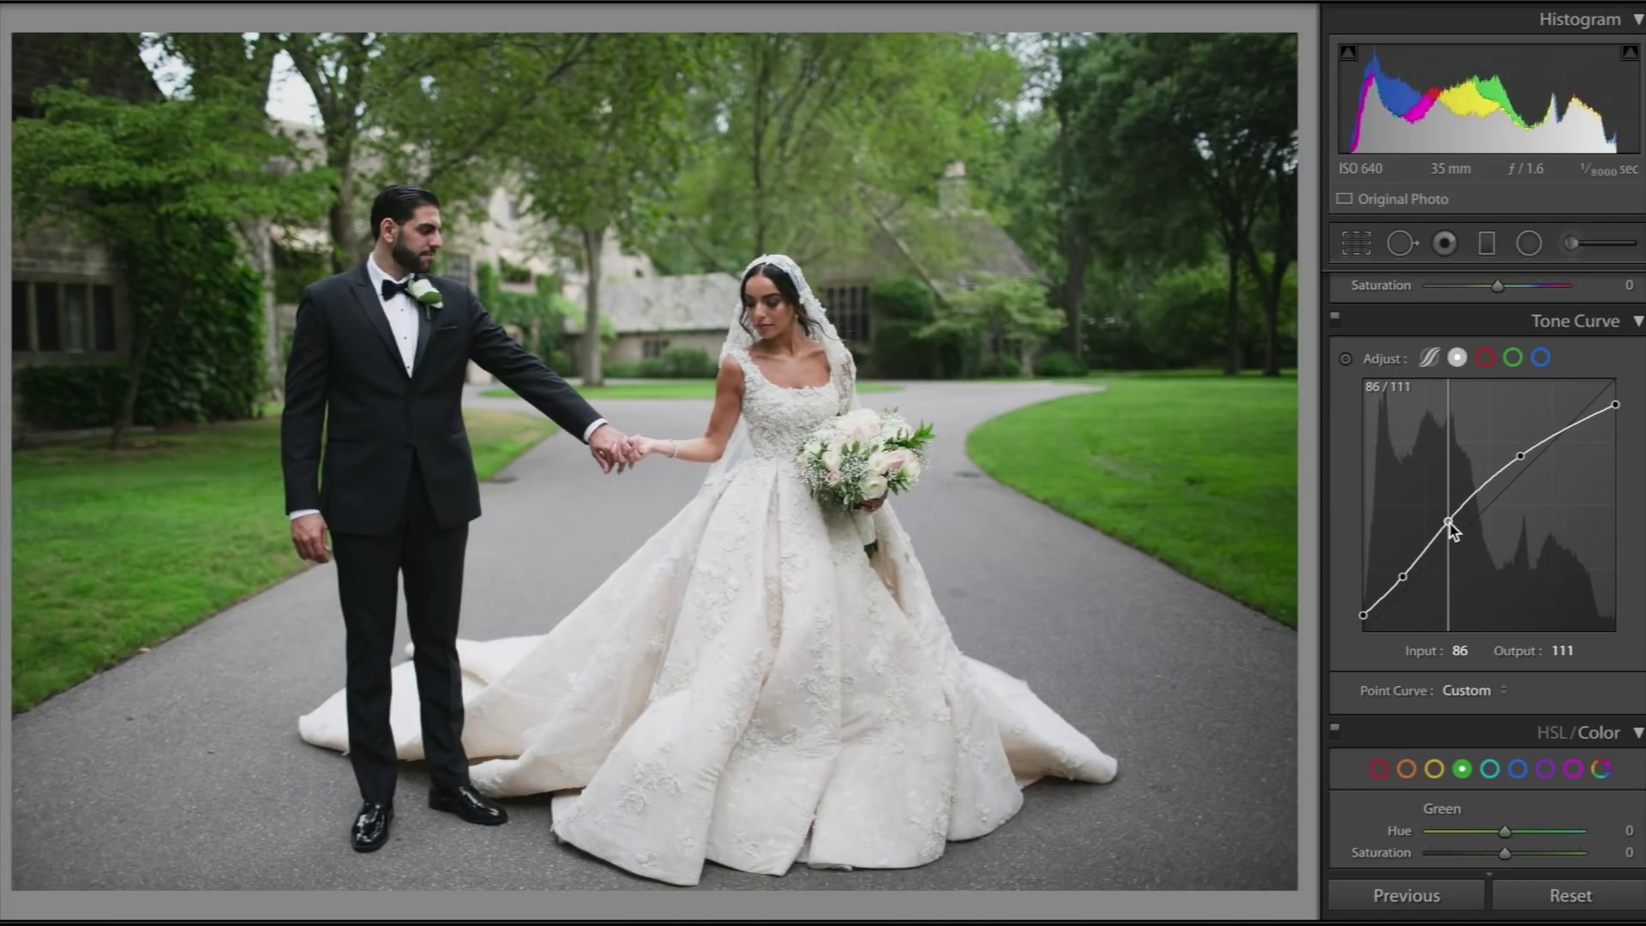
pyautogui.moveTo(1402, 576); pyautogui.dragTo(1407, 568)
# Fine-tune the lower tone curve points, with the black point at input 1, output 22, and compare against the original photo
pyautogui.moveTo(1561, 426); pyautogui.dragTo(1561, 445)
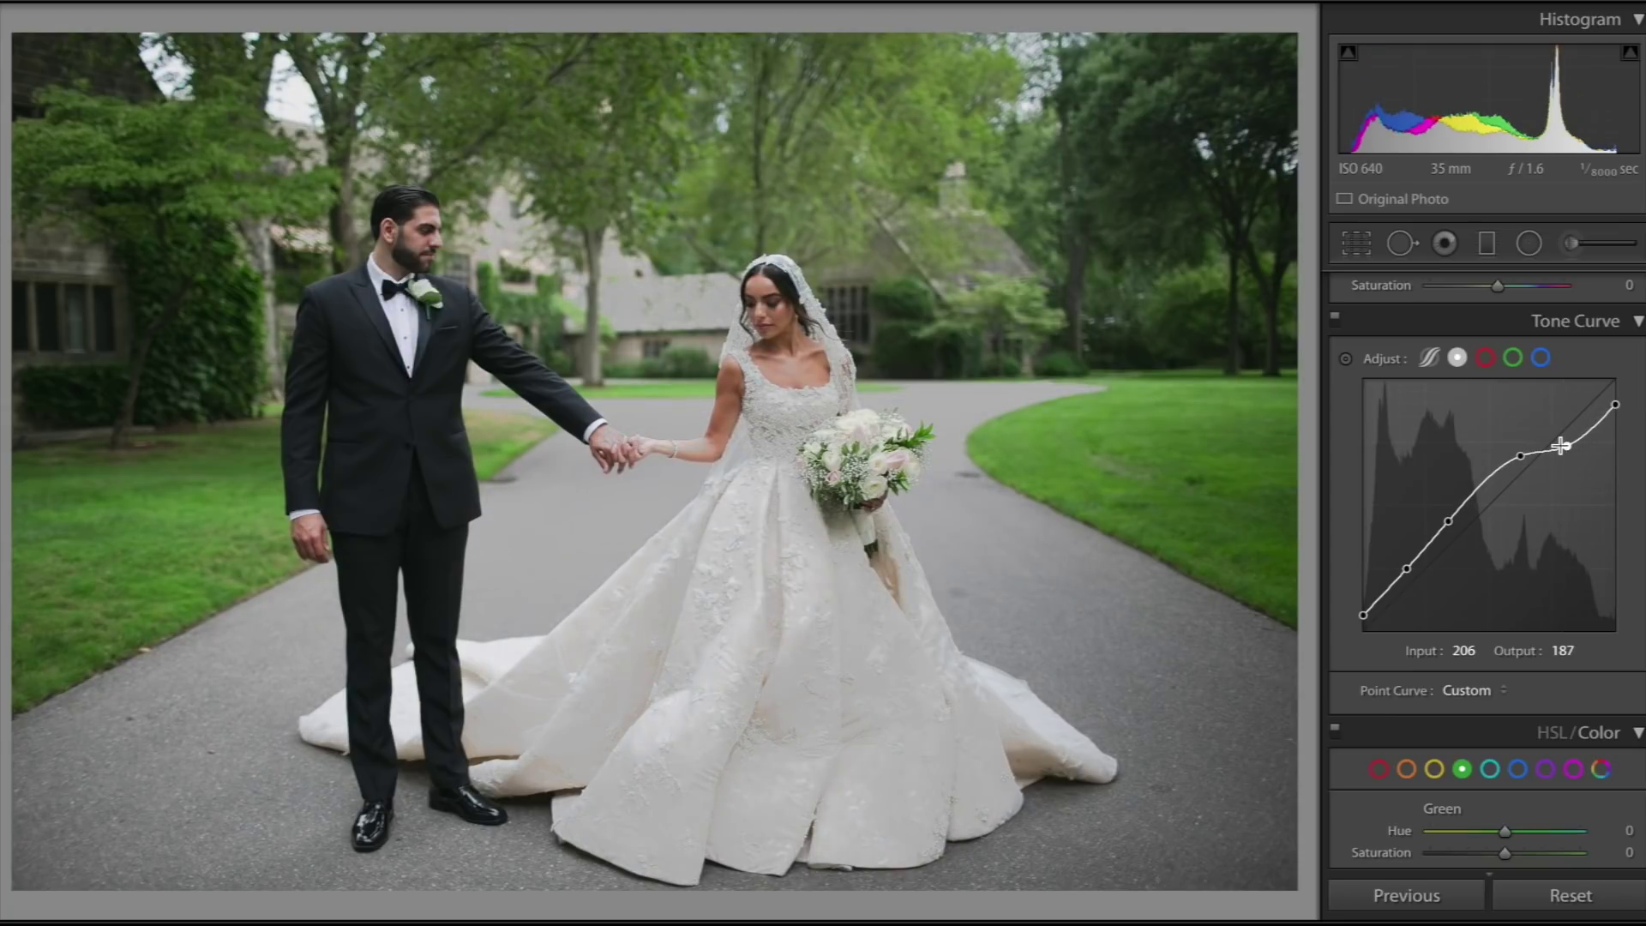
pyautogui.hotkey('ctrl', 'z')
pyautogui.moveTo(1409, 572); pyautogui.dragTo(1452, 520)
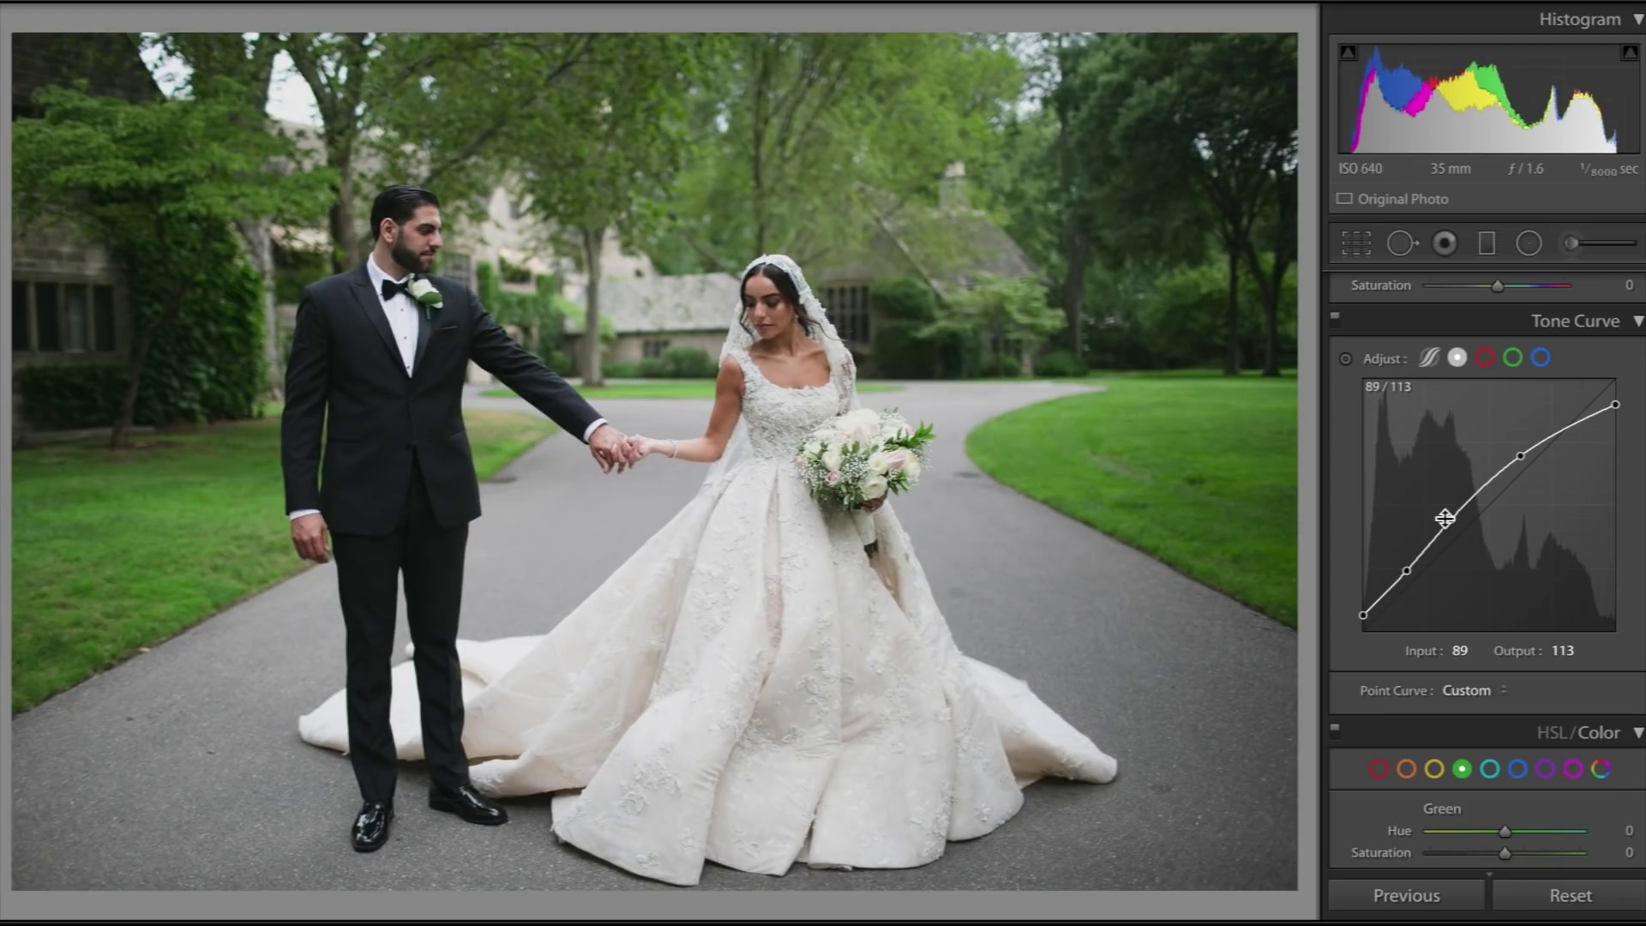
pyautogui.moveTo(1364, 615); pyautogui.dragTo(1365, 610)
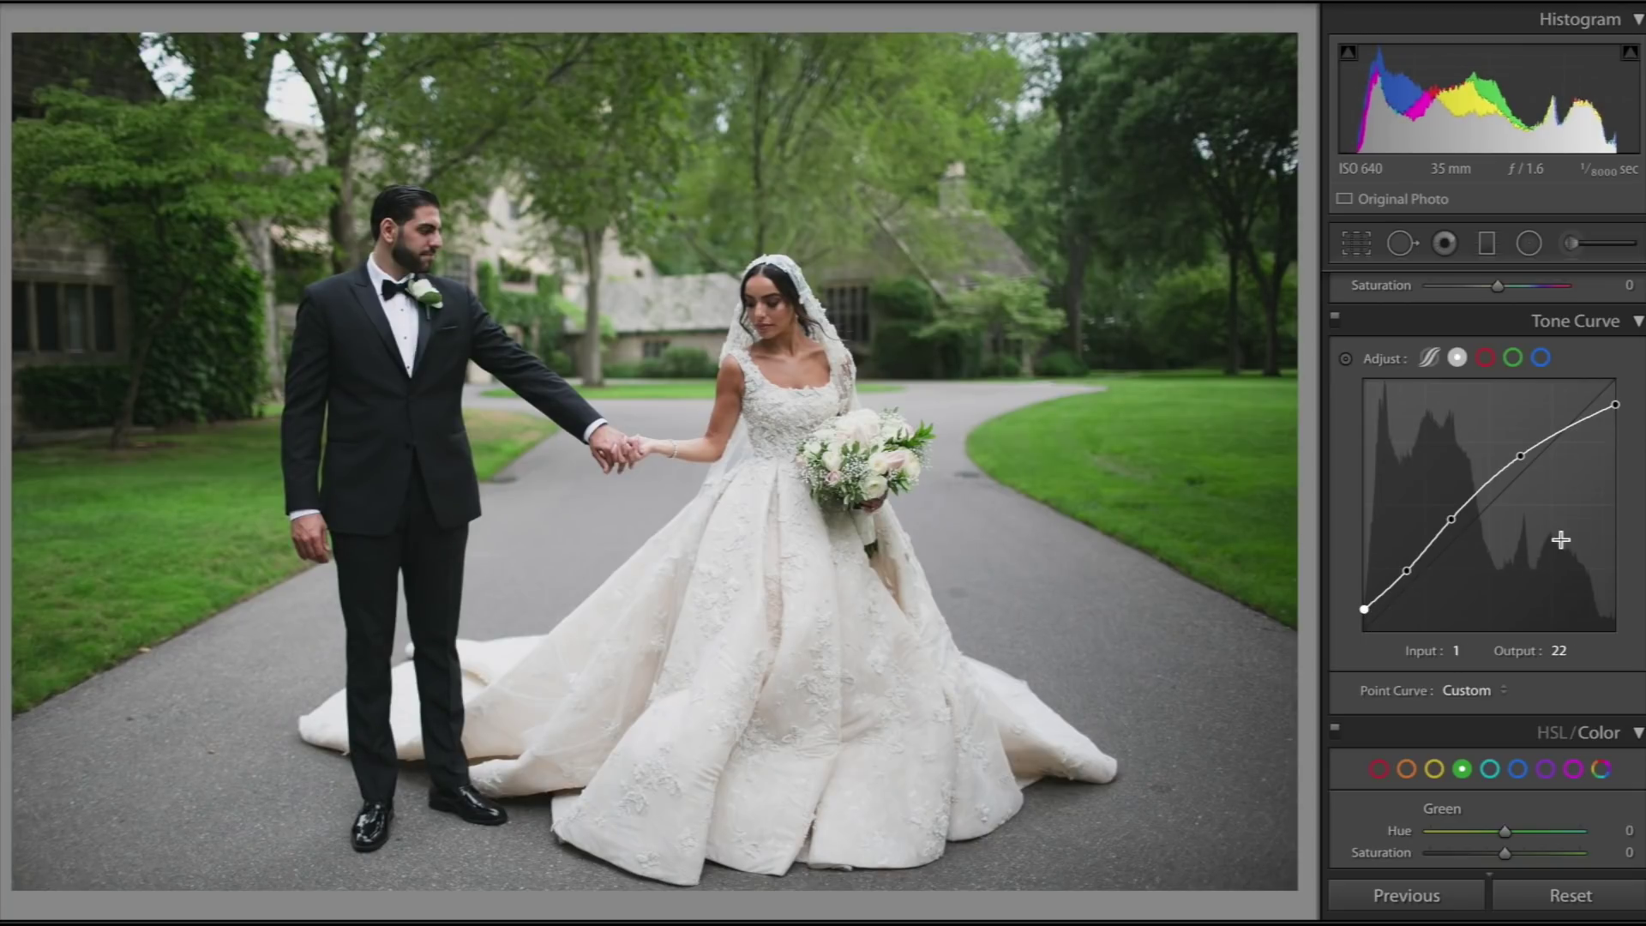
pyautogui.press('\\')
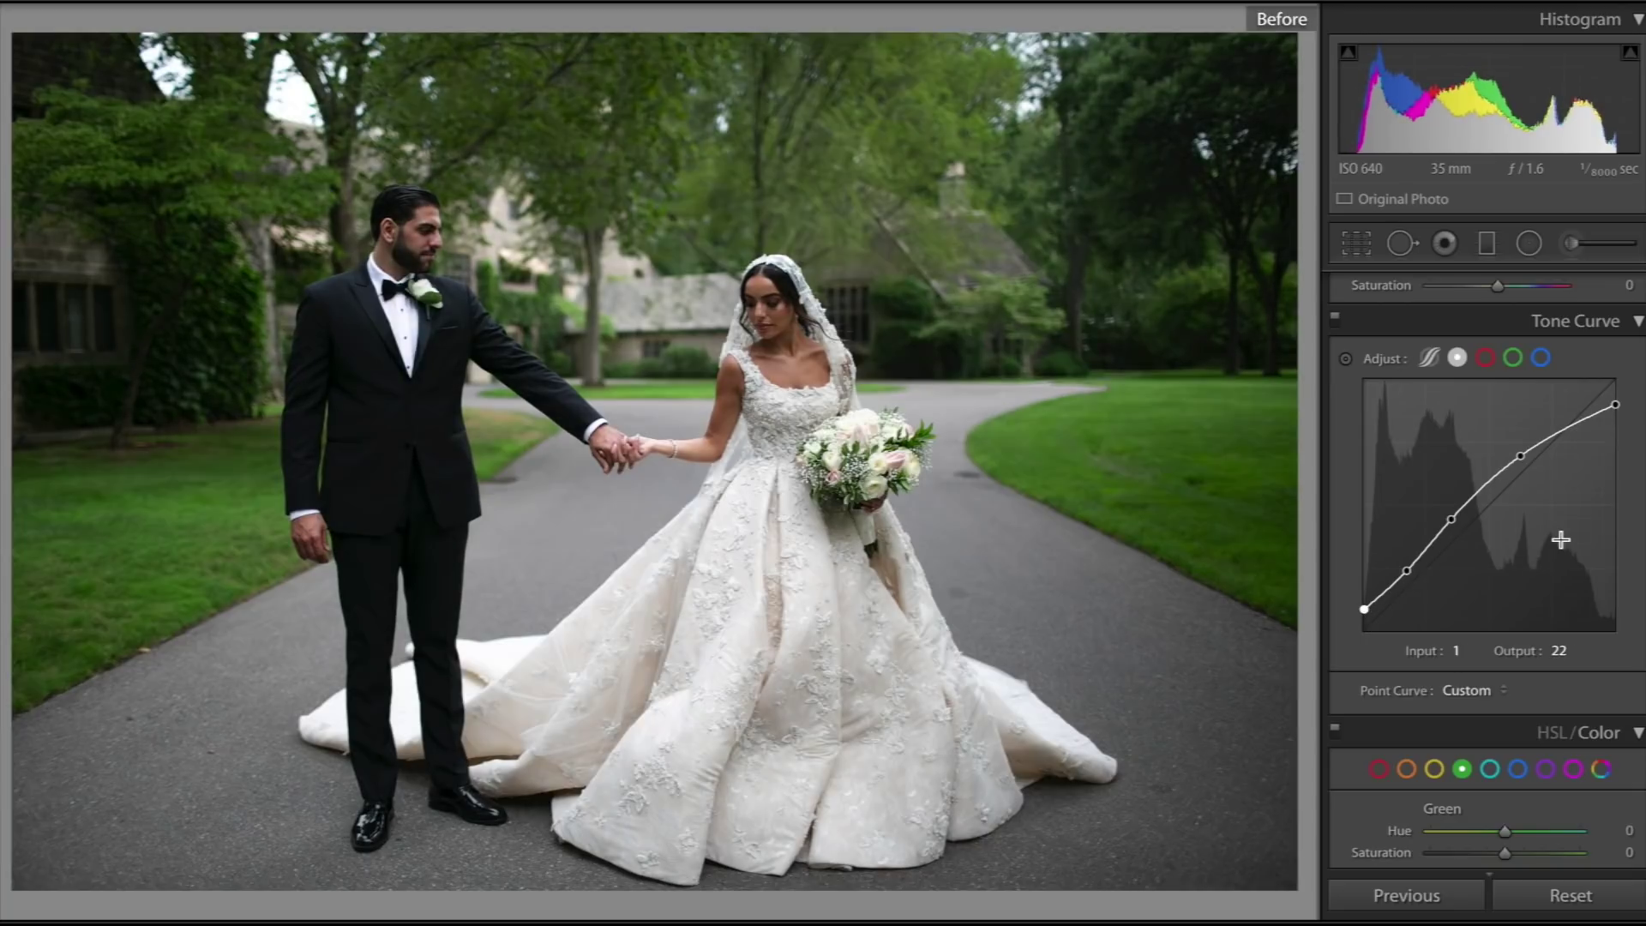
pyautogui.press('\\')
pyautogui.press('\\')
pyautogui.press('\\')
# Cool the white balance to a temperature of 4,466 and compare the photo before and after
pyautogui.scroll(5, 1313, 498)
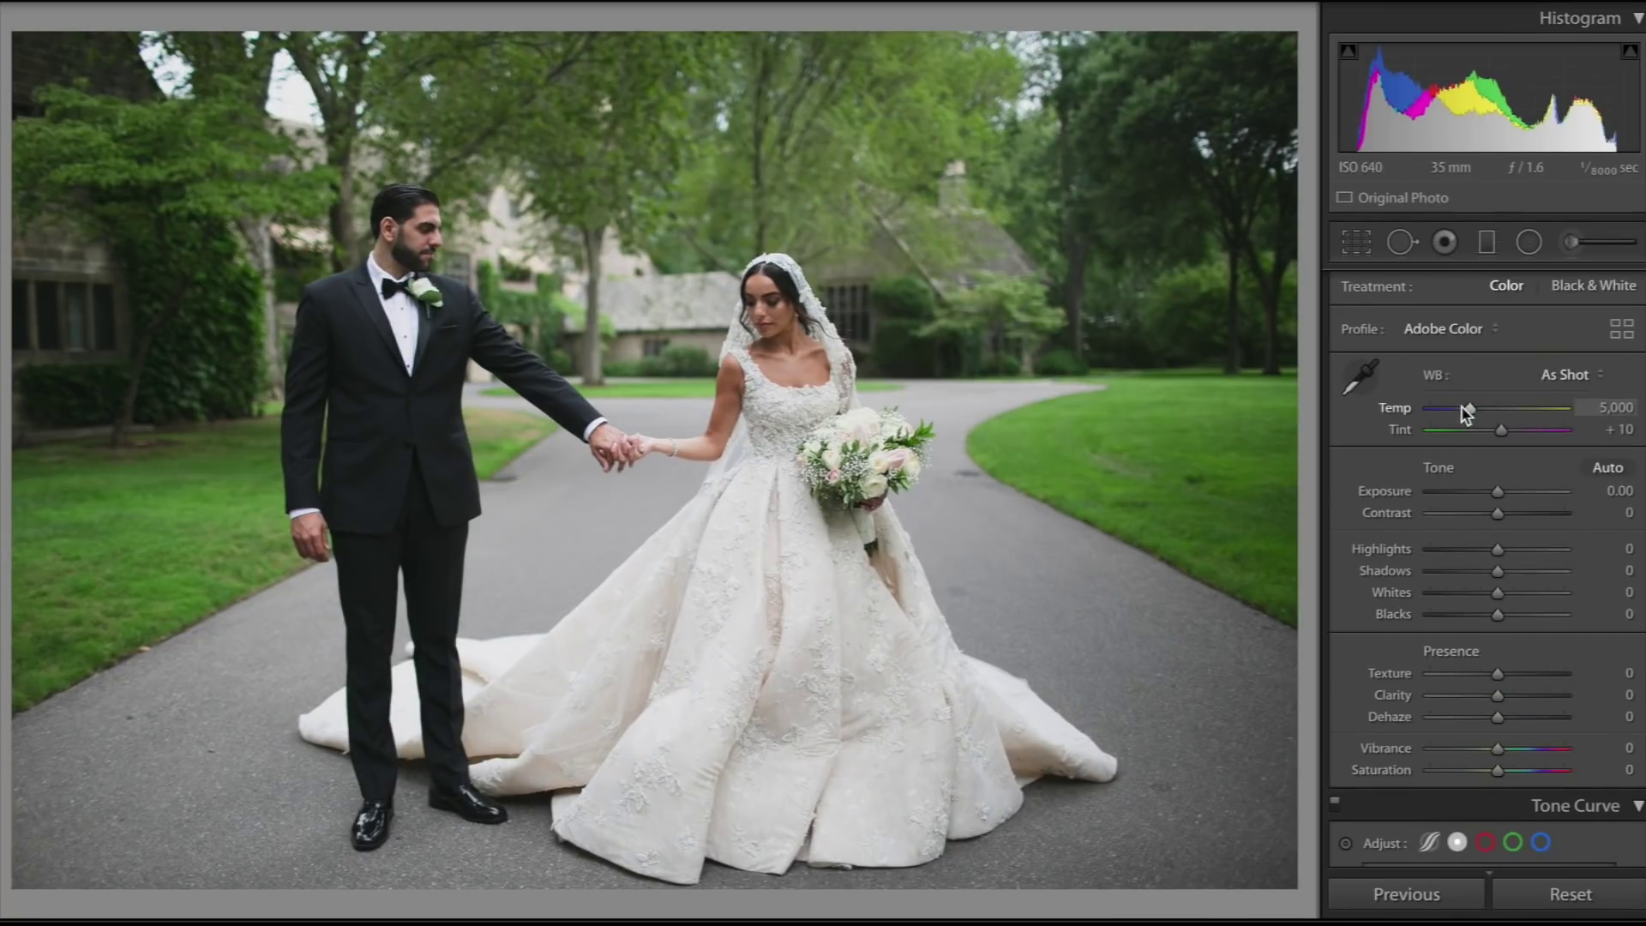
pyautogui.moveTo(1468, 408); pyautogui.dragTo(1464, 416)
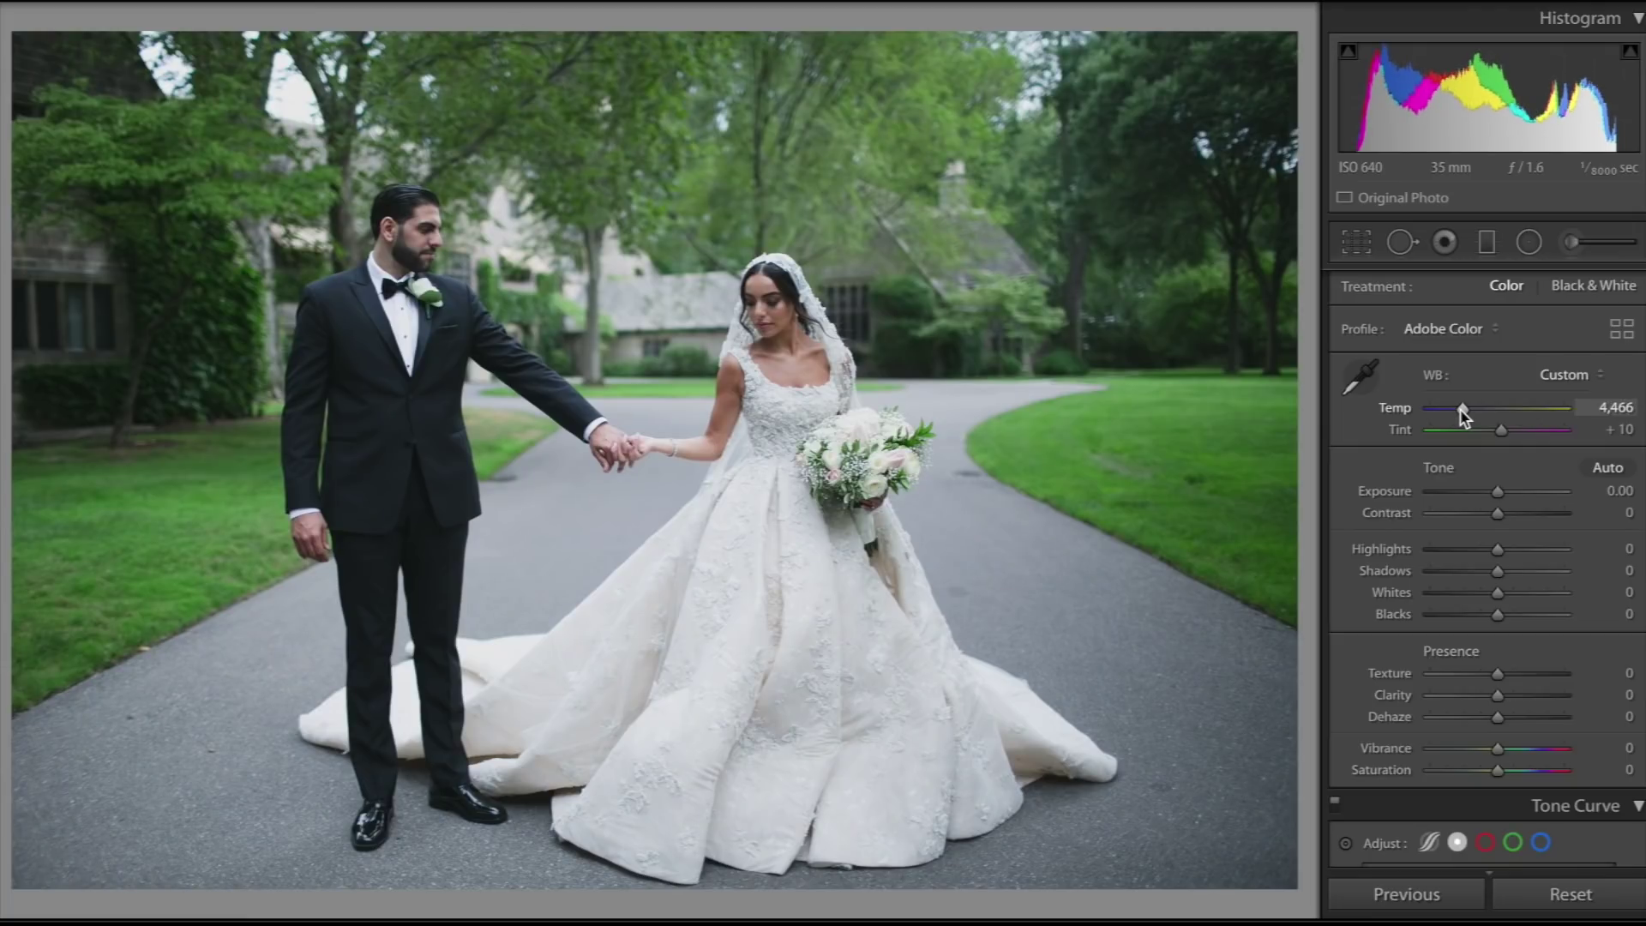
pyautogui.press('\\')
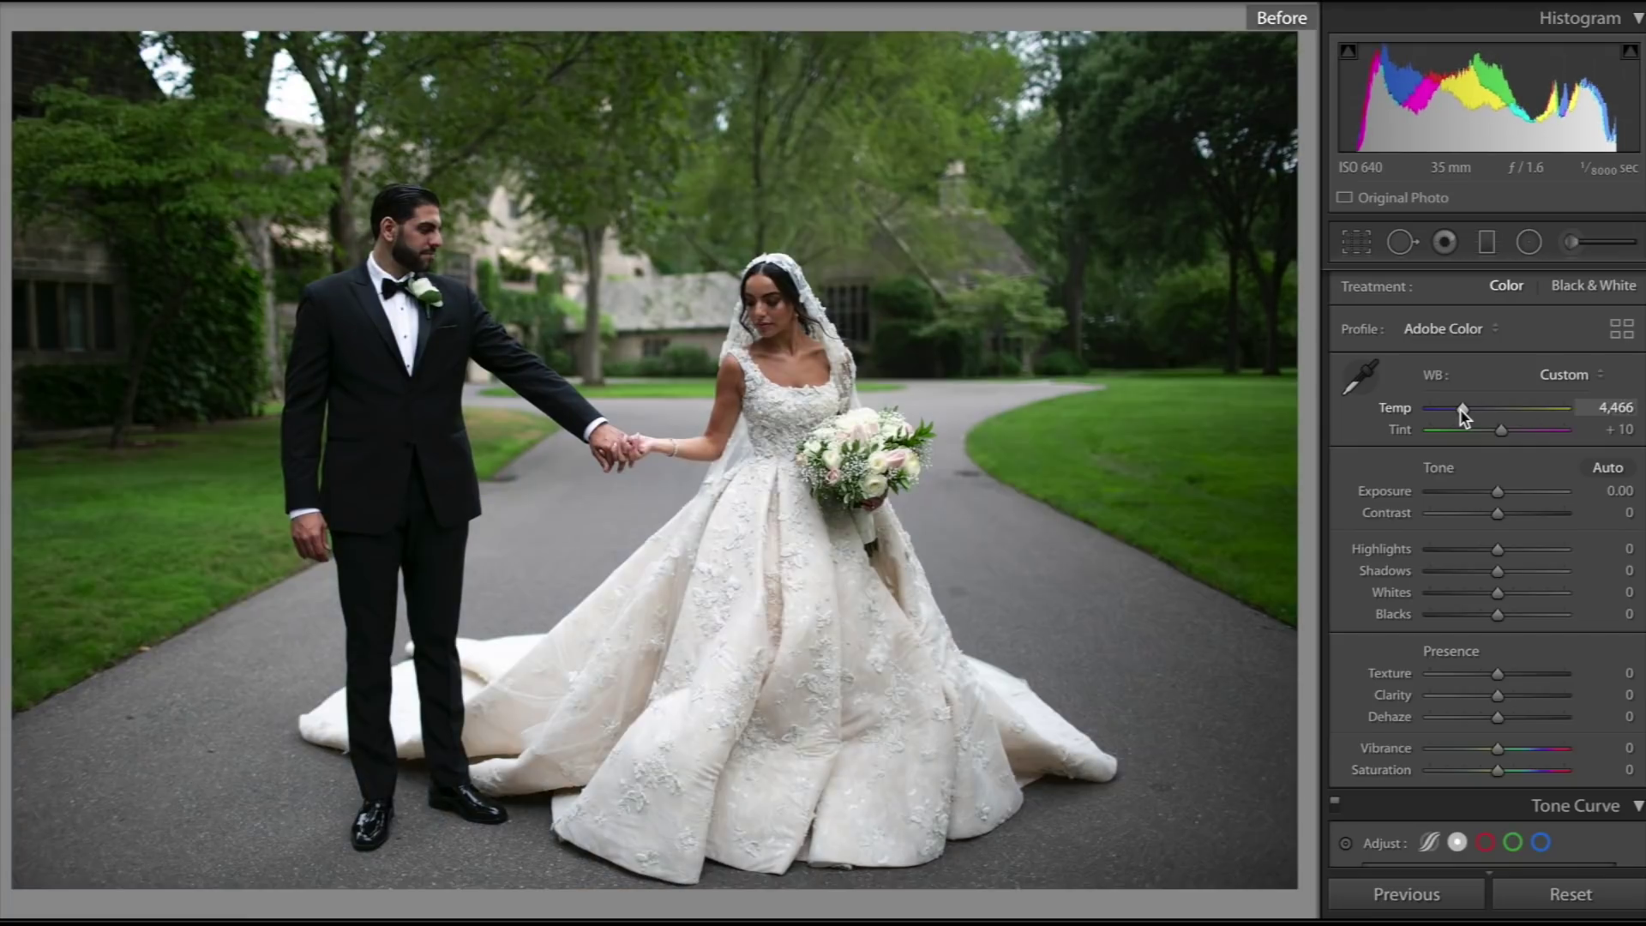
pyautogui.press('\\')
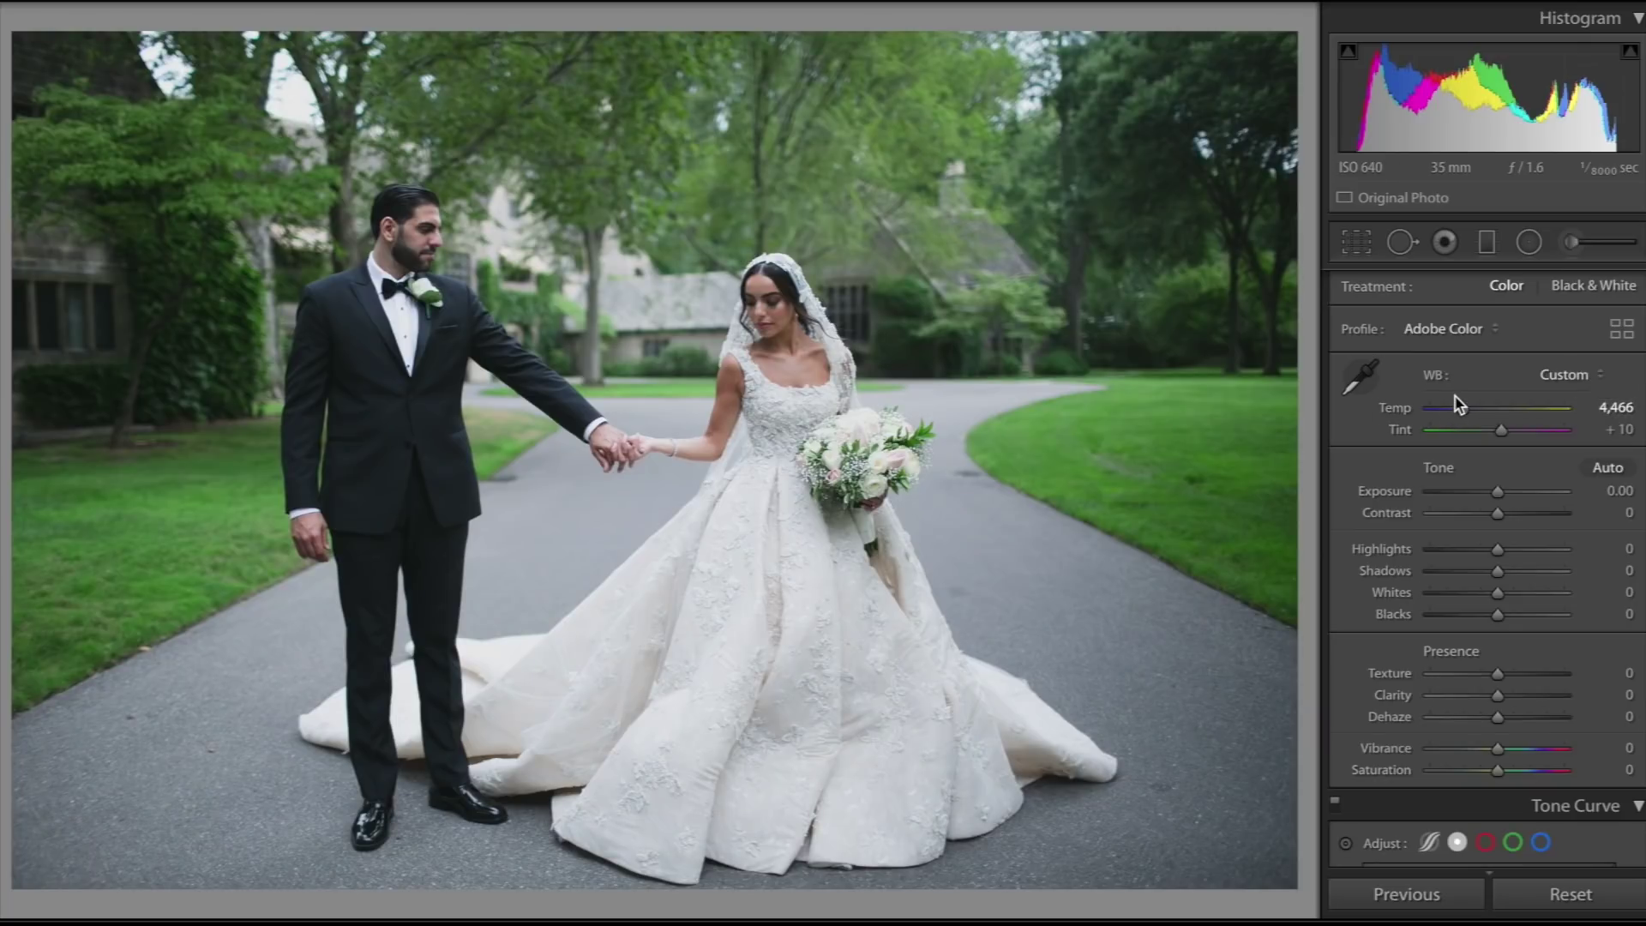
pyautogui.press('\\')
pyautogui.press('\\')
# Set Exposure to +0.35, Highlights to -83 and Whites to -88, and compare with the original photo
pyautogui.scroll(-1, 1458, 403)
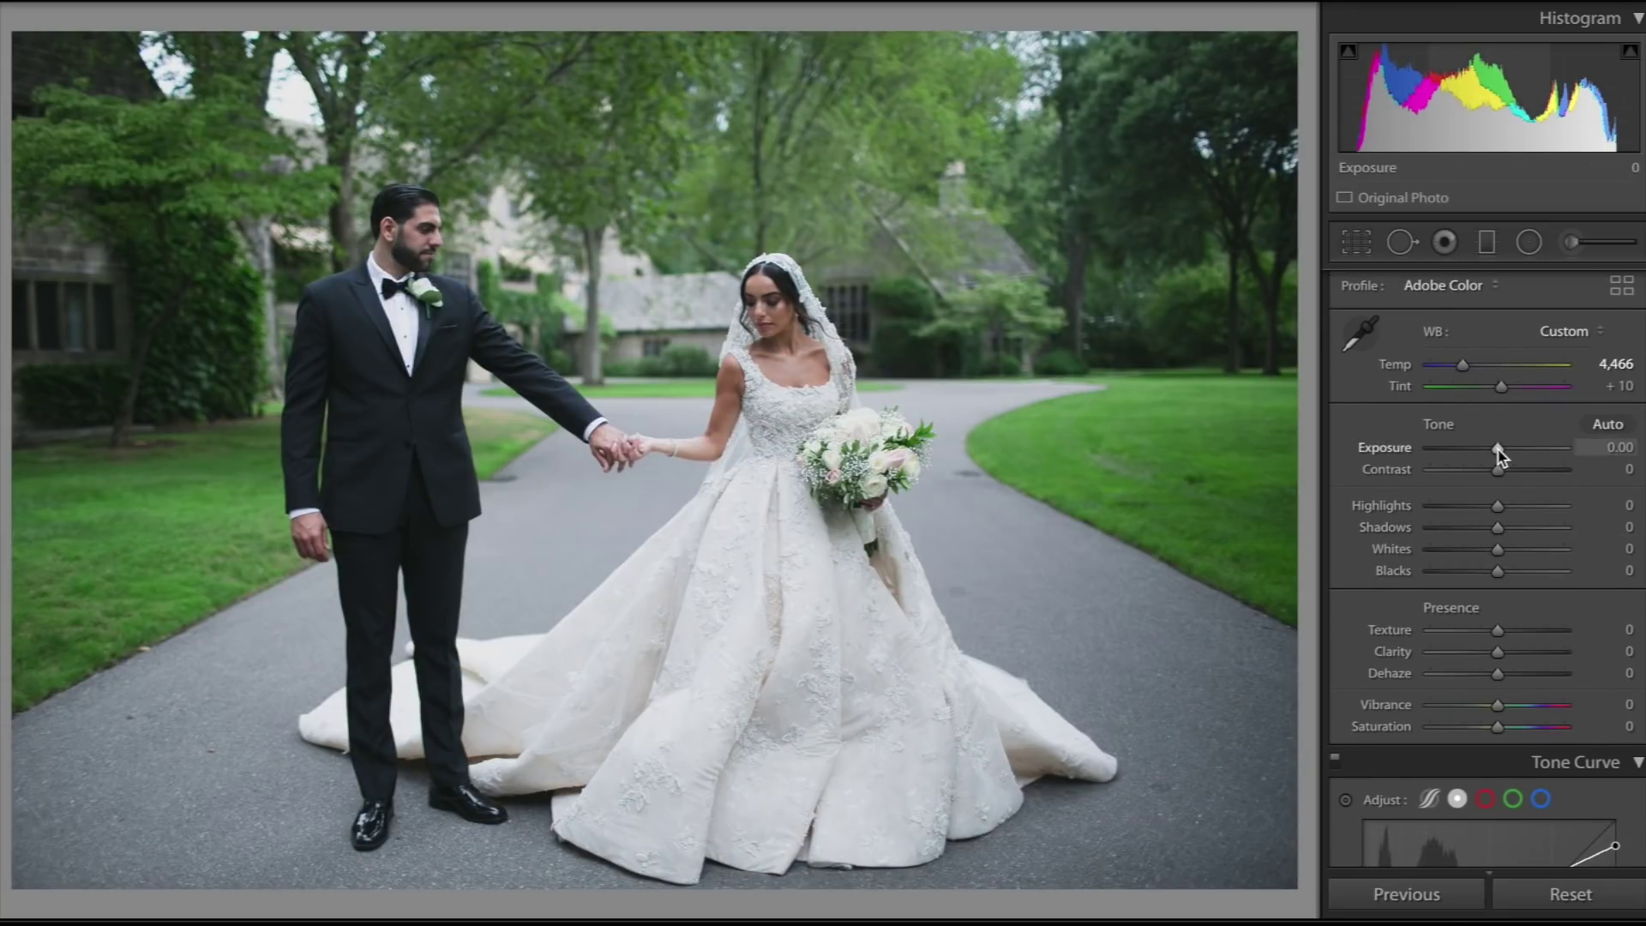
pyautogui.moveTo(1499, 449); pyautogui.dragTo(1501, 449)
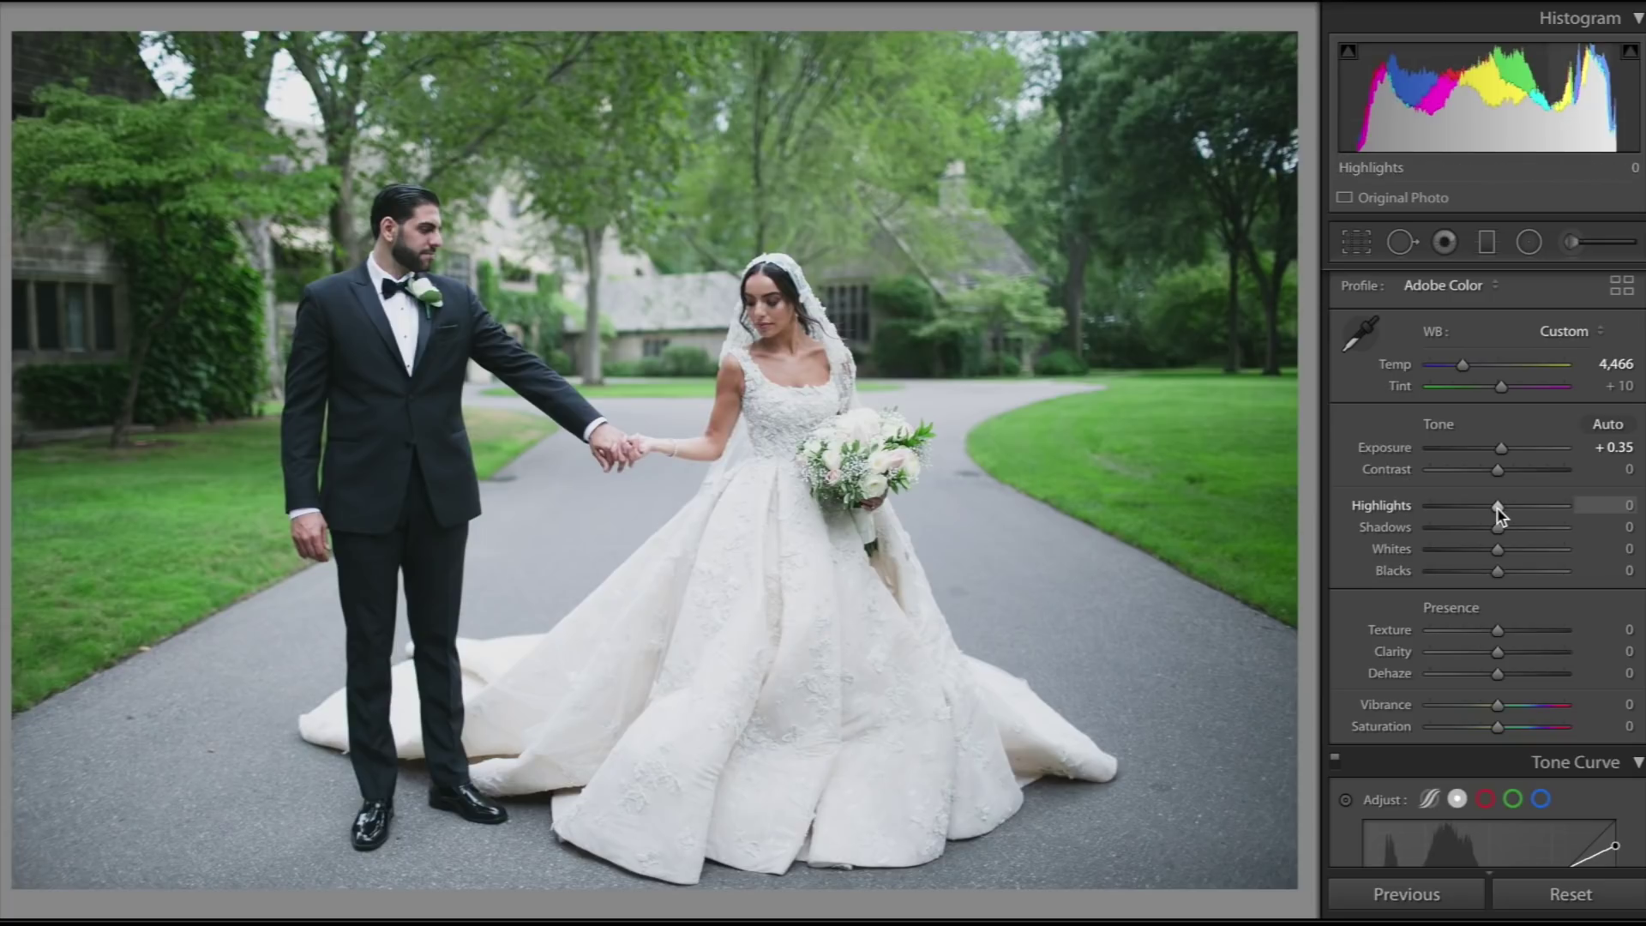
pyautogui.moveTo(1498, 506); pyautogui.dragTo(1439, 556)
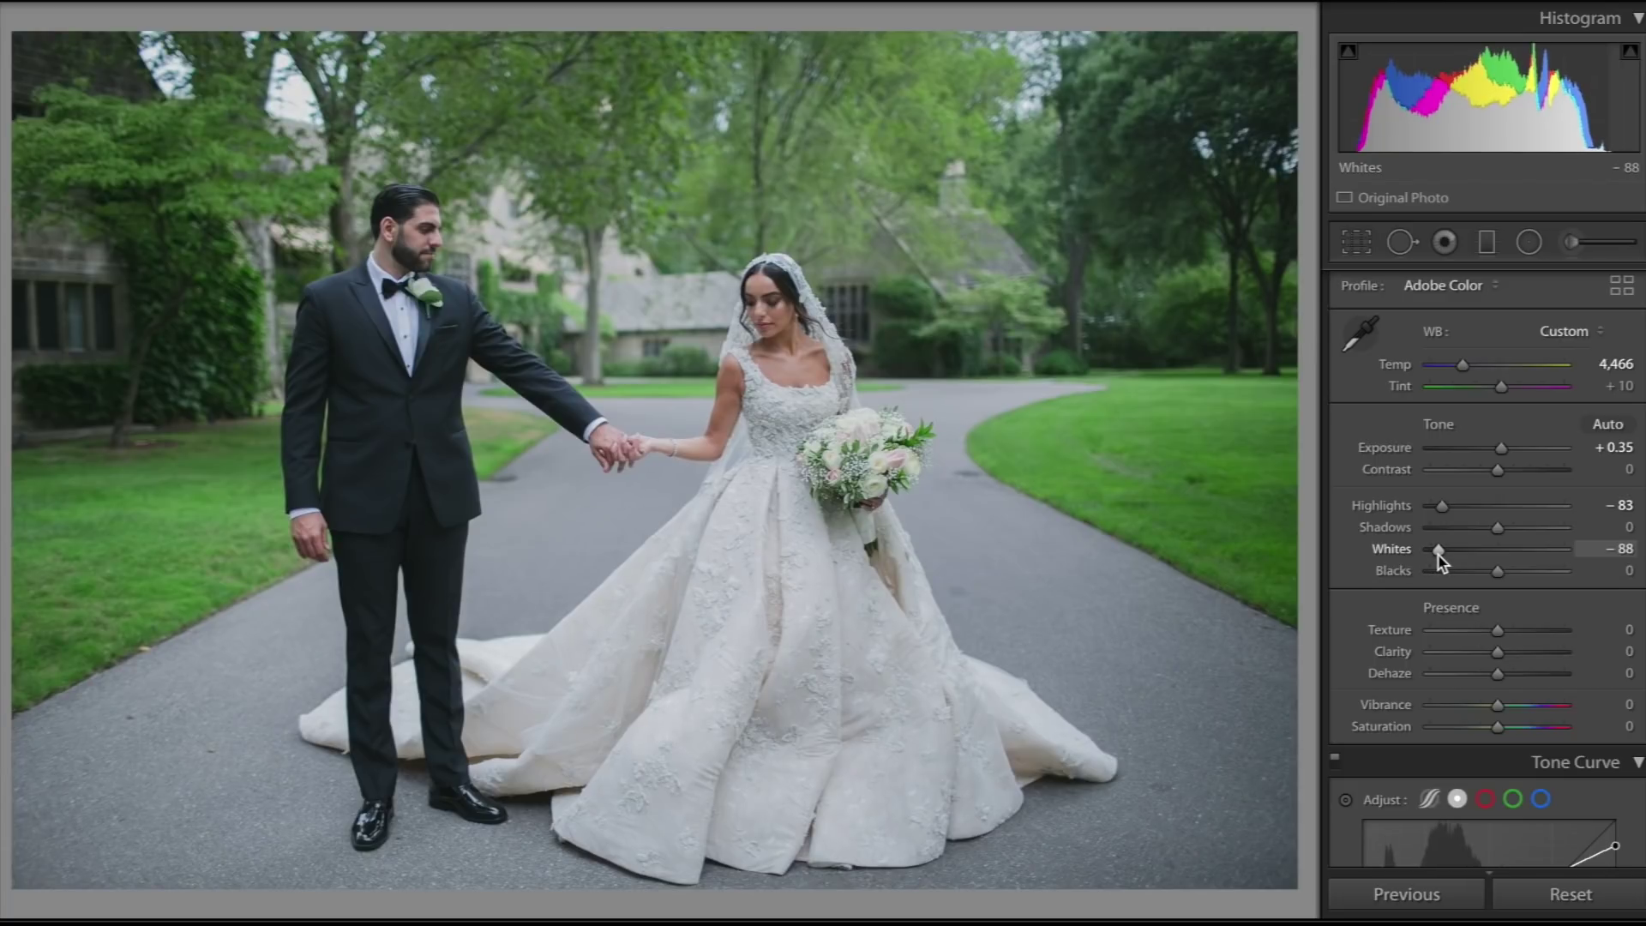
pyautogui.press('\\')
pyautogui.press('\\')
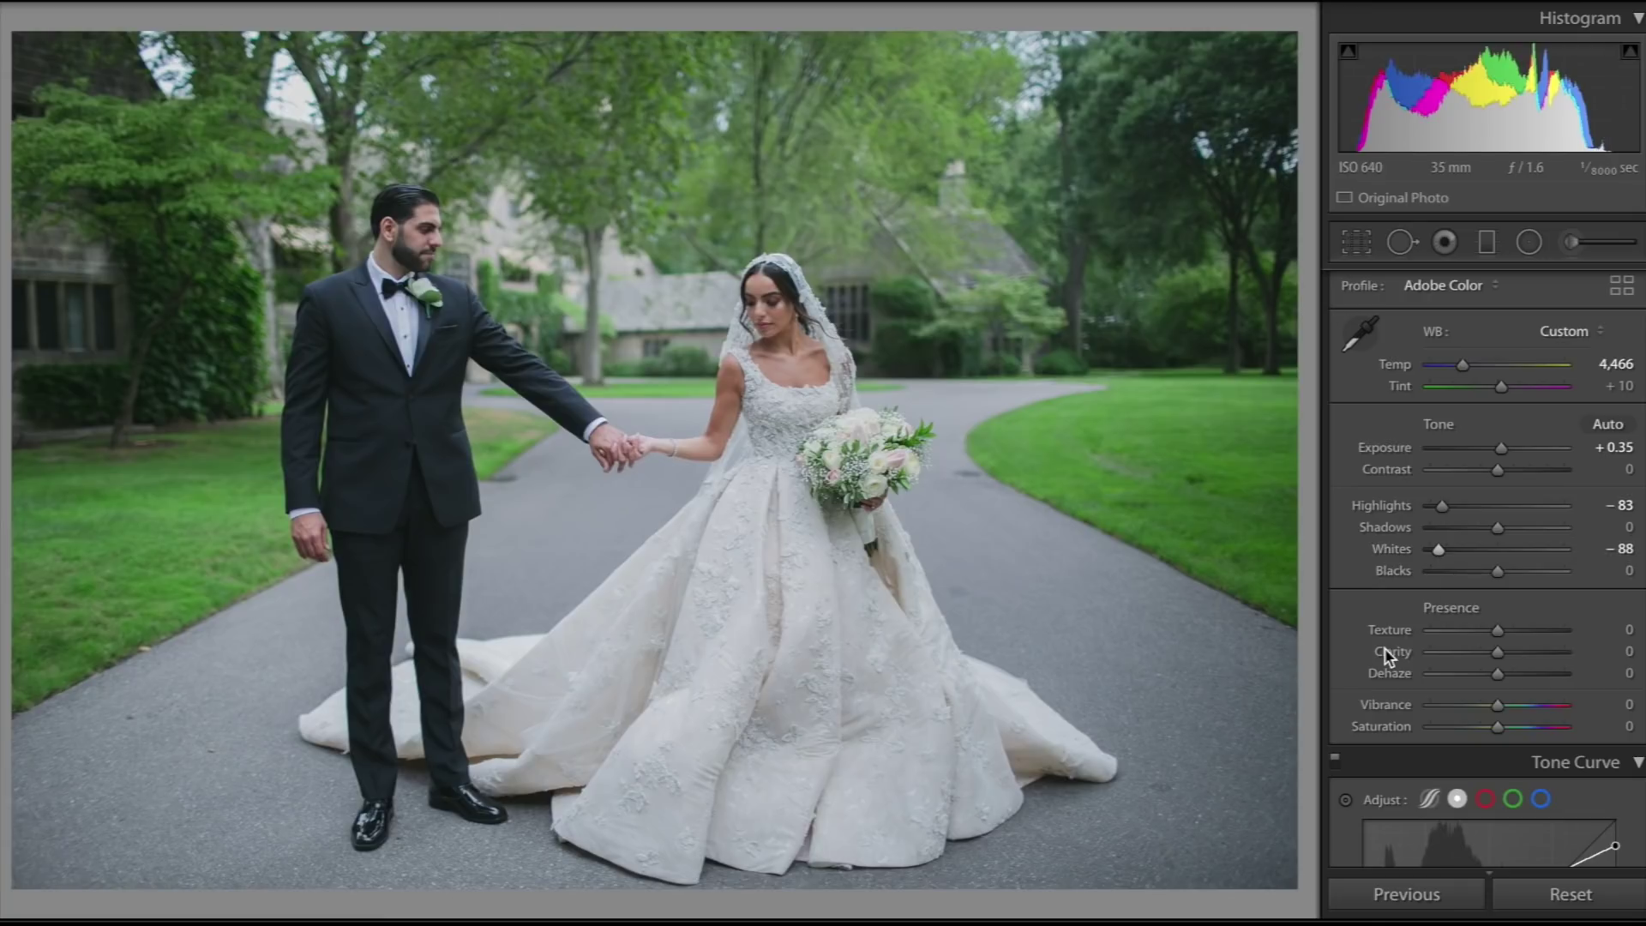
# Adjust the green color range to Hue +29, Saturation -20 and Luminance +1
pyautogui.scroll(-3, 1357, 562)
pyautogui.scroll(-6, 1356, 562)
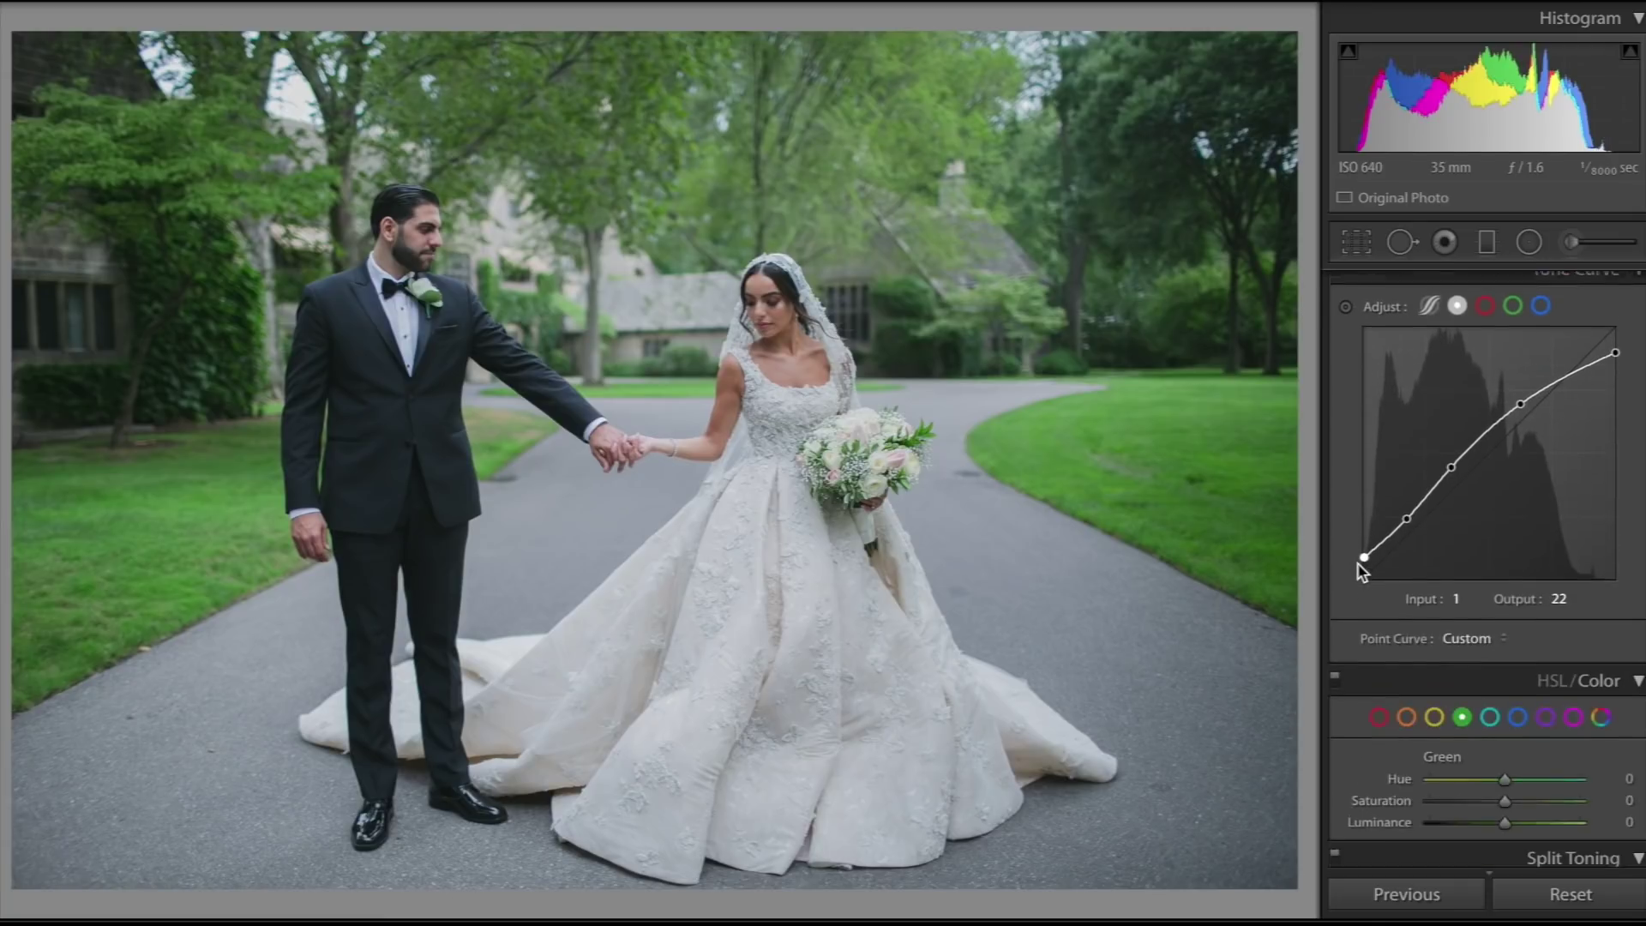
pyautogui.scroll(1, 1356, 562)
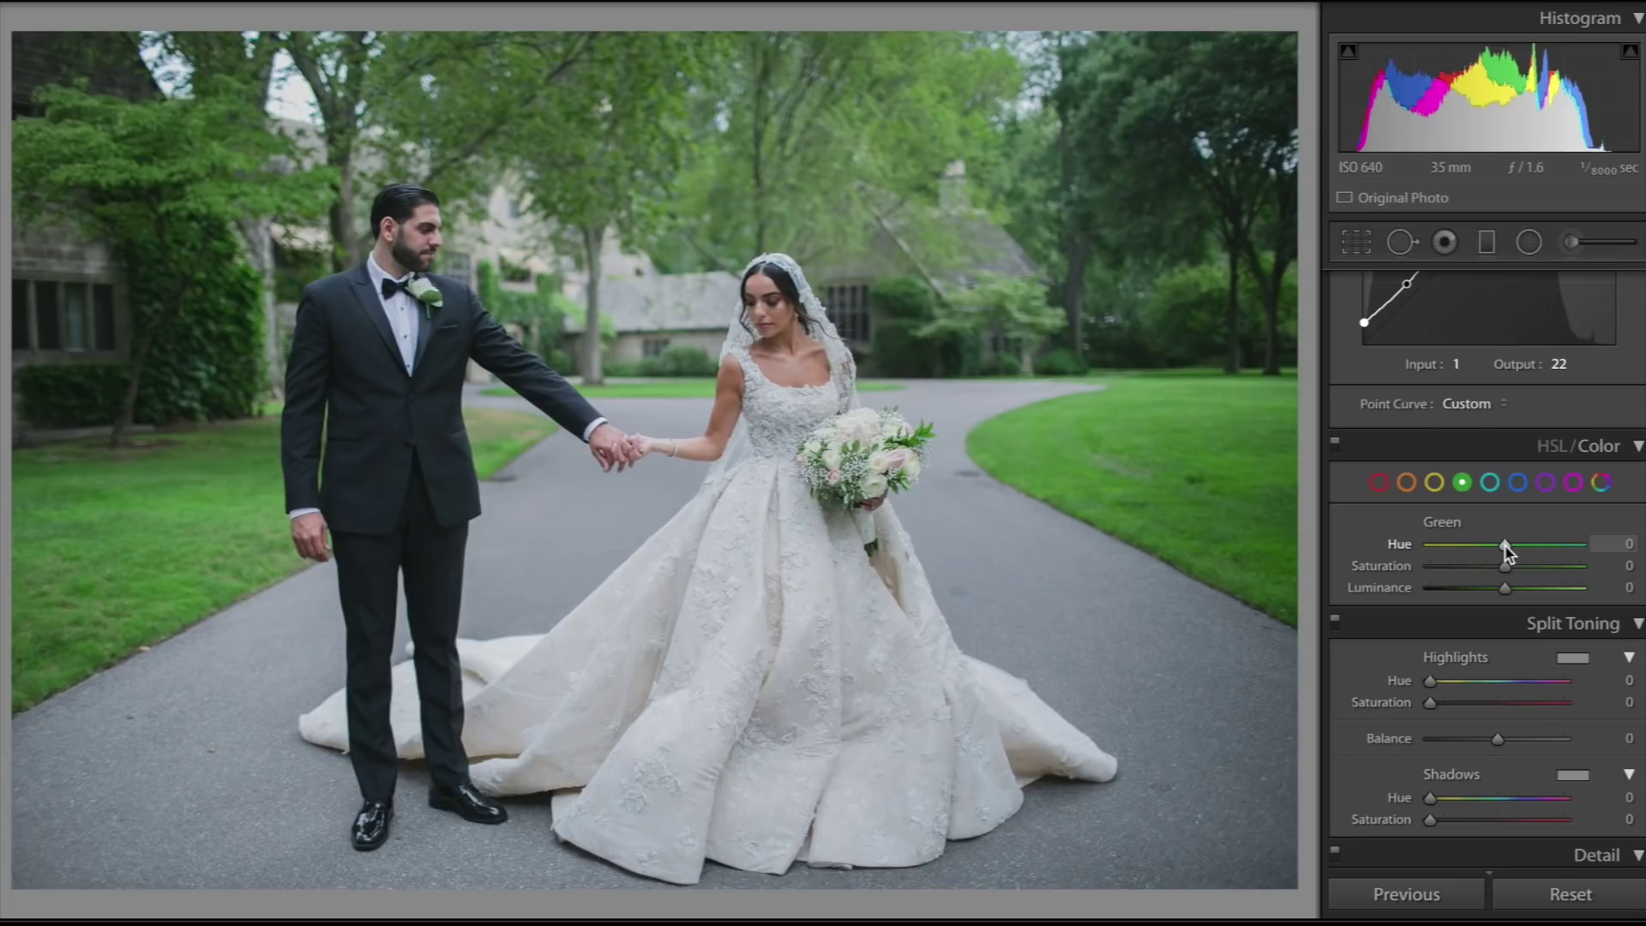
pyautogui.moveTo(1505, 544); pyautogui.dragTo(1572, 550)
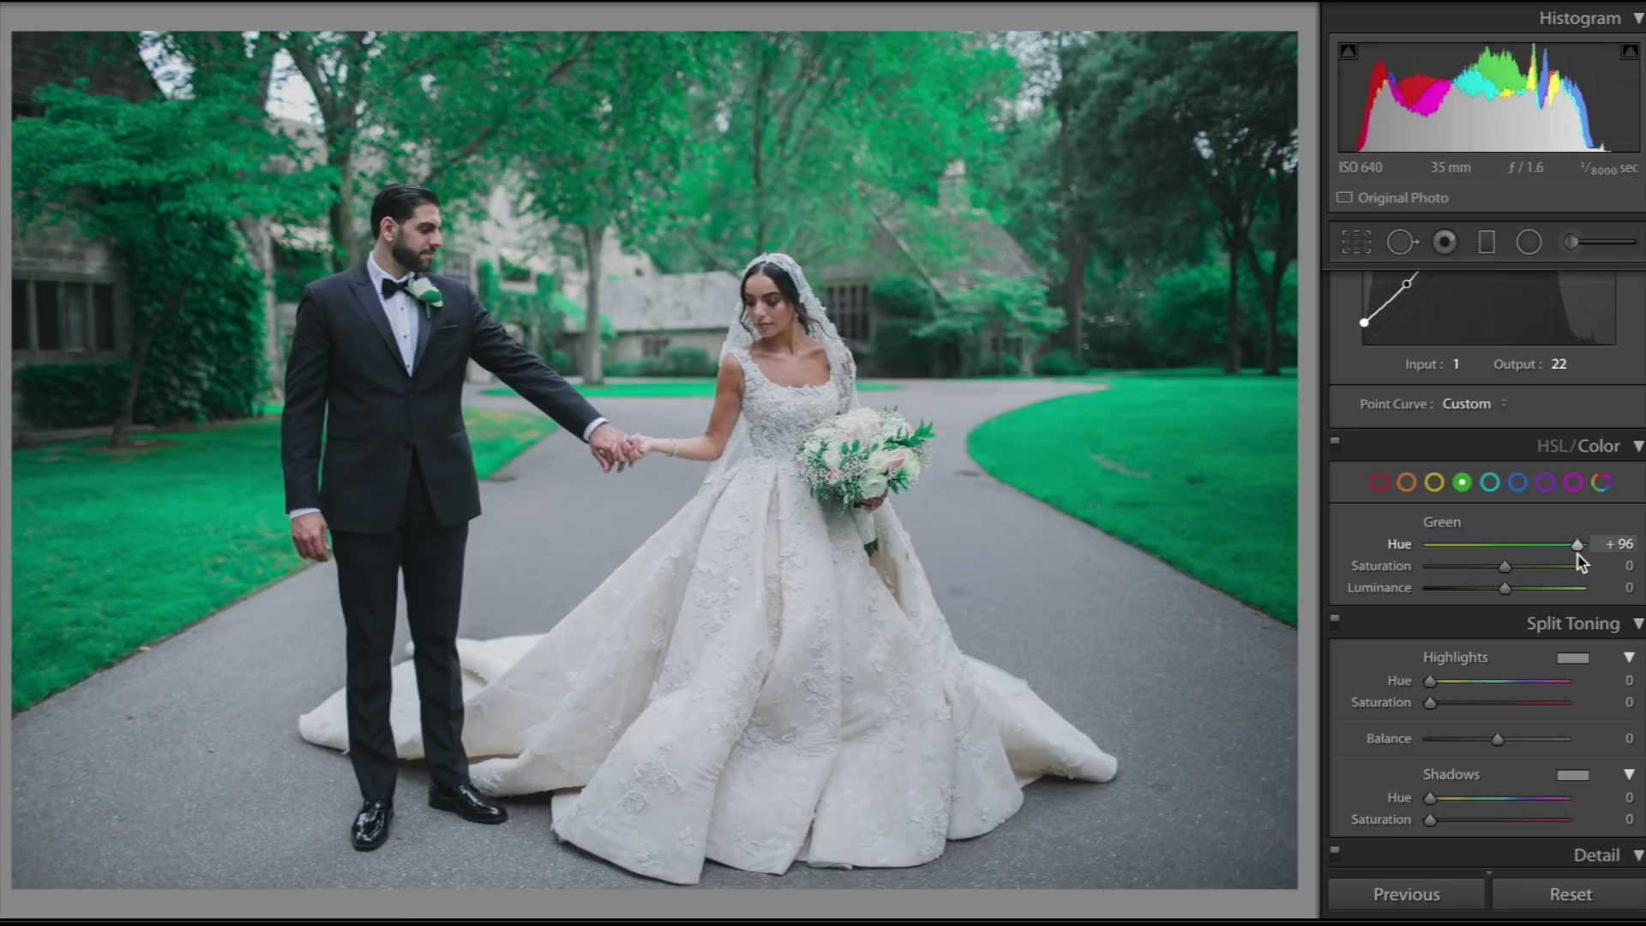
pyautogui.moveTo(1577, 553); pyautogui.dragTo(1430, 545)
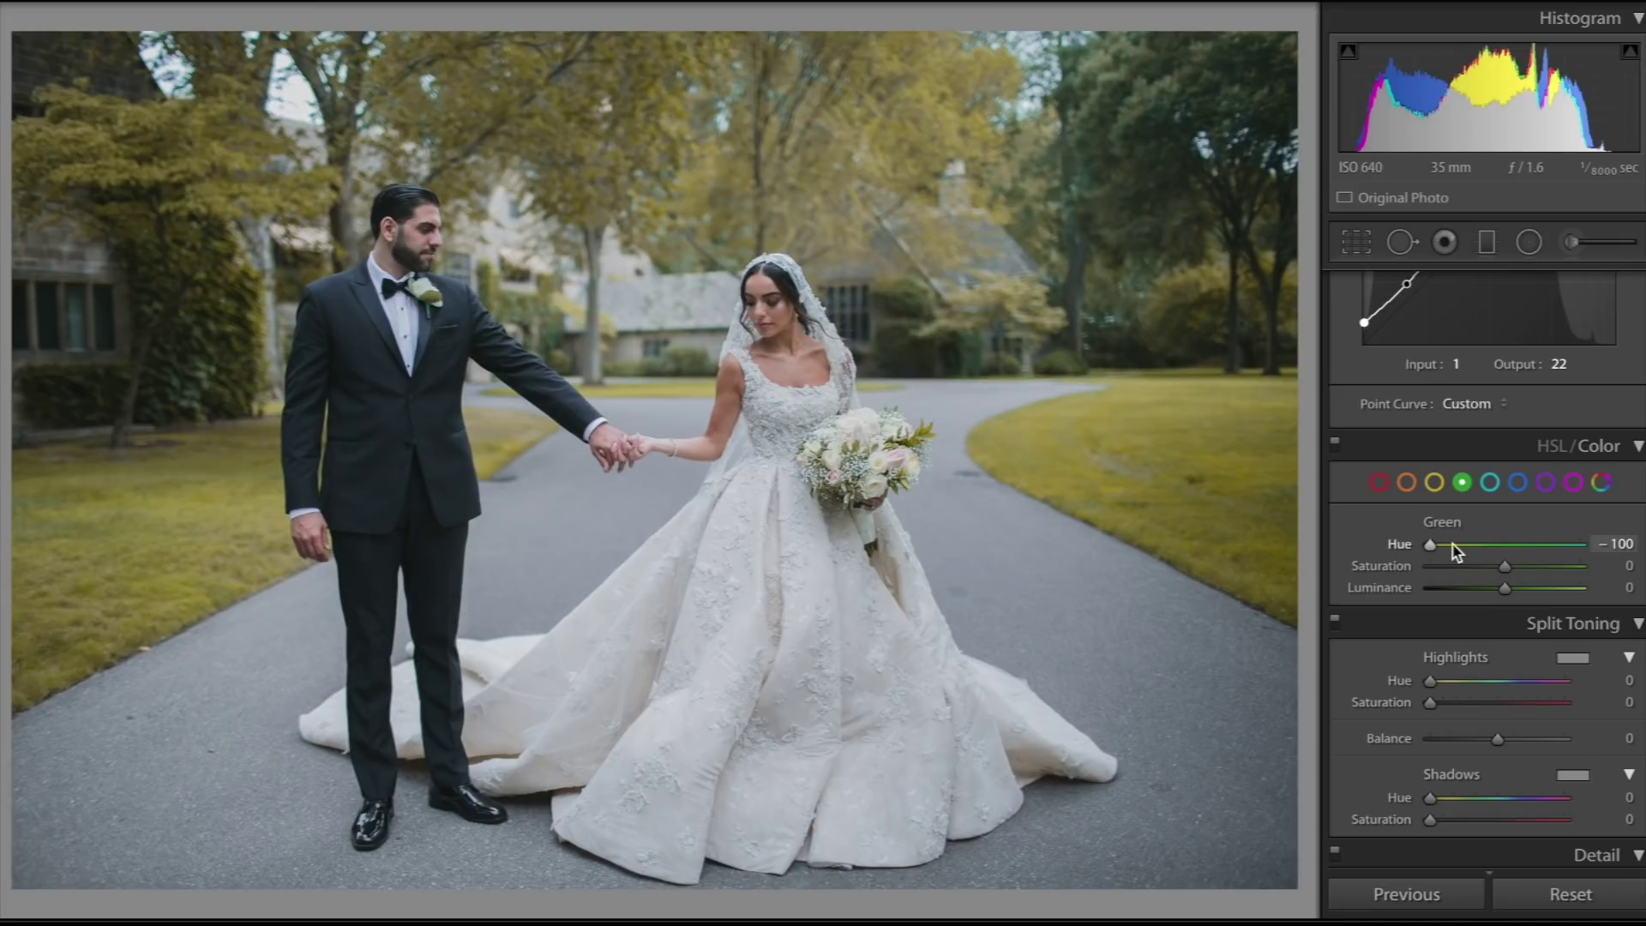
pyautogui.moveTo(1455, 551); pyautogui.dragTo(1527, 554)
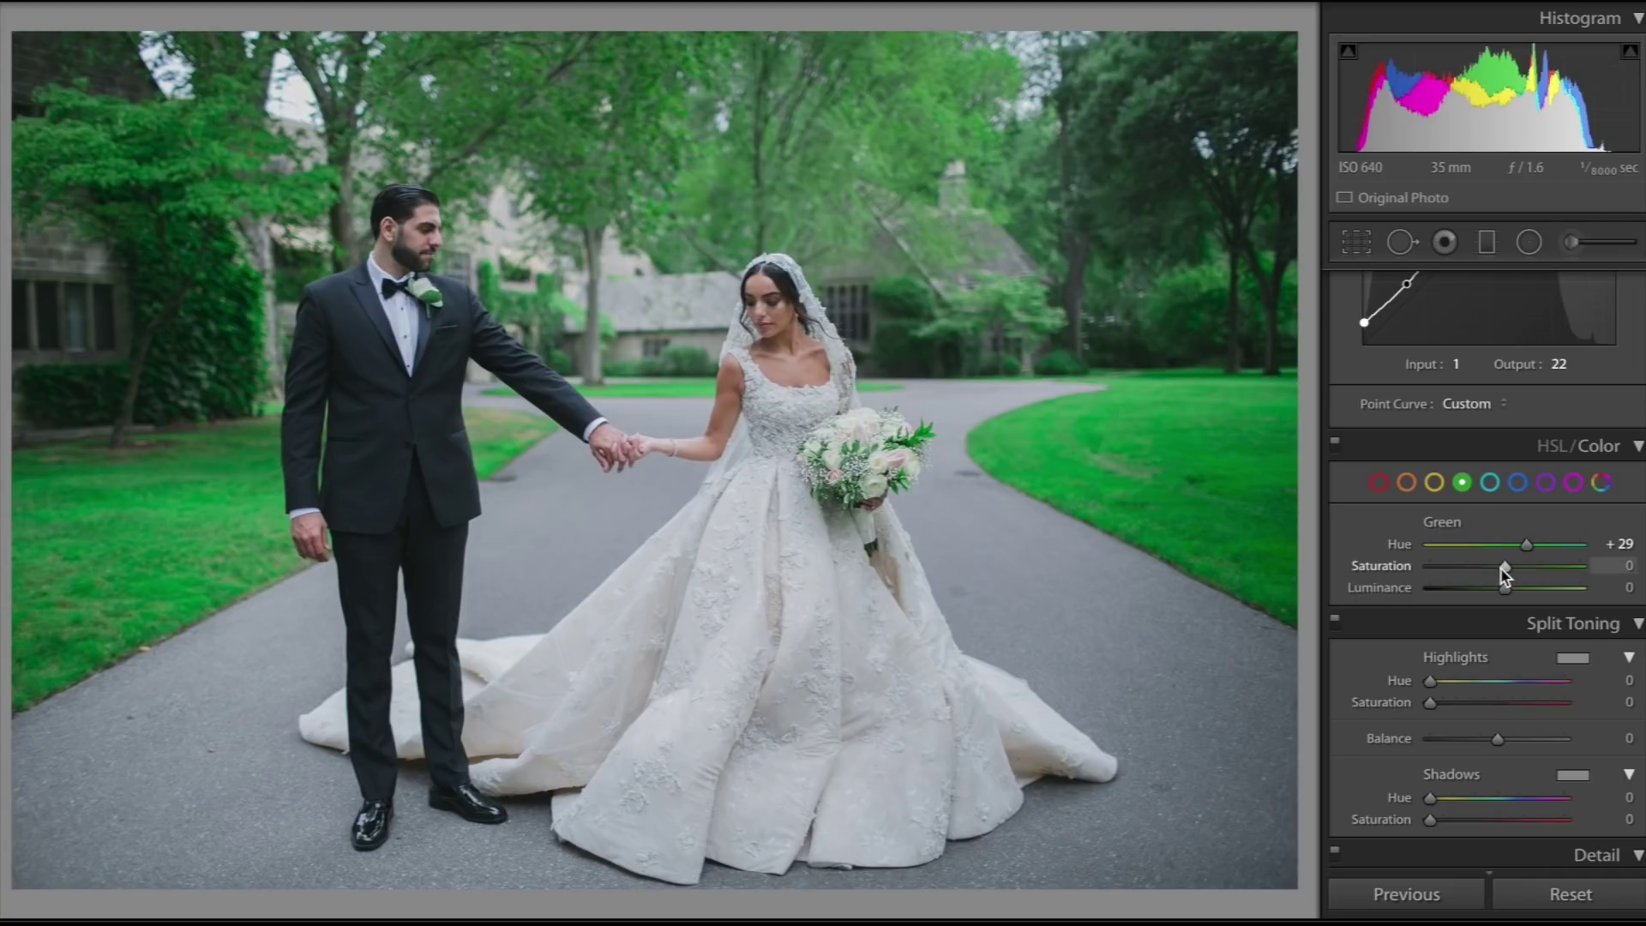
pyautogui.moveTo(1506, 567); pyautogui.dragTo(1587, 575)
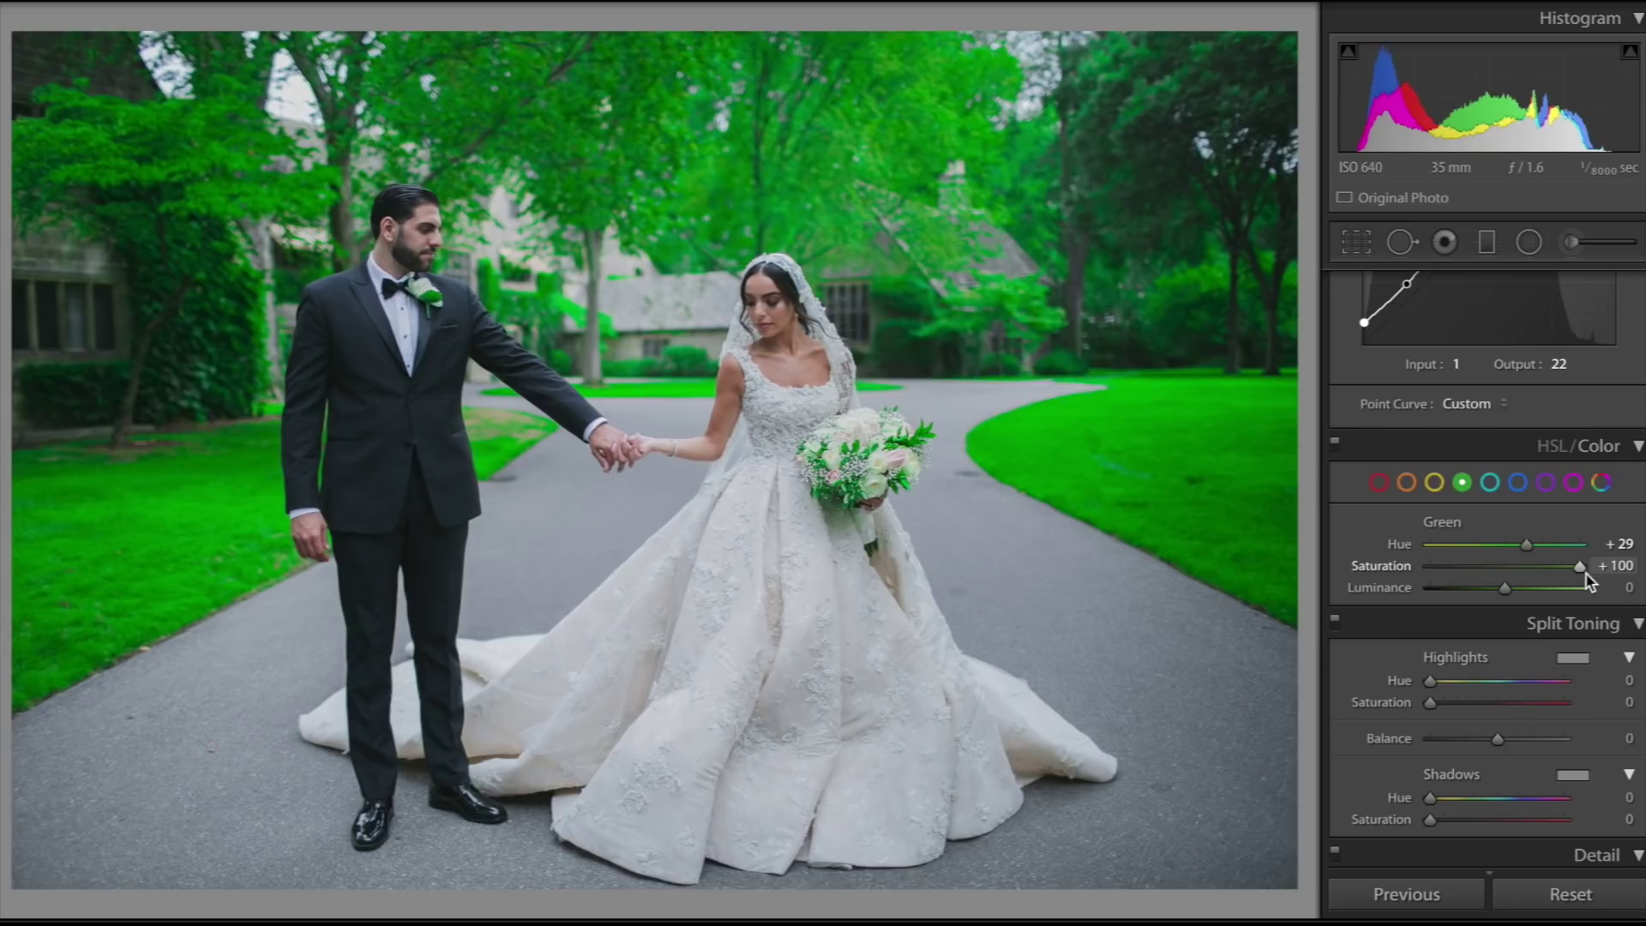
pyautogui.moveTo(1571, 573); pyautogui.dragTo(1505, 602)
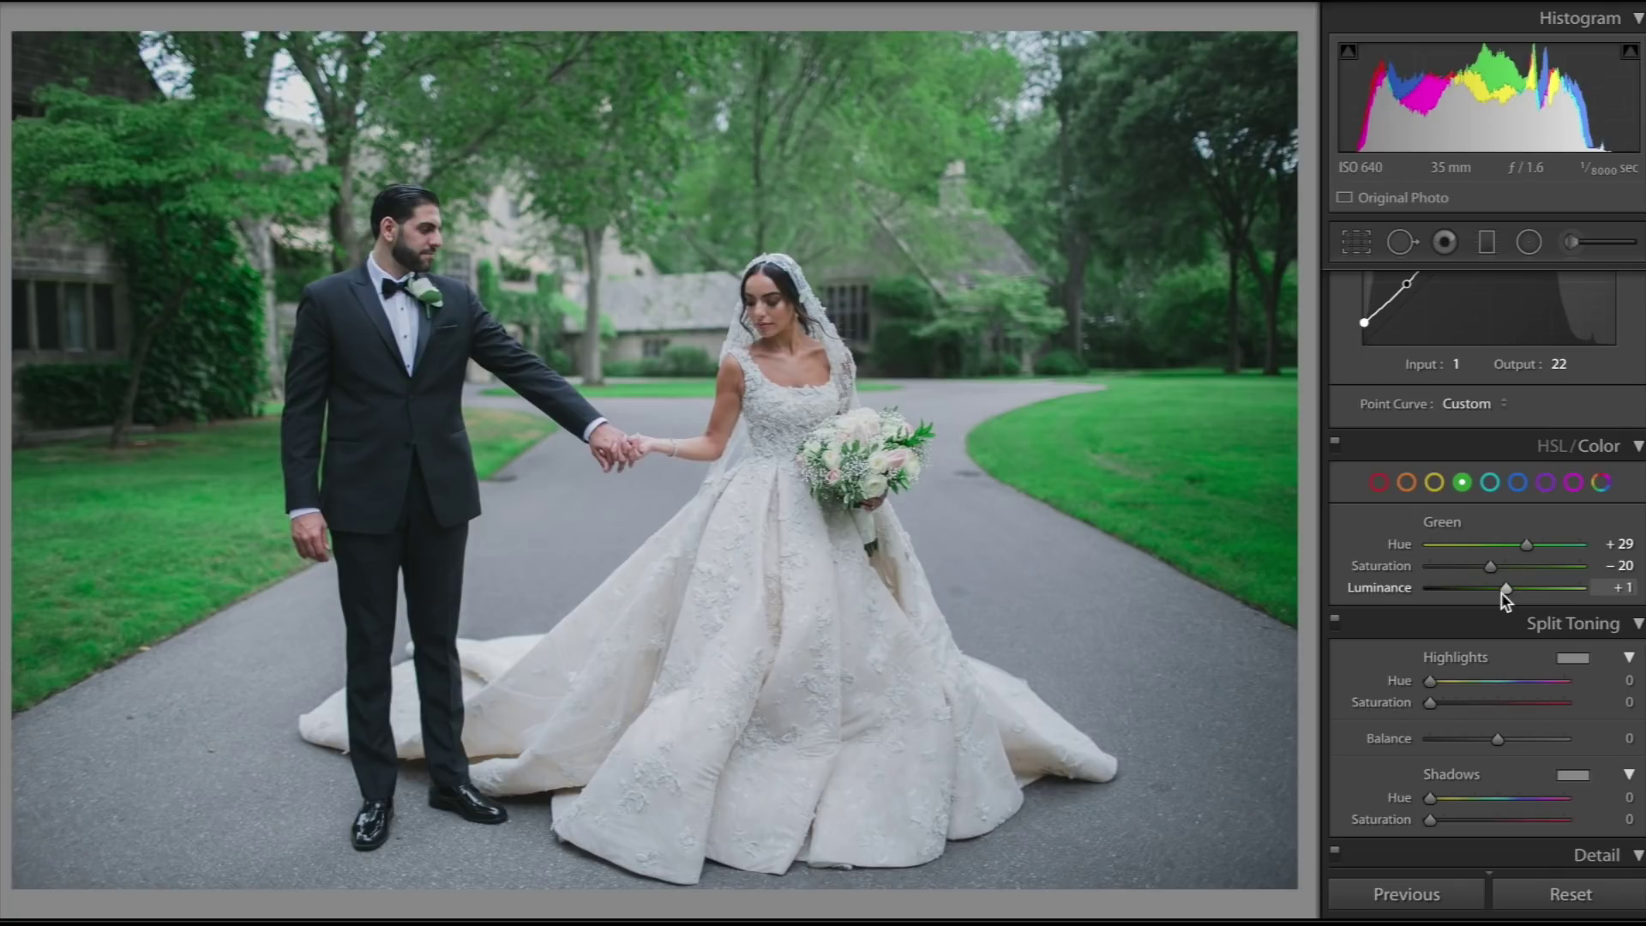
# Split-tone the highlights with Hue 166 and Saturation 3, and the shadows with Hue 35 and Saturation 5
pyautogui.scroll(-3, 1500, 597)
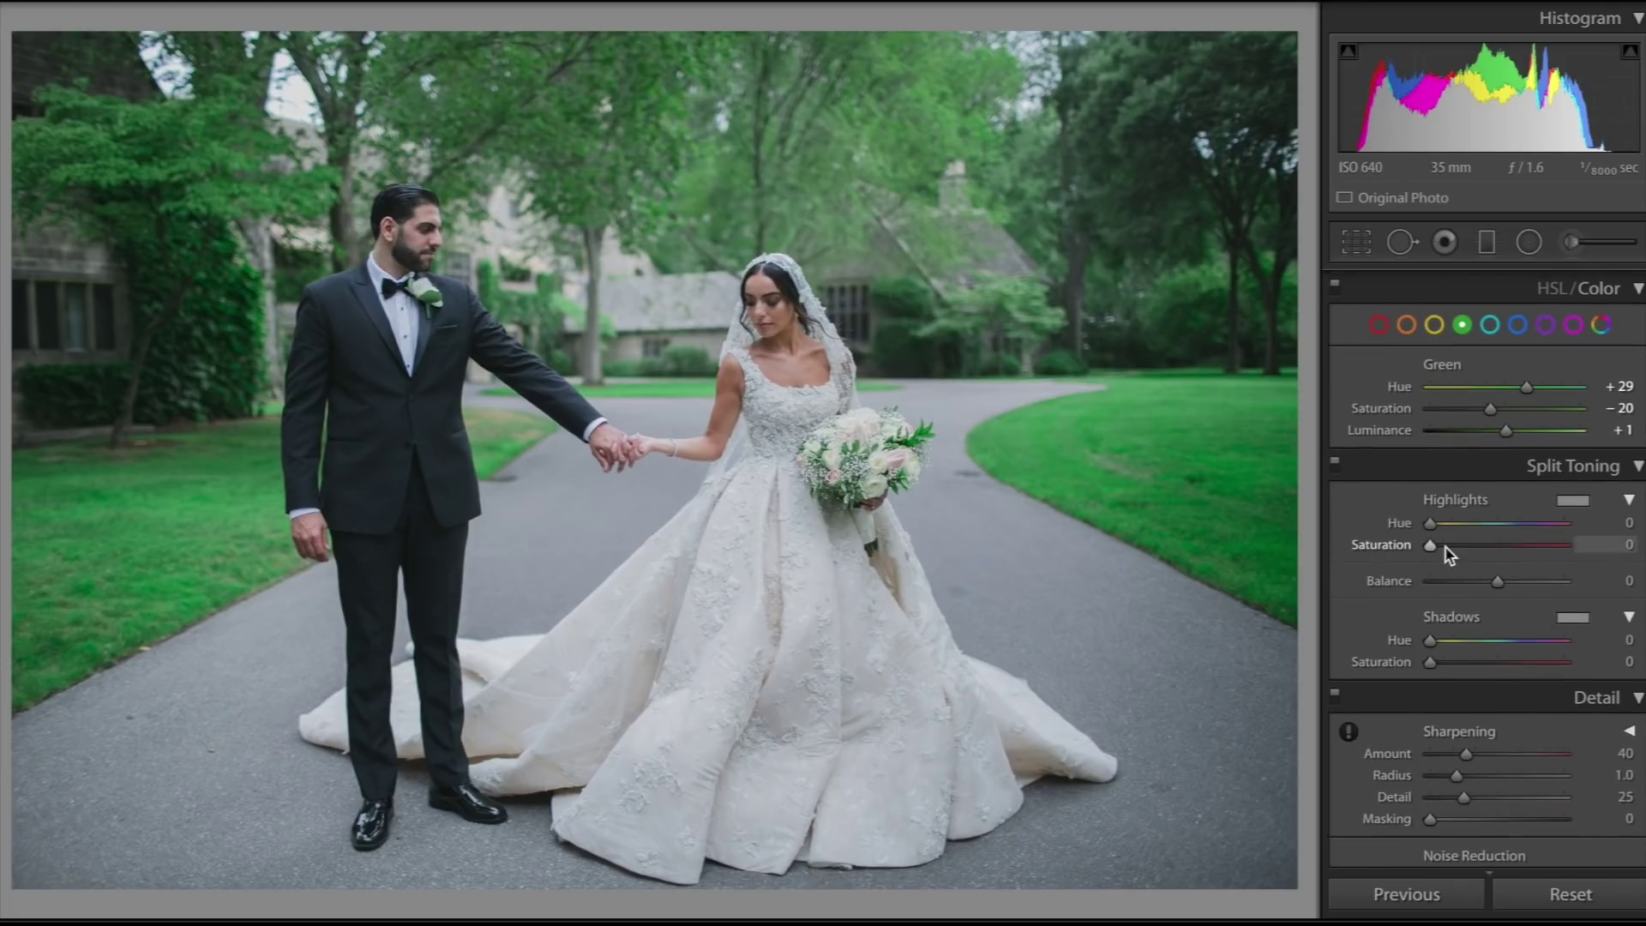
pyautogui.click(1492, 532)
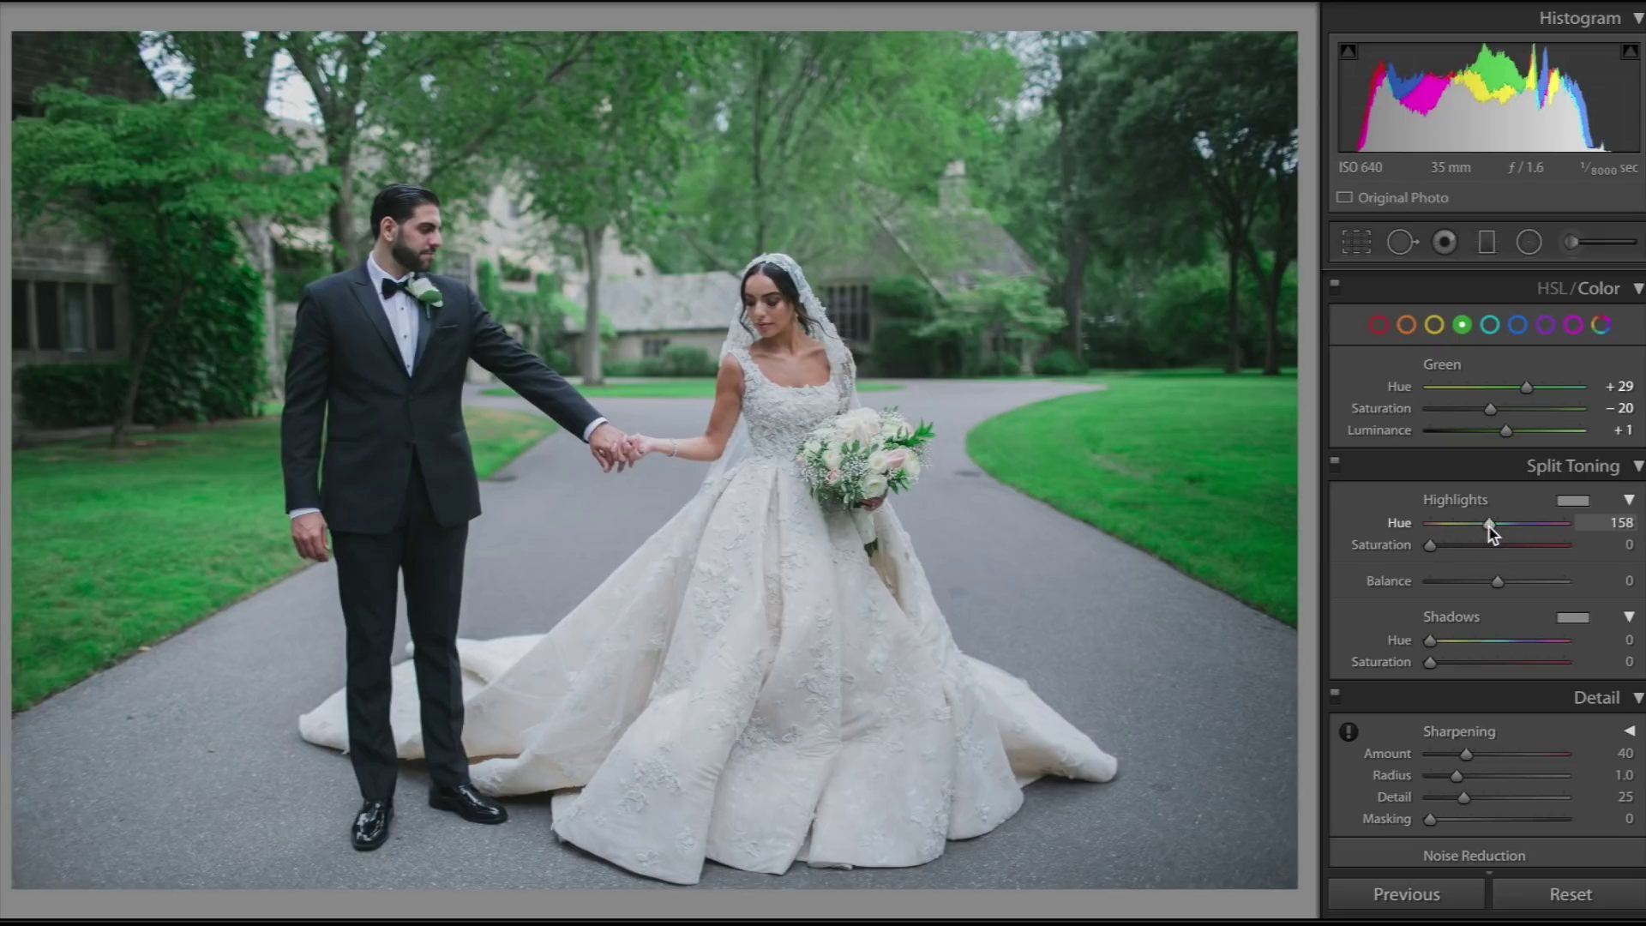
pyautogui.moveTo(1494, 532); pyautogui.dragTo(1436, 545)
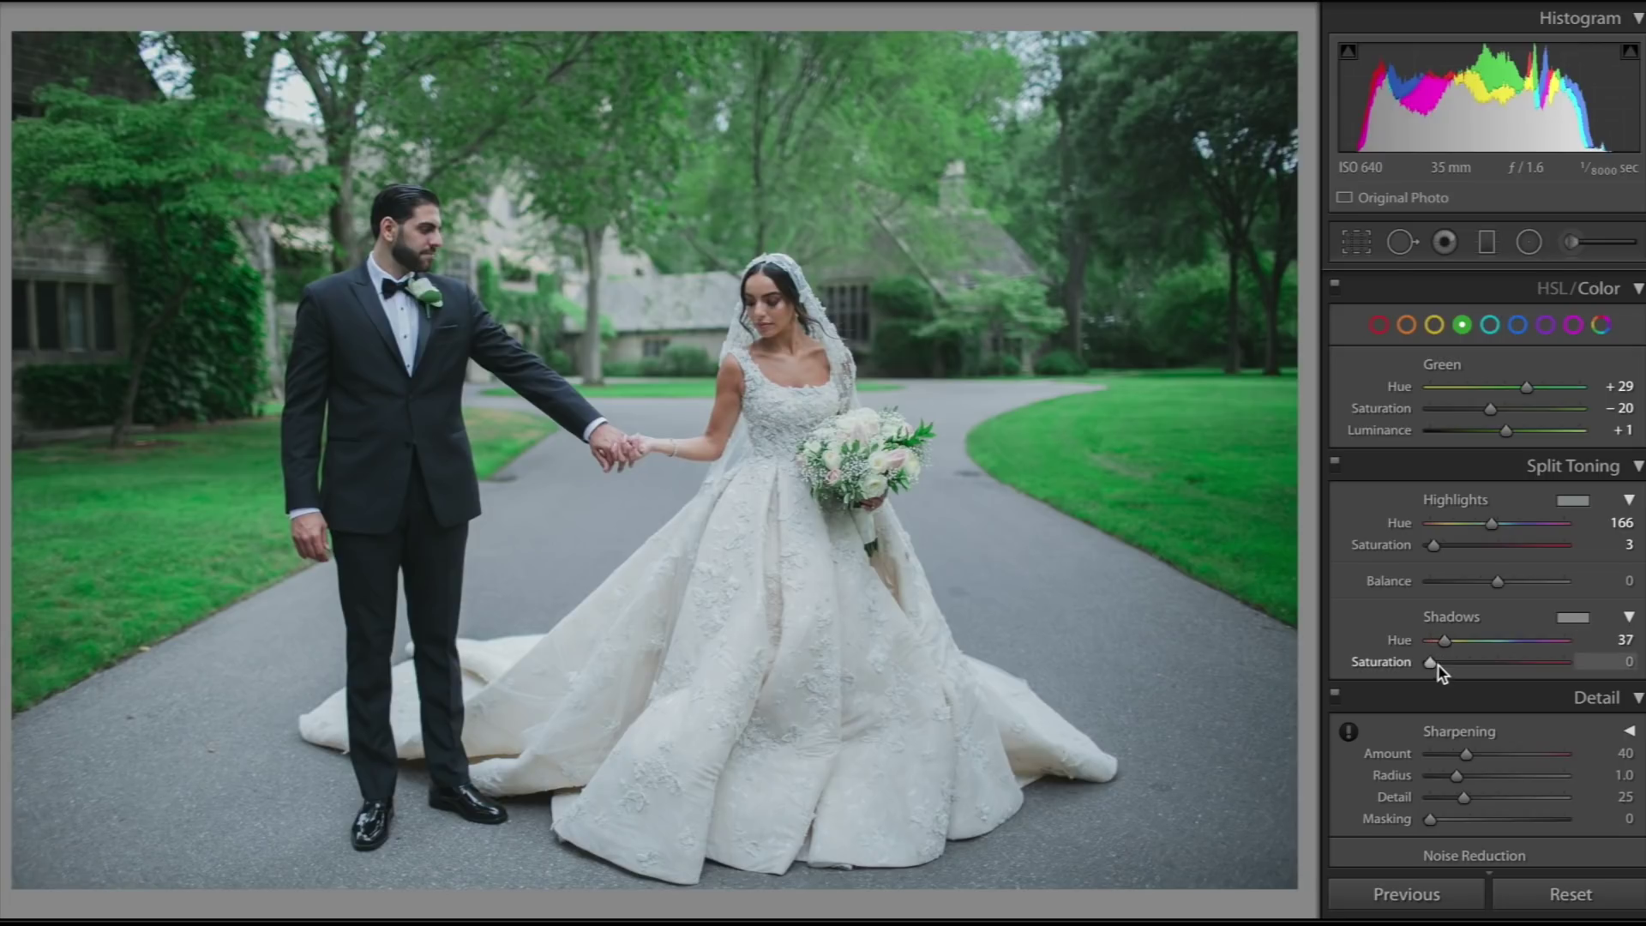
pyautogui.moveTo(1444, 641); pyautogui.dragTo(1446, 641)
# Calibrate Blue Primary to Hue +10, Saturation +6 and Green Primary Hue to +36, and compare with the original photo
pyautogui.scroll(-4, 1636, 668)
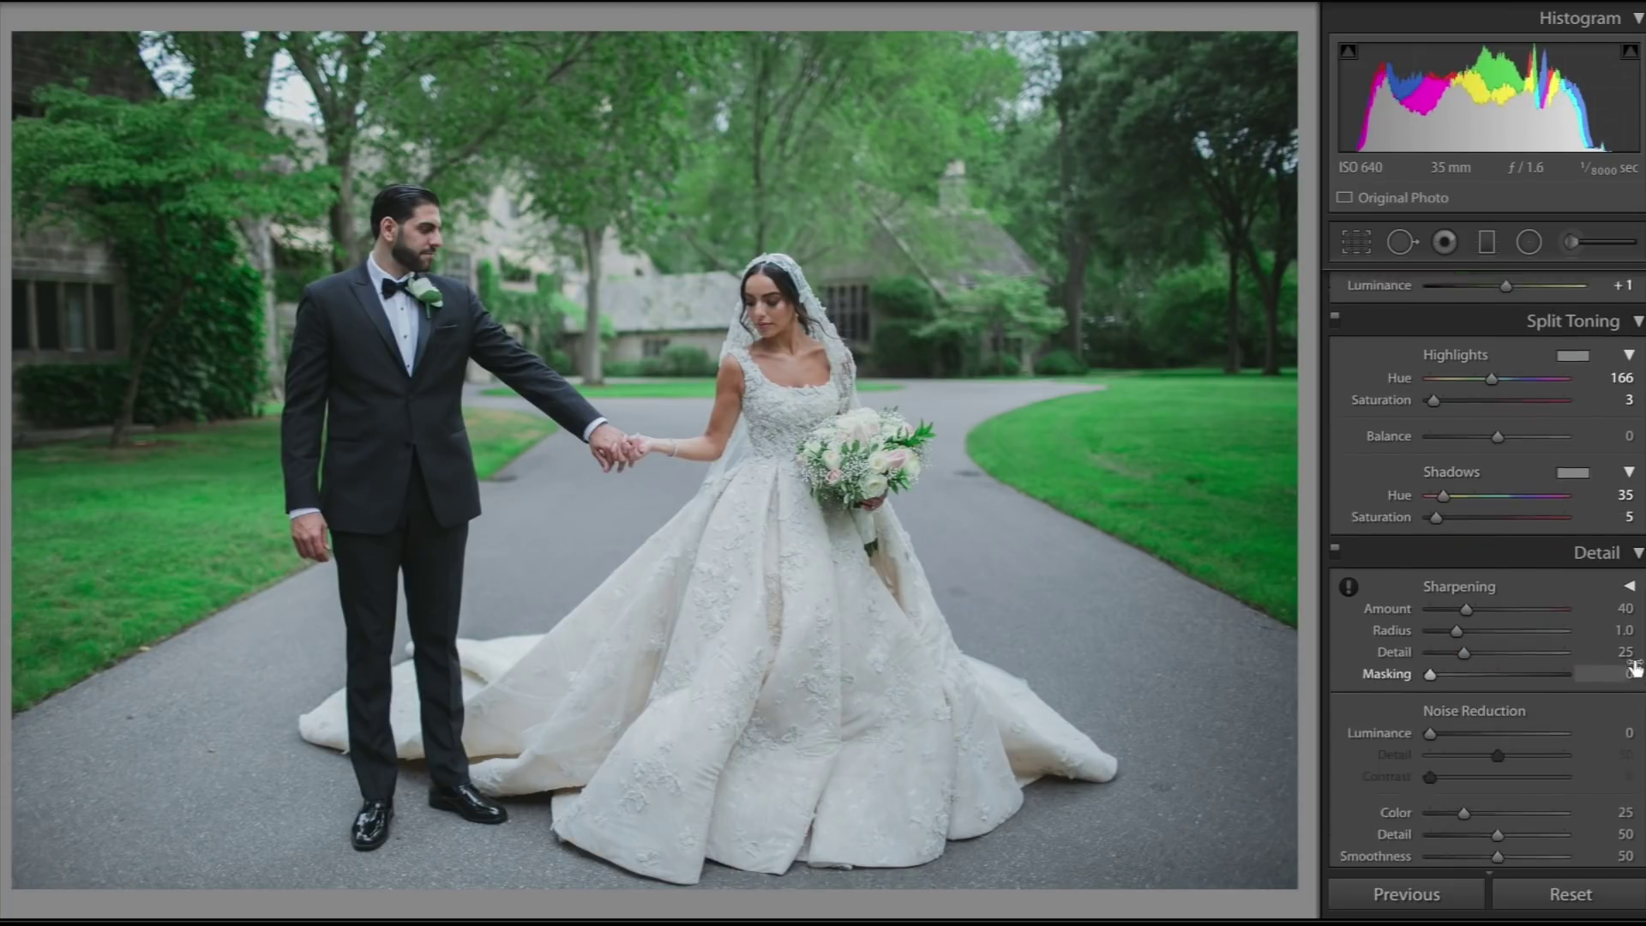
pyautogui.scroll(-20, 1636, 668)
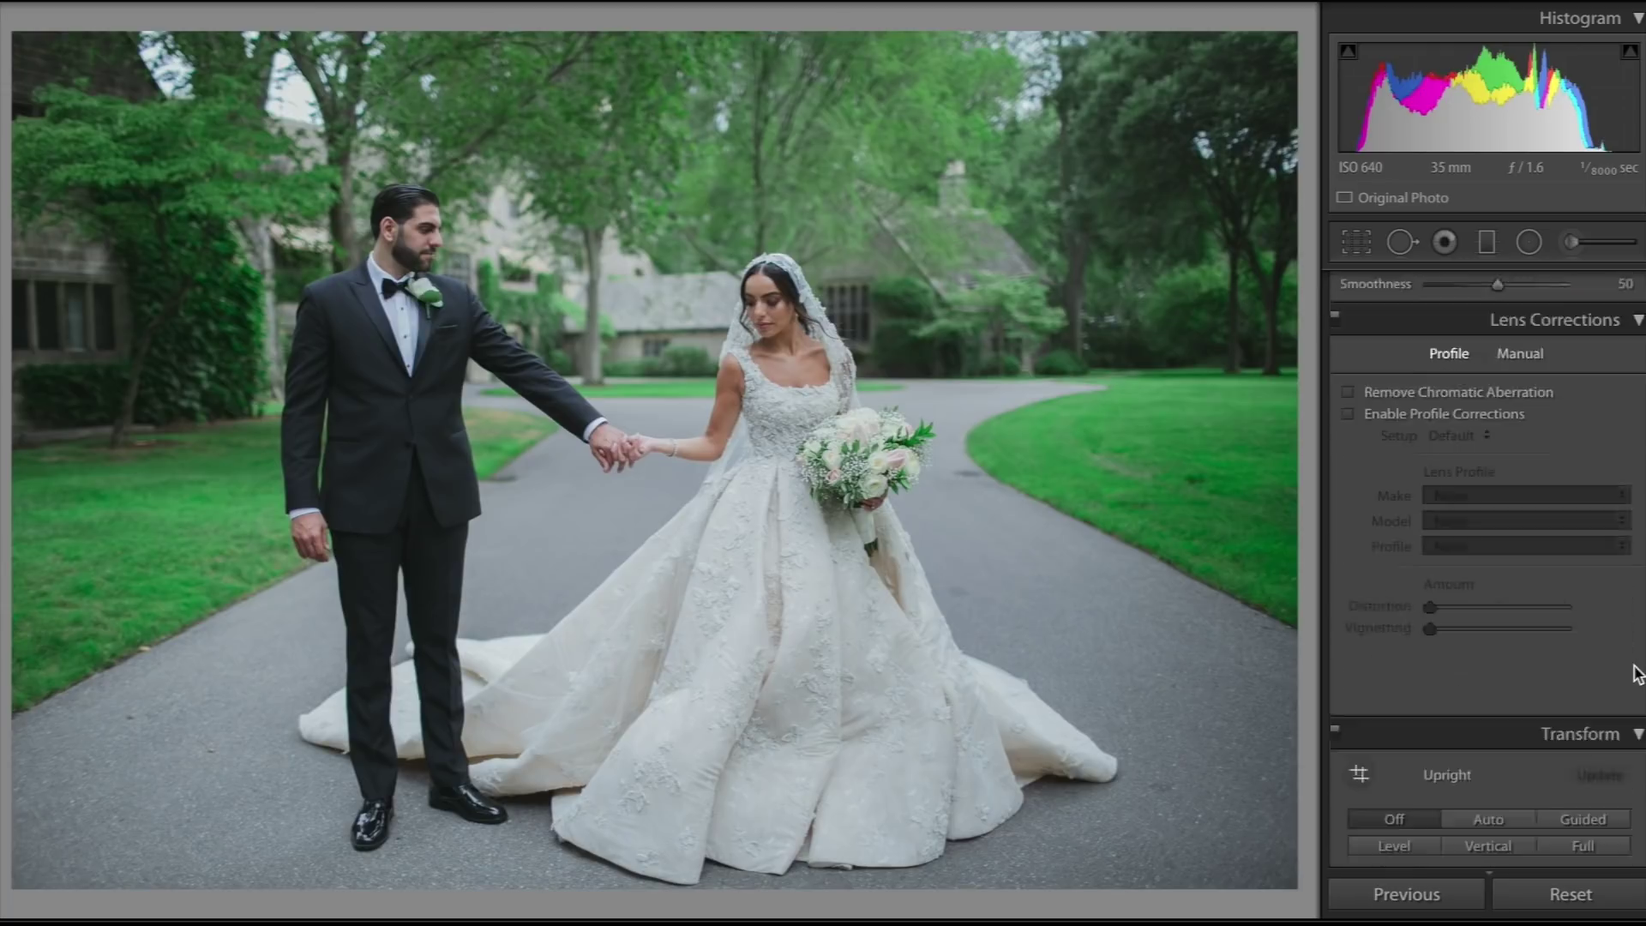
pyautogui.scroll(-11, 1635, 673)
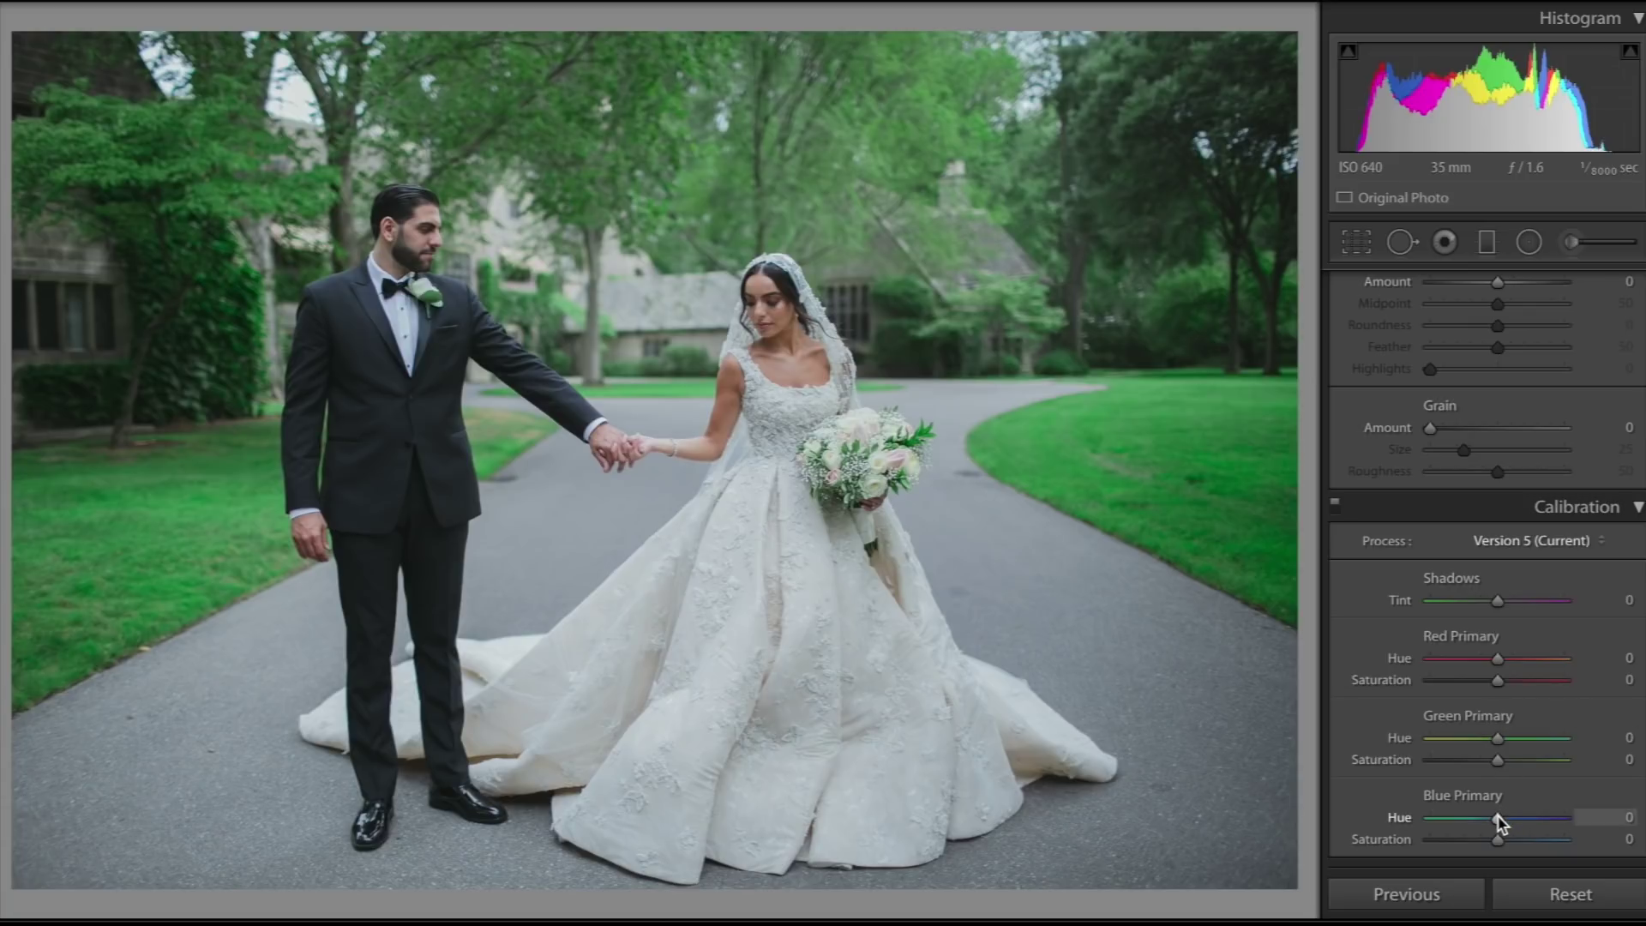
pyautogui.moveTo(1499, 821)
pyautogui.mouseDown()
pyautogui.moveTo(1573, 821)
pyautogui.moveTo(1382, 832)
pyautogui.moveTo(1561, 842)
pyautogui.moveTo(1373, 828)
pyautogui.moveTo(1543, 834)
pyautogui.moveTo(1445, 827)
pyautogui.moveTo(1516, 825)
pyautogui.moveTo(1478, 844)
pyautogui.moveTo(1514, 827)
pyautogui.mouseUp()
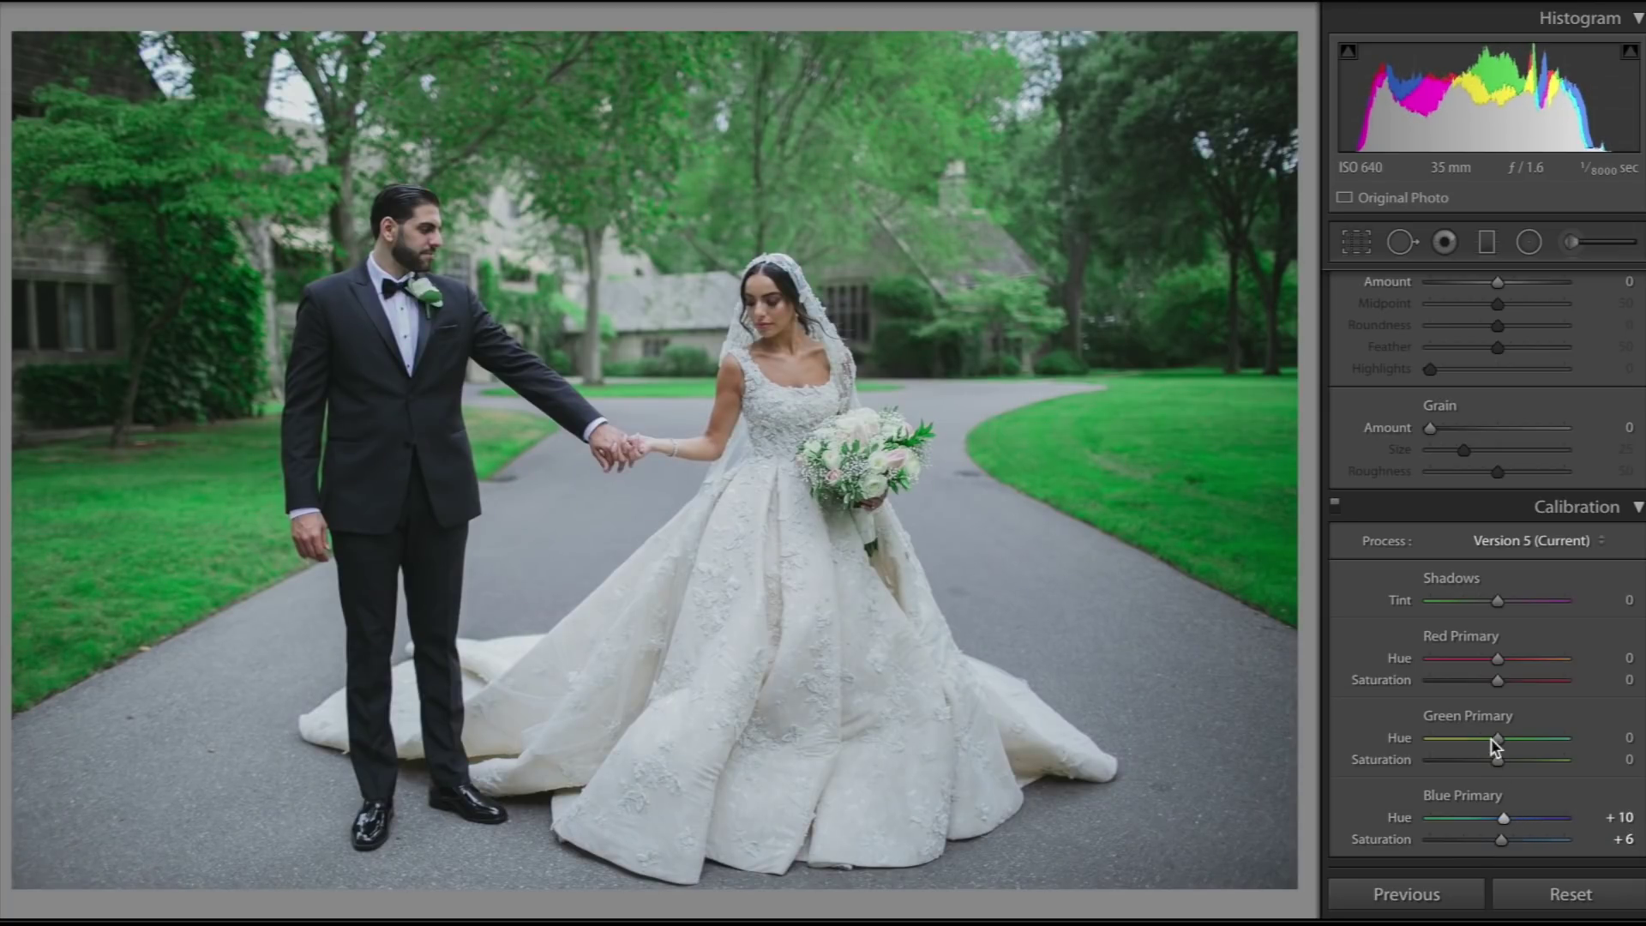
pyautogui.moveTo(1499, 738)
pyautogui.mouseDown()
pyautogui.moveTo(1550, 748)
pyautogui.moveTo(1397, 733)
pyautogui.moveTo(1536, 738)
pyautogui.moveTo(1522, 735)
pyautogui.mouseUp()
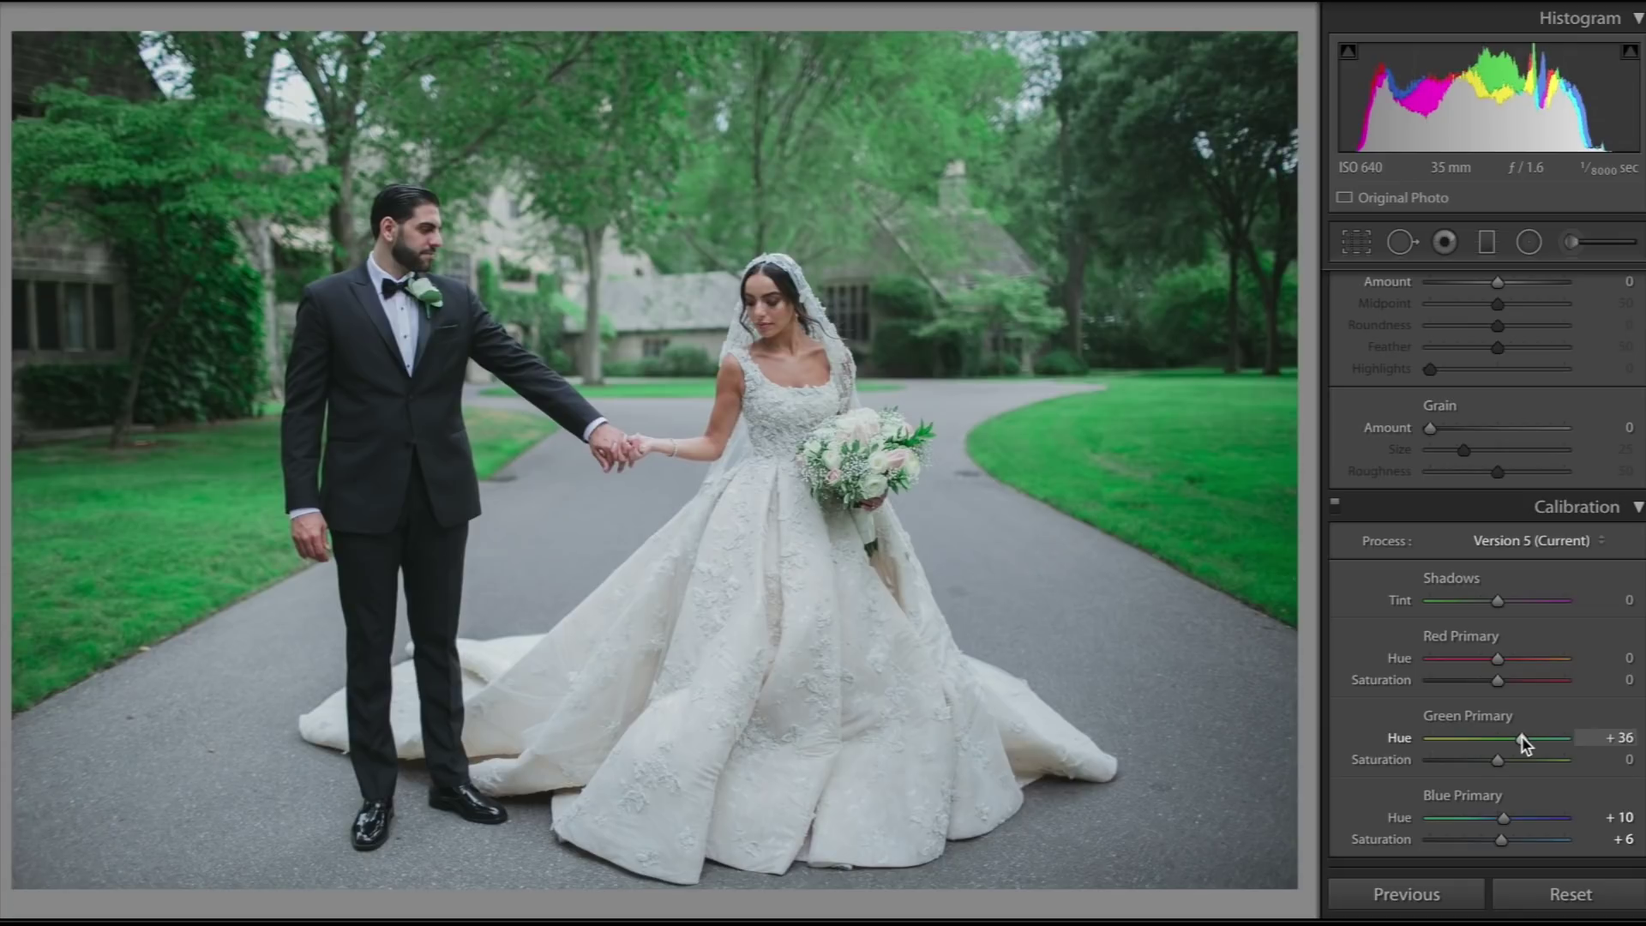
pyautogui.press('\\')
pyautogui.press('\\')
# Set Red Primary Hue to +17 and Green Primary to Hue +34, Saturation +4, and compare before and after
pyautogui.moveTo(1497, 658); pyautogui.dragTo(1501, 763)
pyautogui.hotkey('ctrl', 'z')
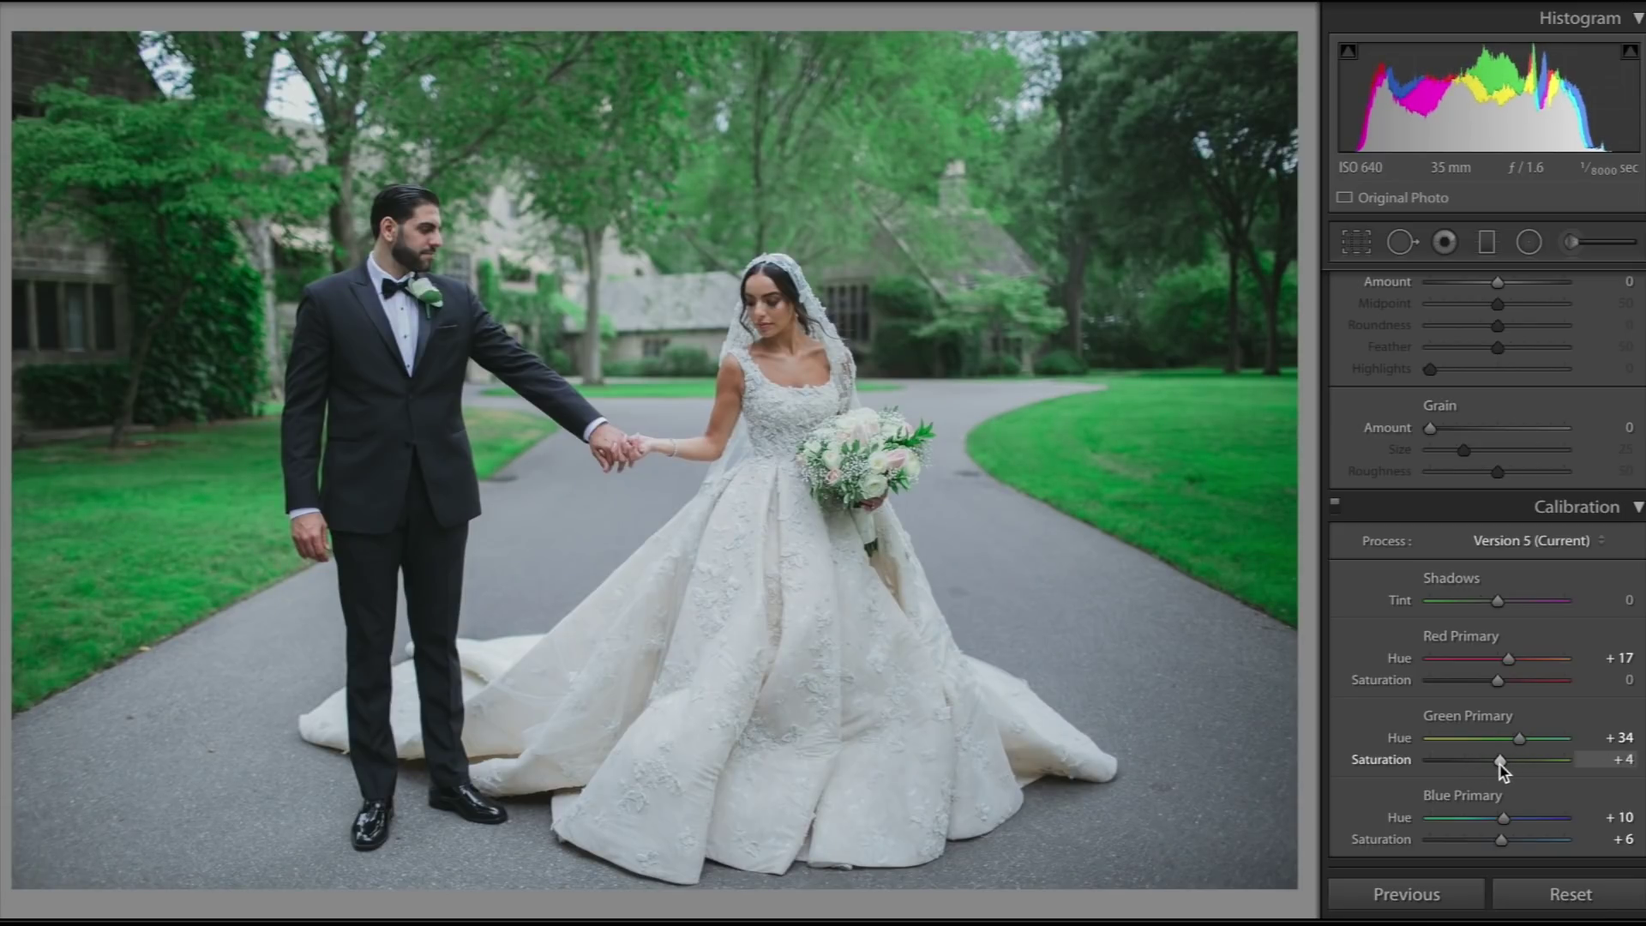
pyautogui.press('\\')
pyautogui.press('\\')
# Try a Blue Primary Hue of +36, undo it, and compare the edit with the original photo
pyautogui.moveTo(1505, 819)
pyautogui.mouseDown()
pyautogui.moveTo(1561, 818)
pyautogui.moveTo(1440, 819)
pyautogui.moveTo(1523, 820)
pyautogui.mouseUp()
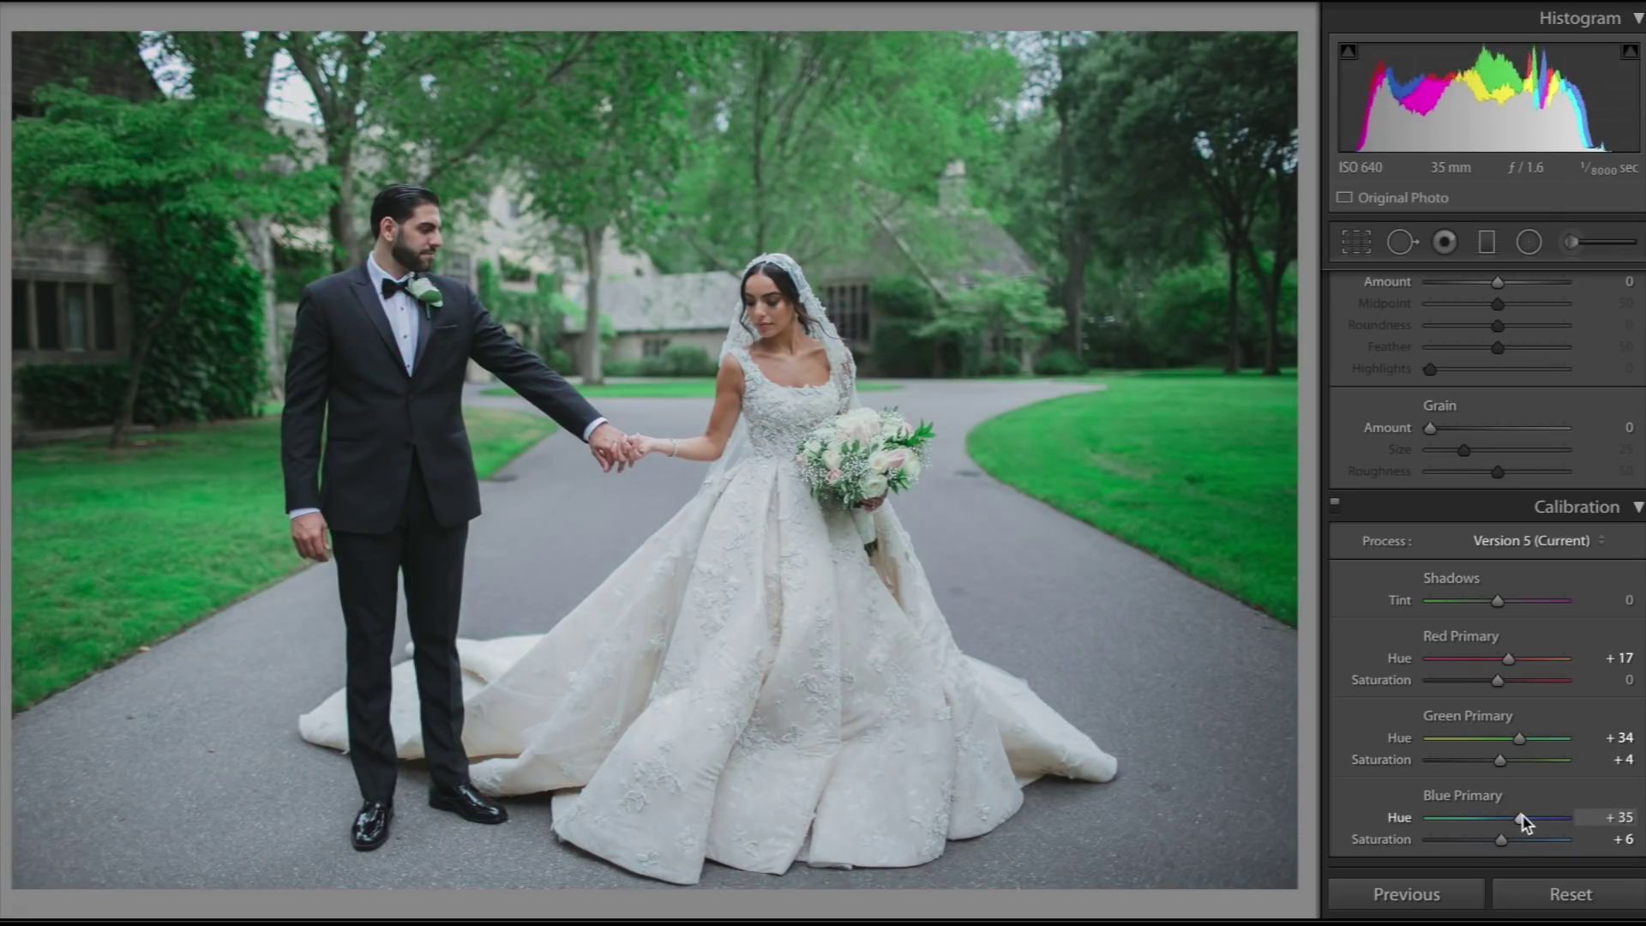
pyautogui.hotkey('ctrl', 'z')
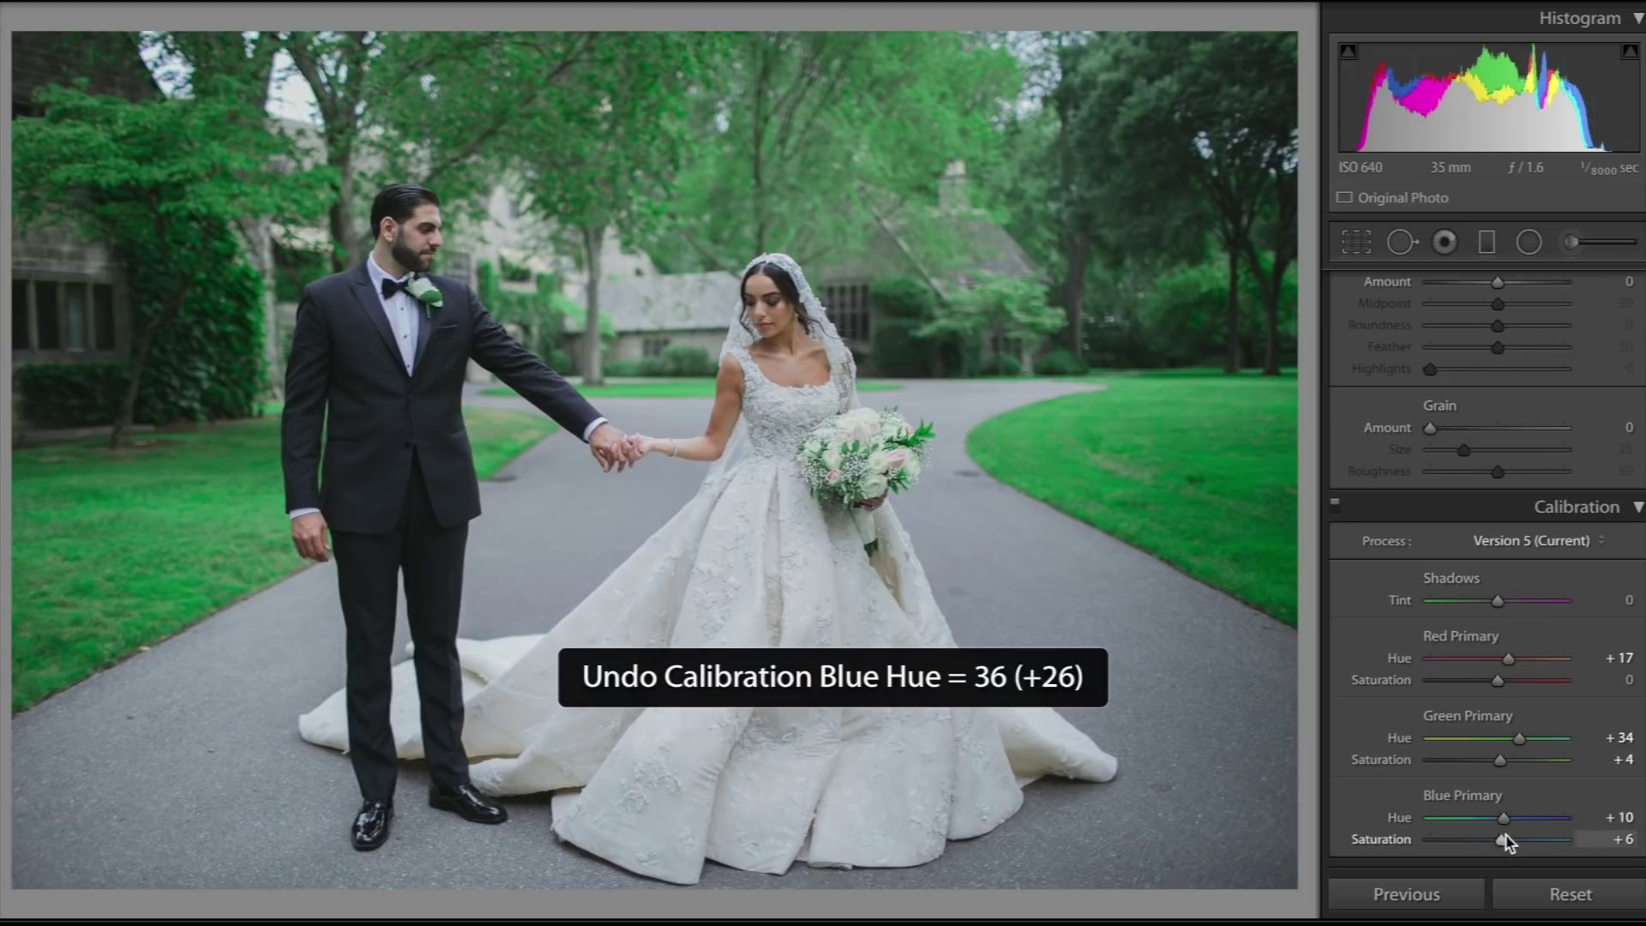
pyautogui.press('\\')
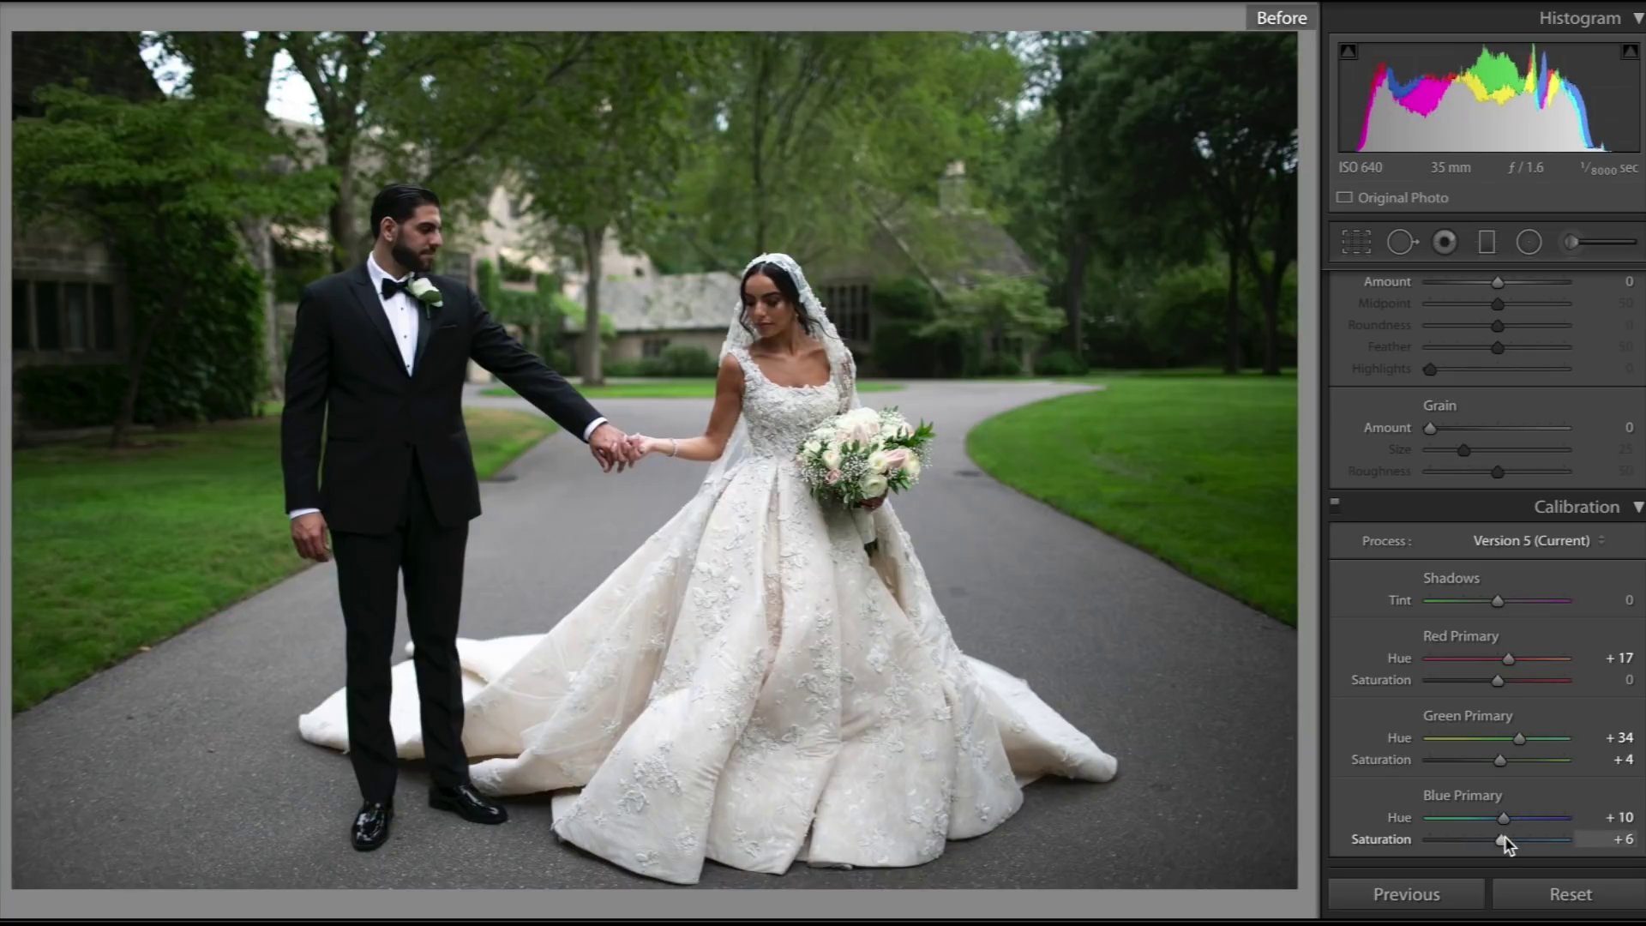
pyautogui.press('\\')
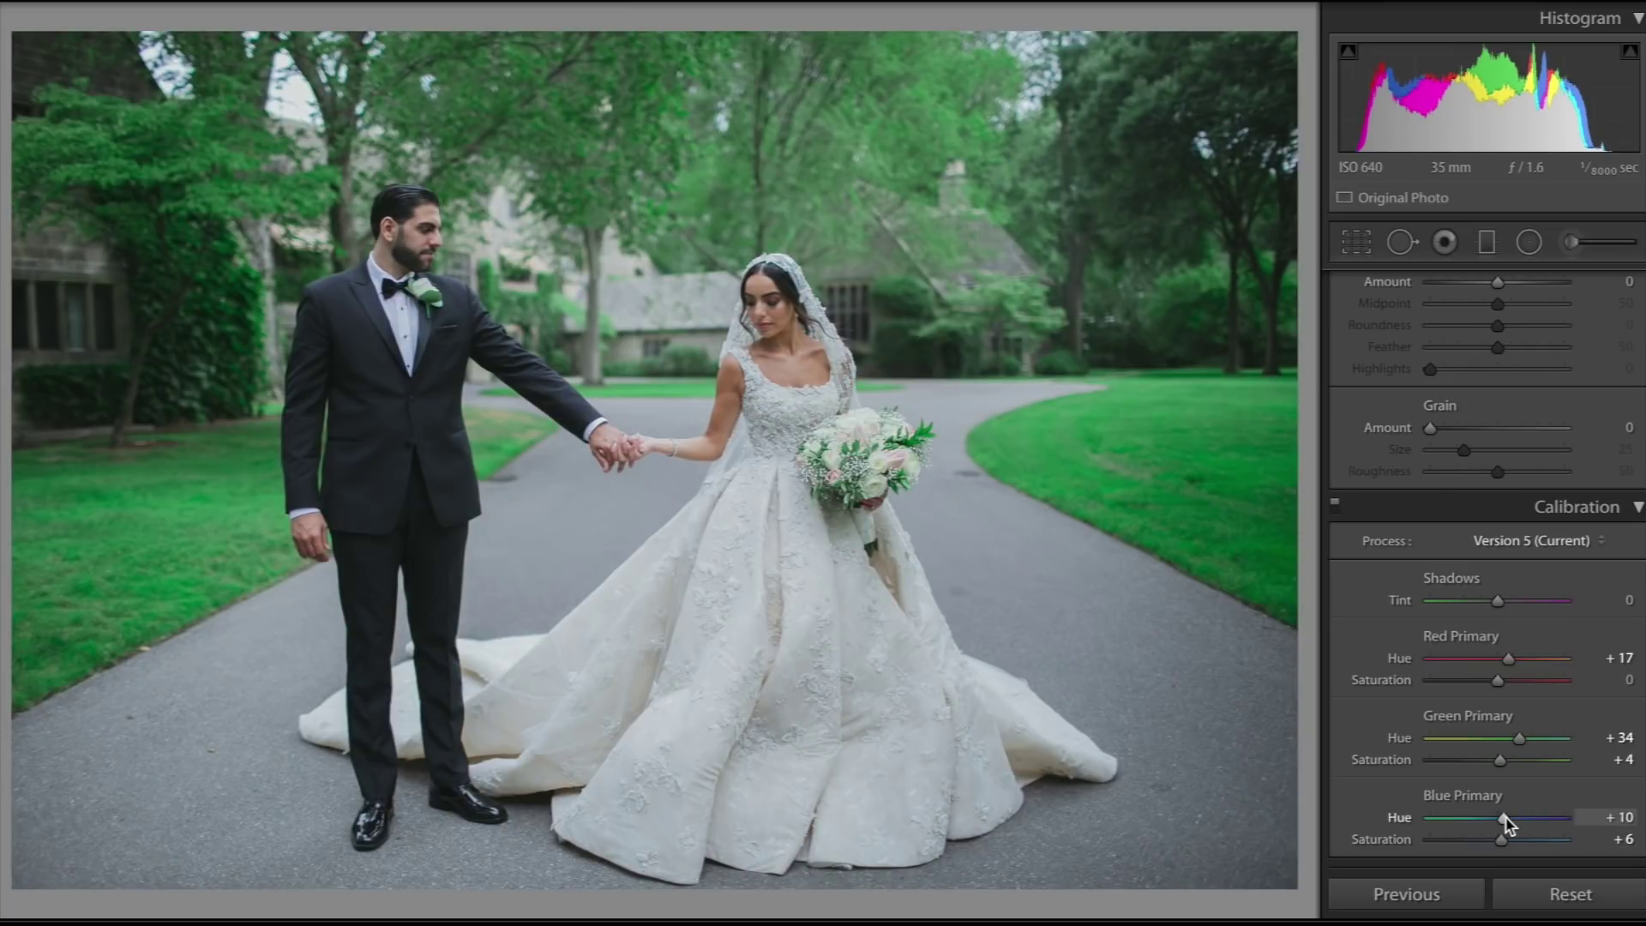
pyautogui.scroll(2, 1507, 825)
pyautogui.scroll(-2, 1506, 824)
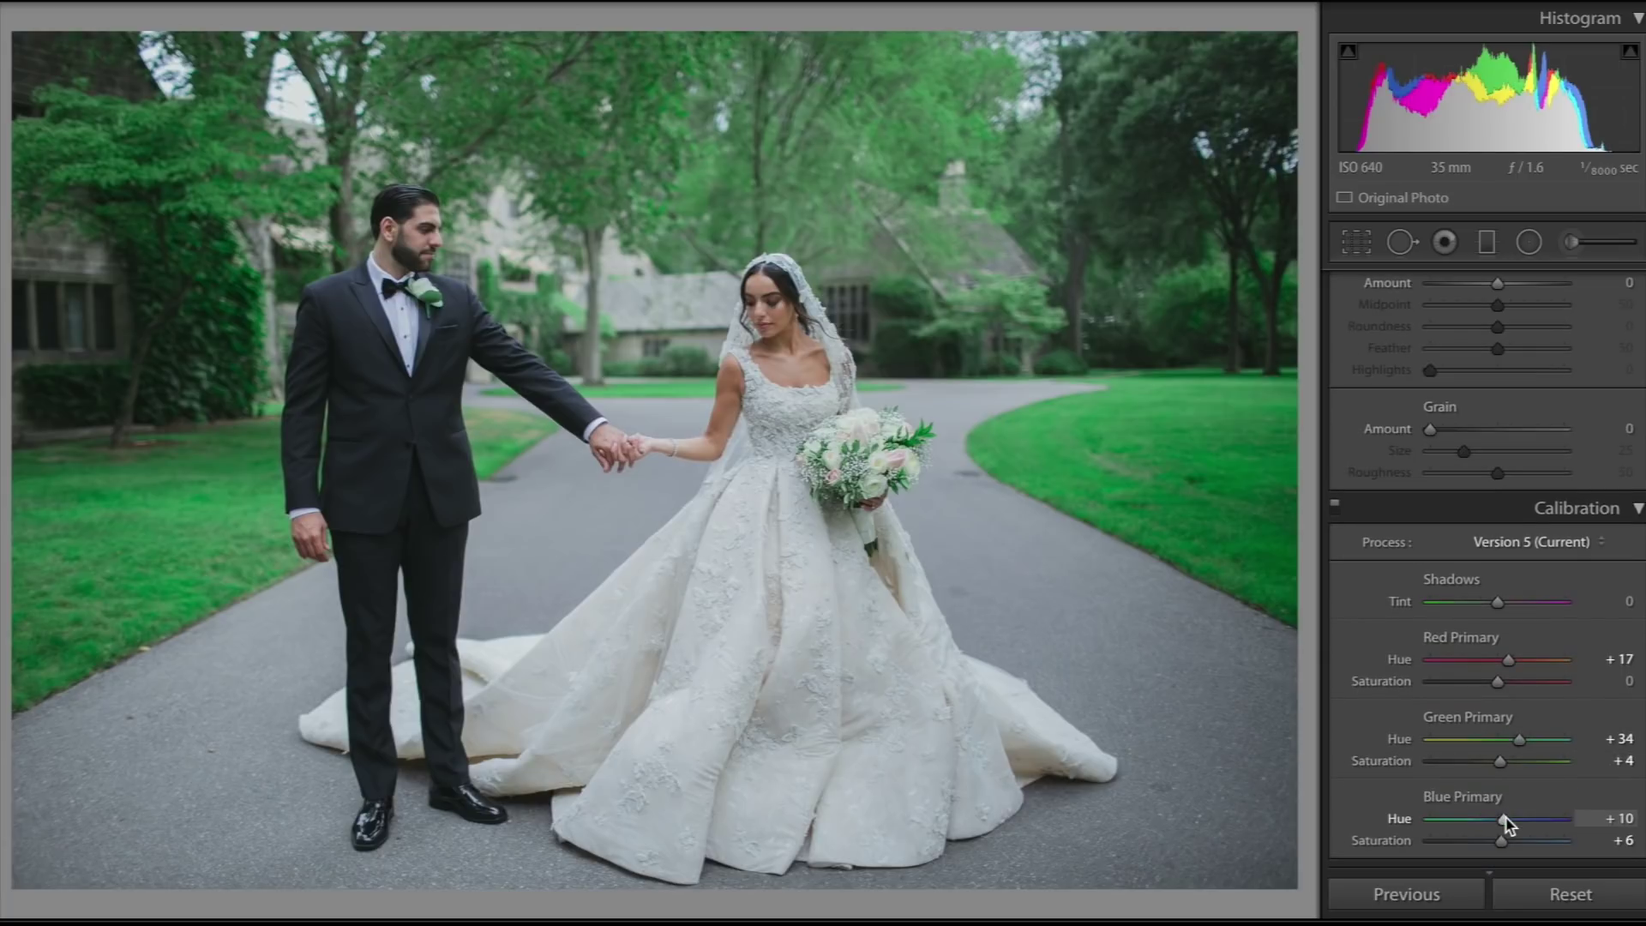
pyautogui.press('\\')
pyautogui.press('\\')
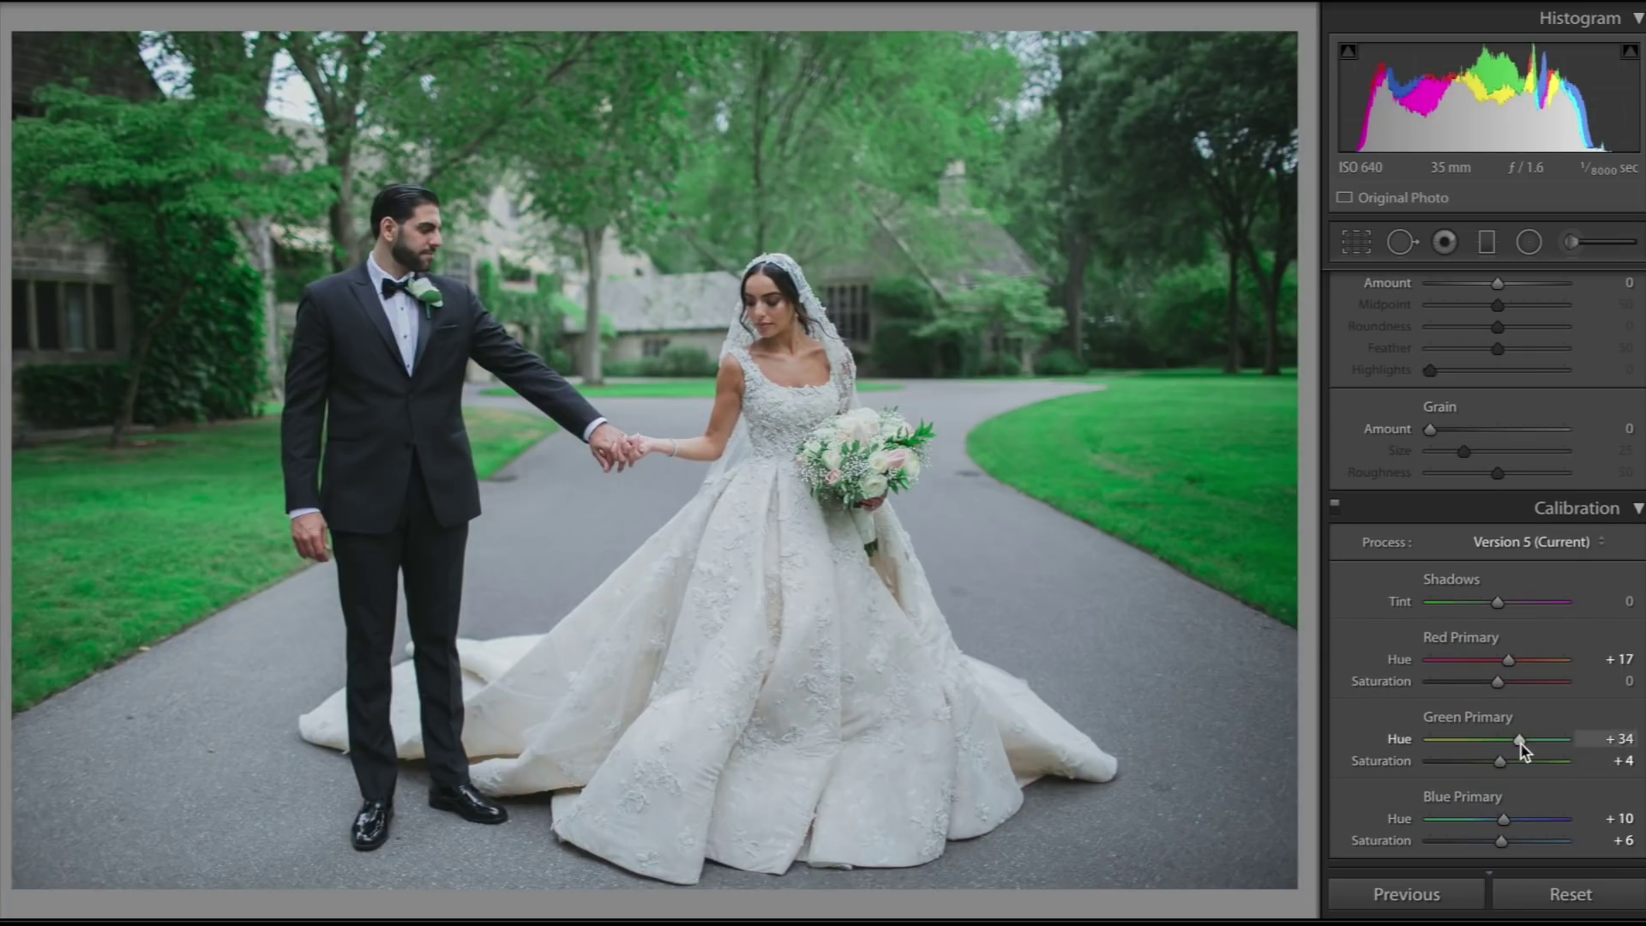
# Test Green Primary Hue values on a close view and against the original photo, and settle on +22
pyautogui.moveTo(1524, 749)
pyautogui.mouseDown()
pyautogui.moveTo(1401, 735)
pyautogui.moveTo(1529, 735)
pyautogui.mouseUp()
pyautogui.click(842, 257)
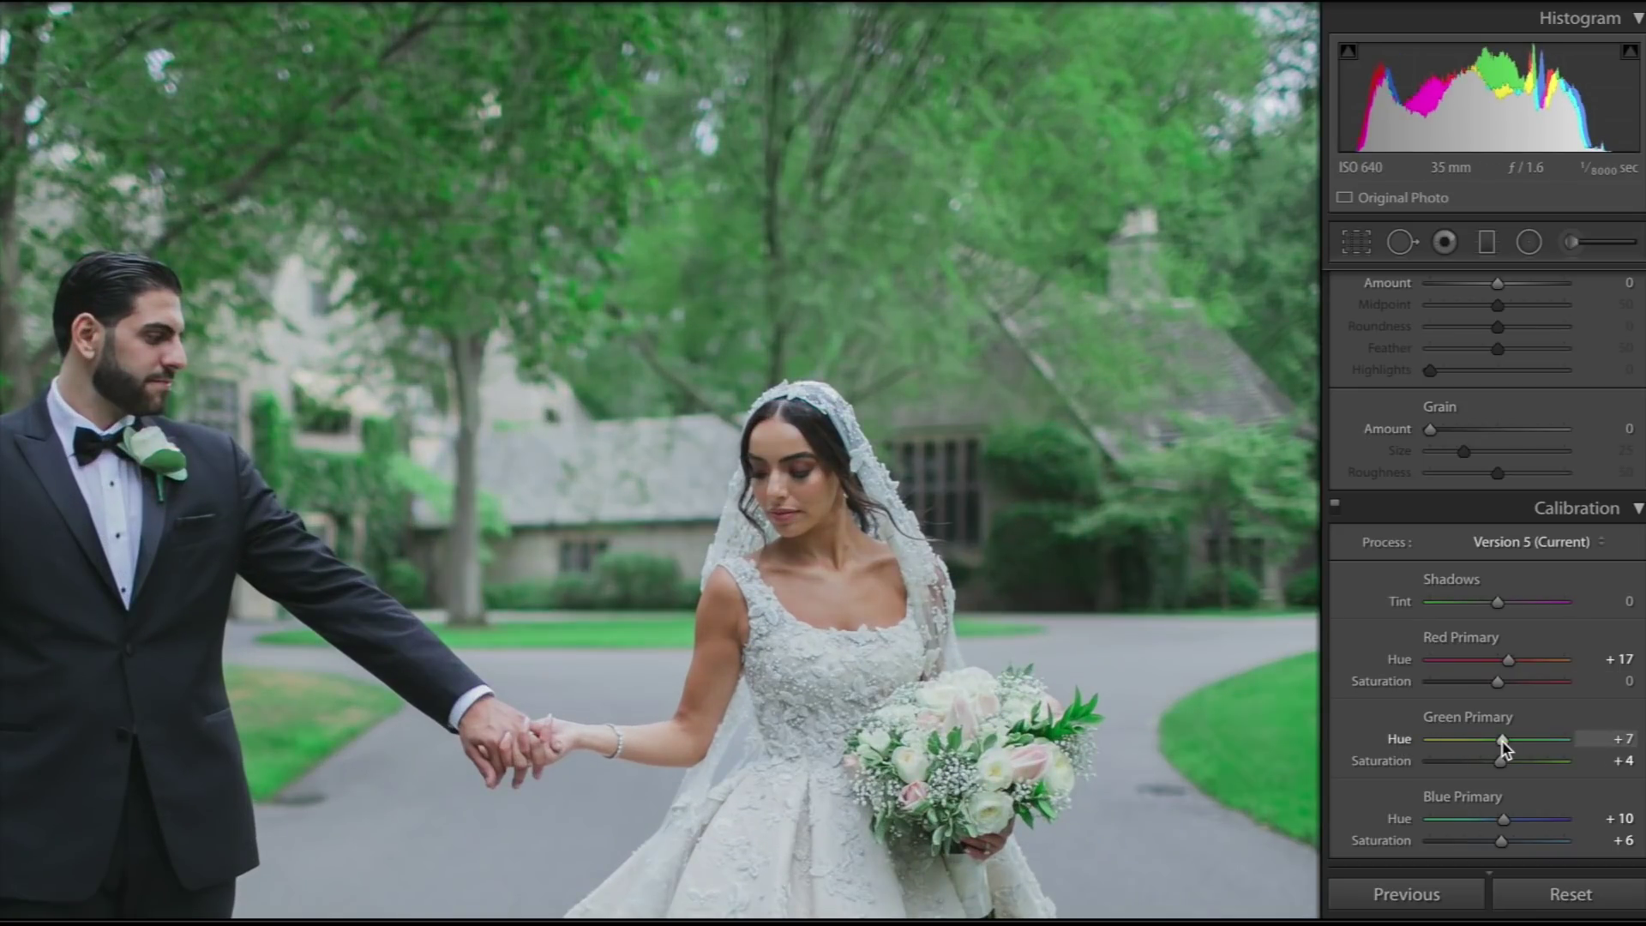
pyautogui.moveTo(1501, 739); pyautogui.dragTo(1542, 751)
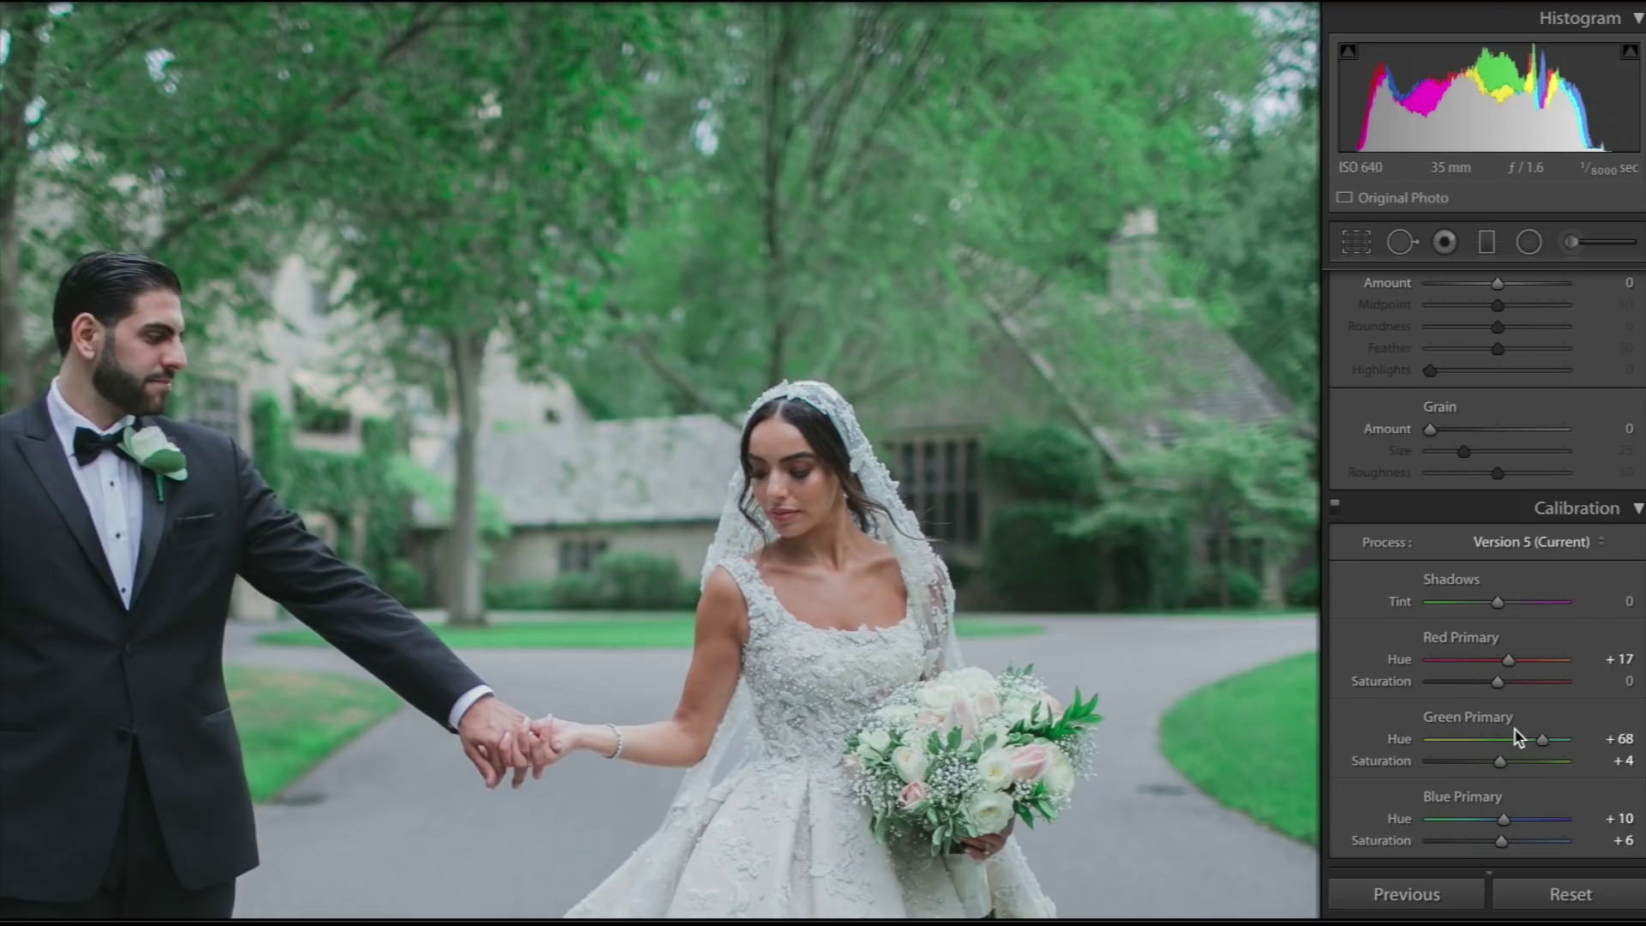
pyautogui.click(819, 287)
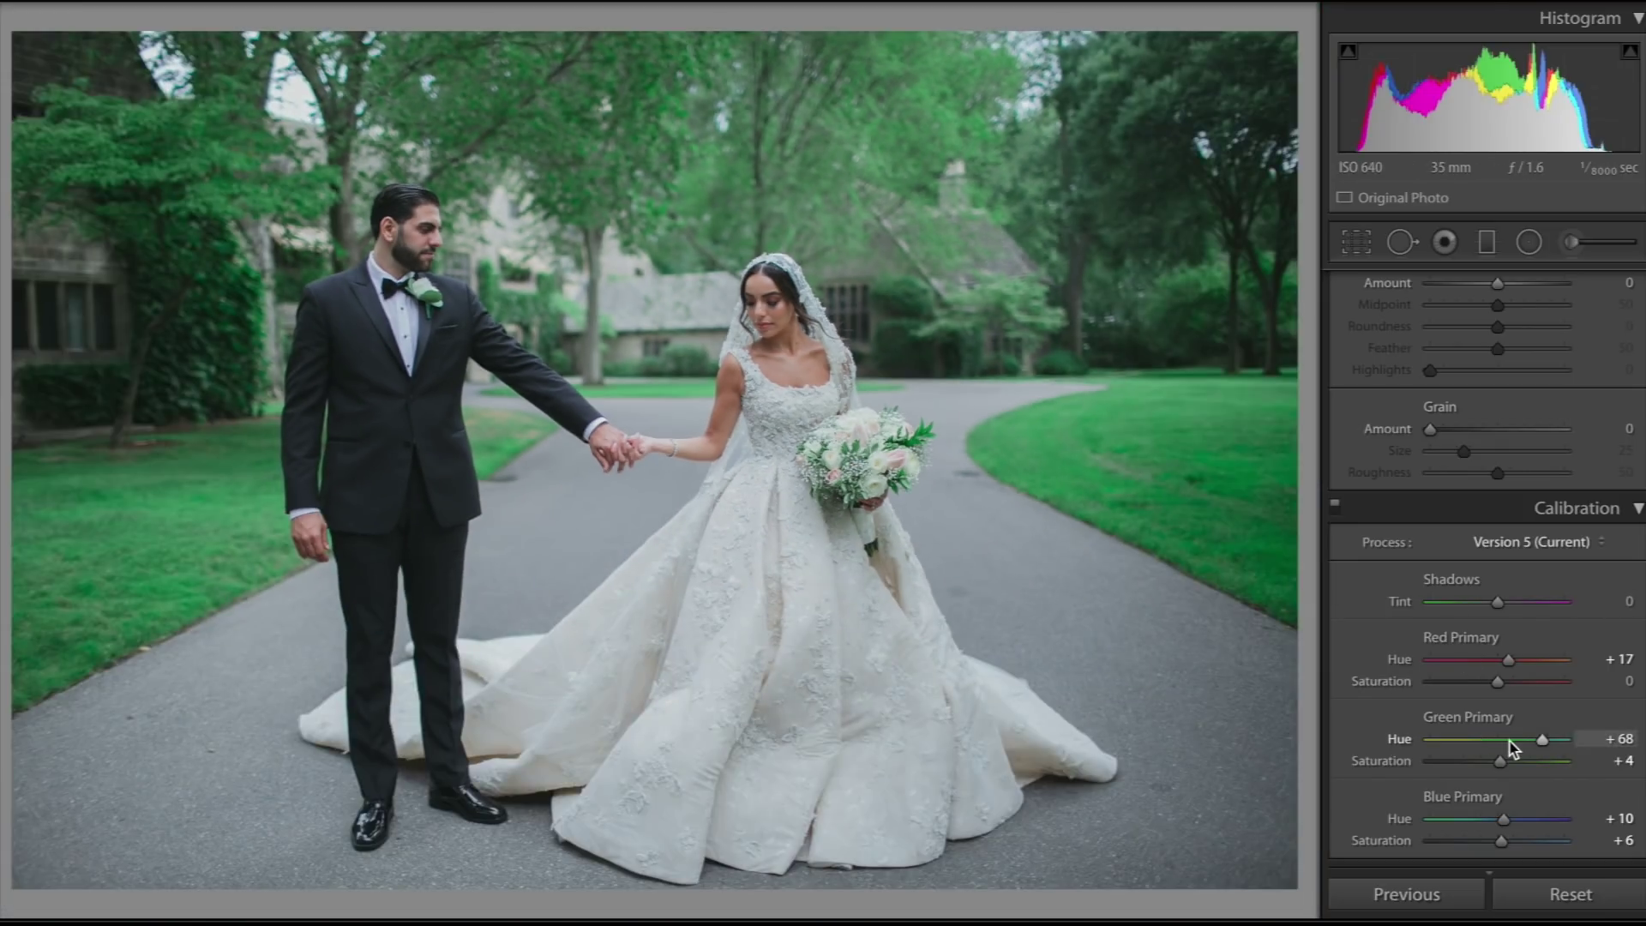
pyautogui.press('\\')
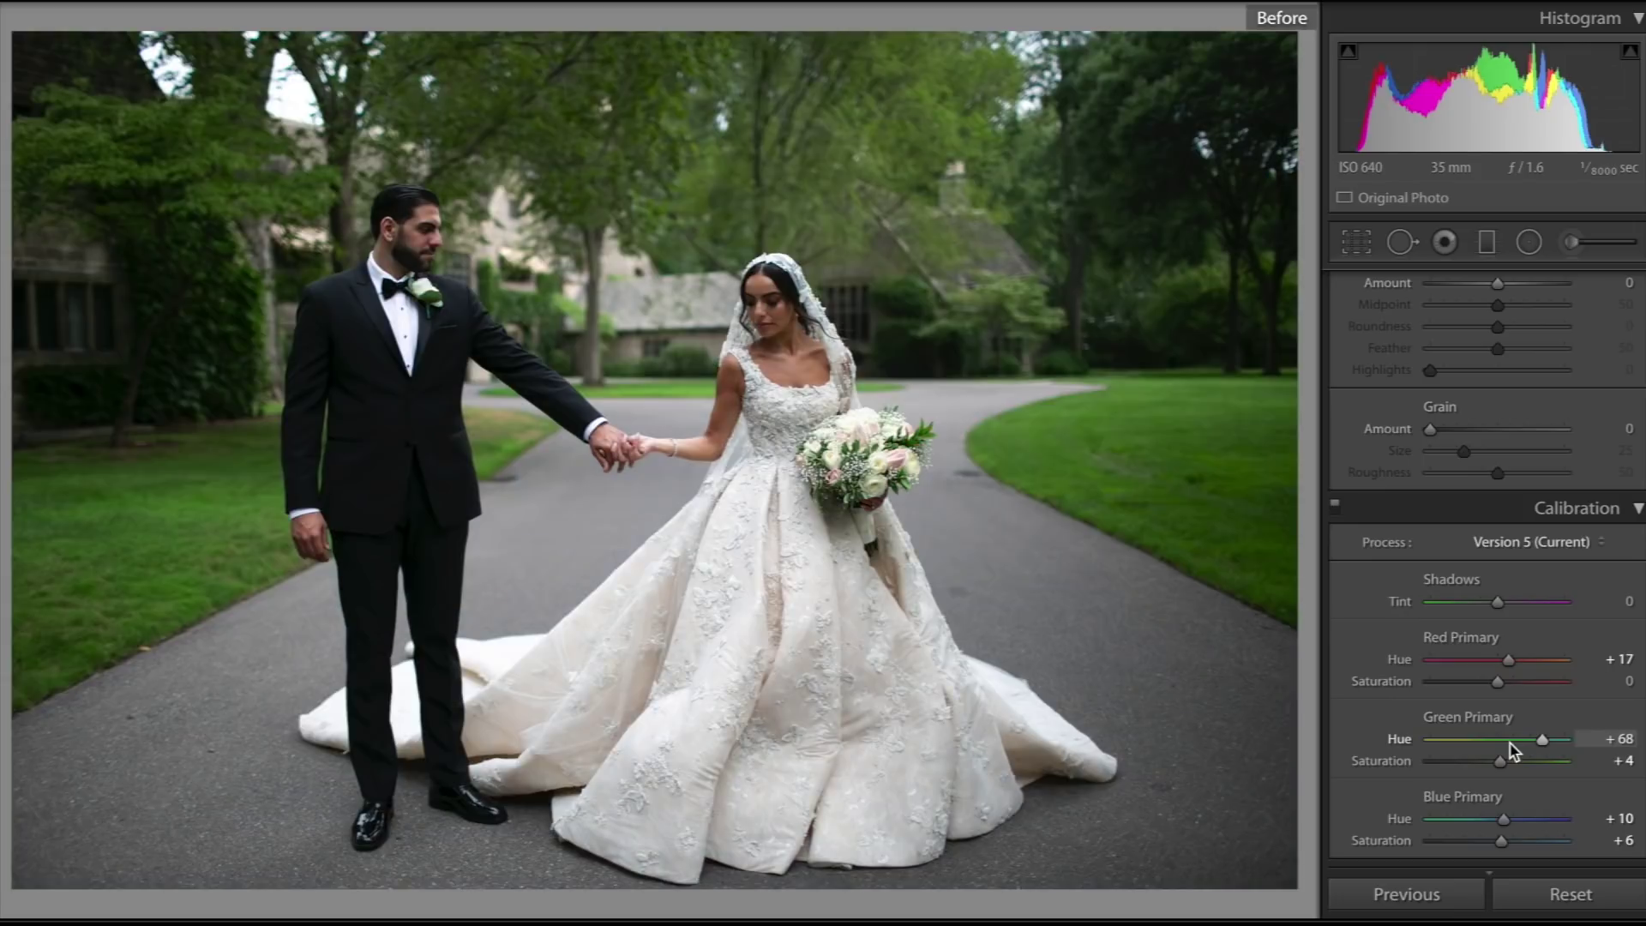
pyautogui.press('\\')
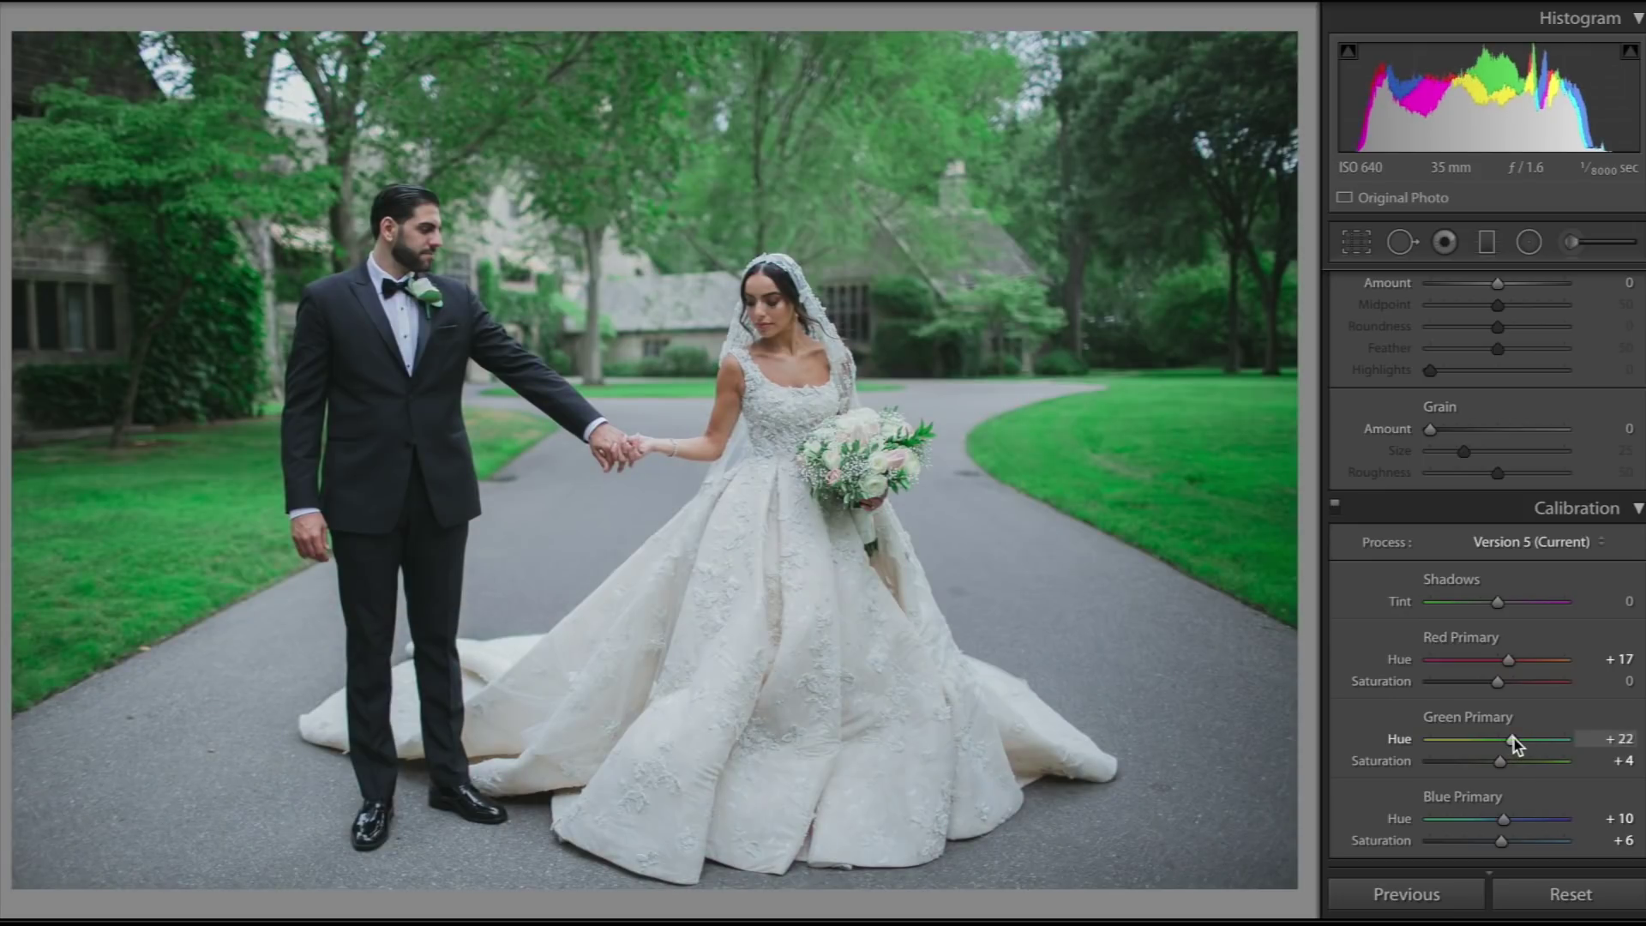
# Adjust the yellow color range to Hue +11 and Saturation +8, checking the couple in a close view
pyautogui.scroll(10, 1518, 744)
pyautogui.scroll(10, 1518, 744)
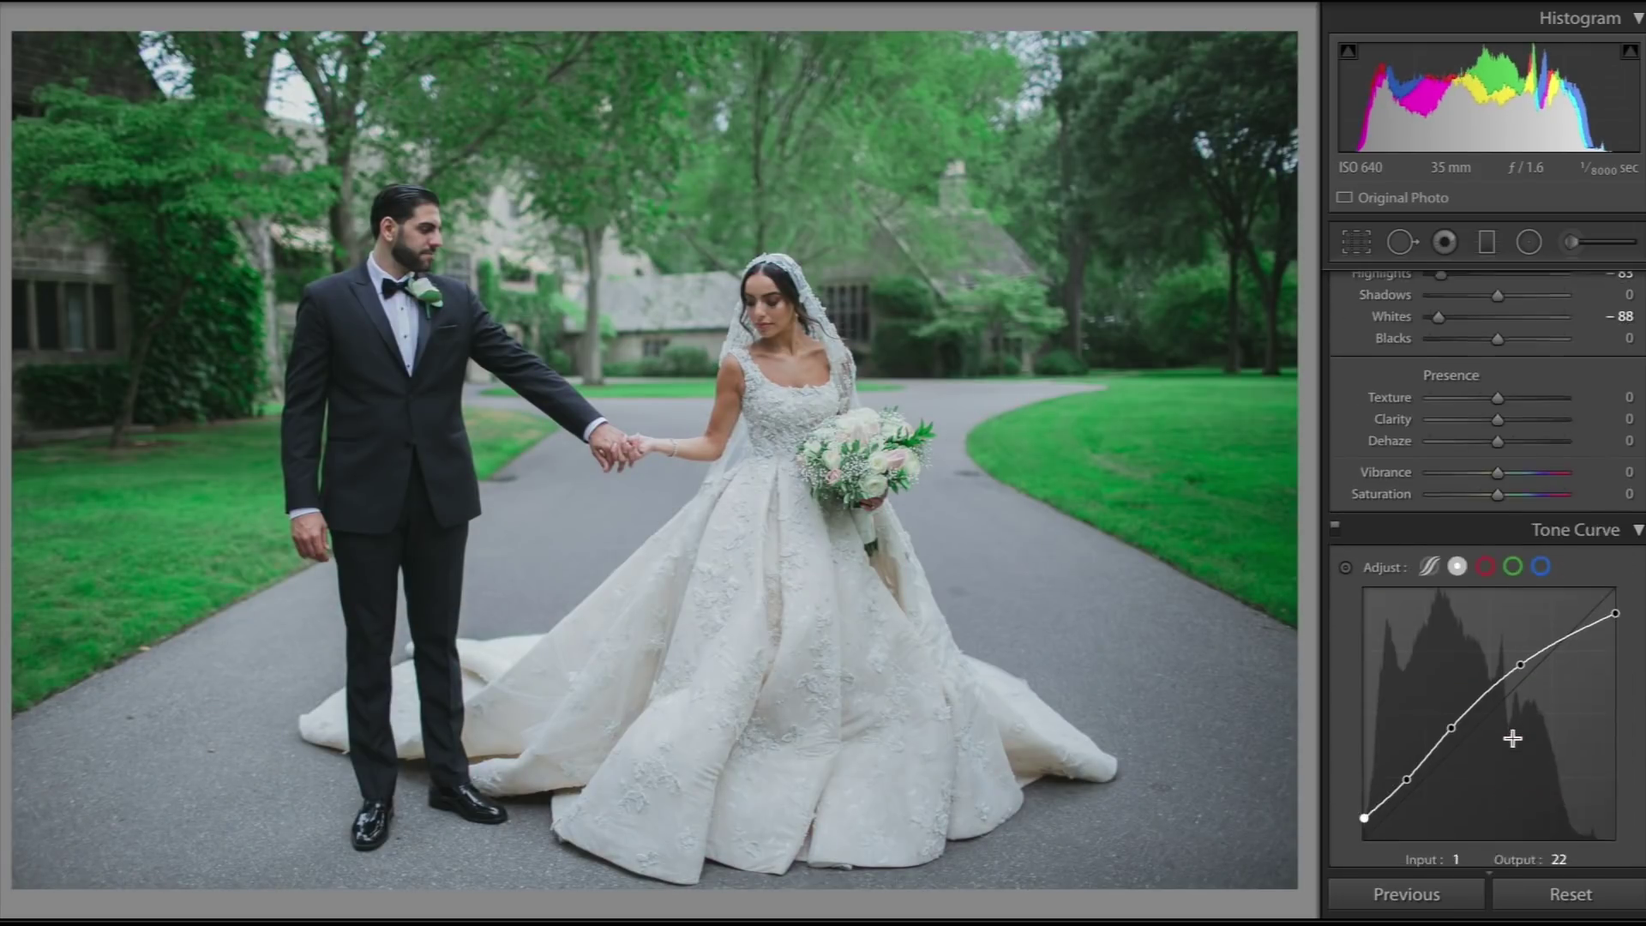
pyautogui.scroll(-3, 1513, 741)
pyautogui.scroll(-1, 1516, 744)
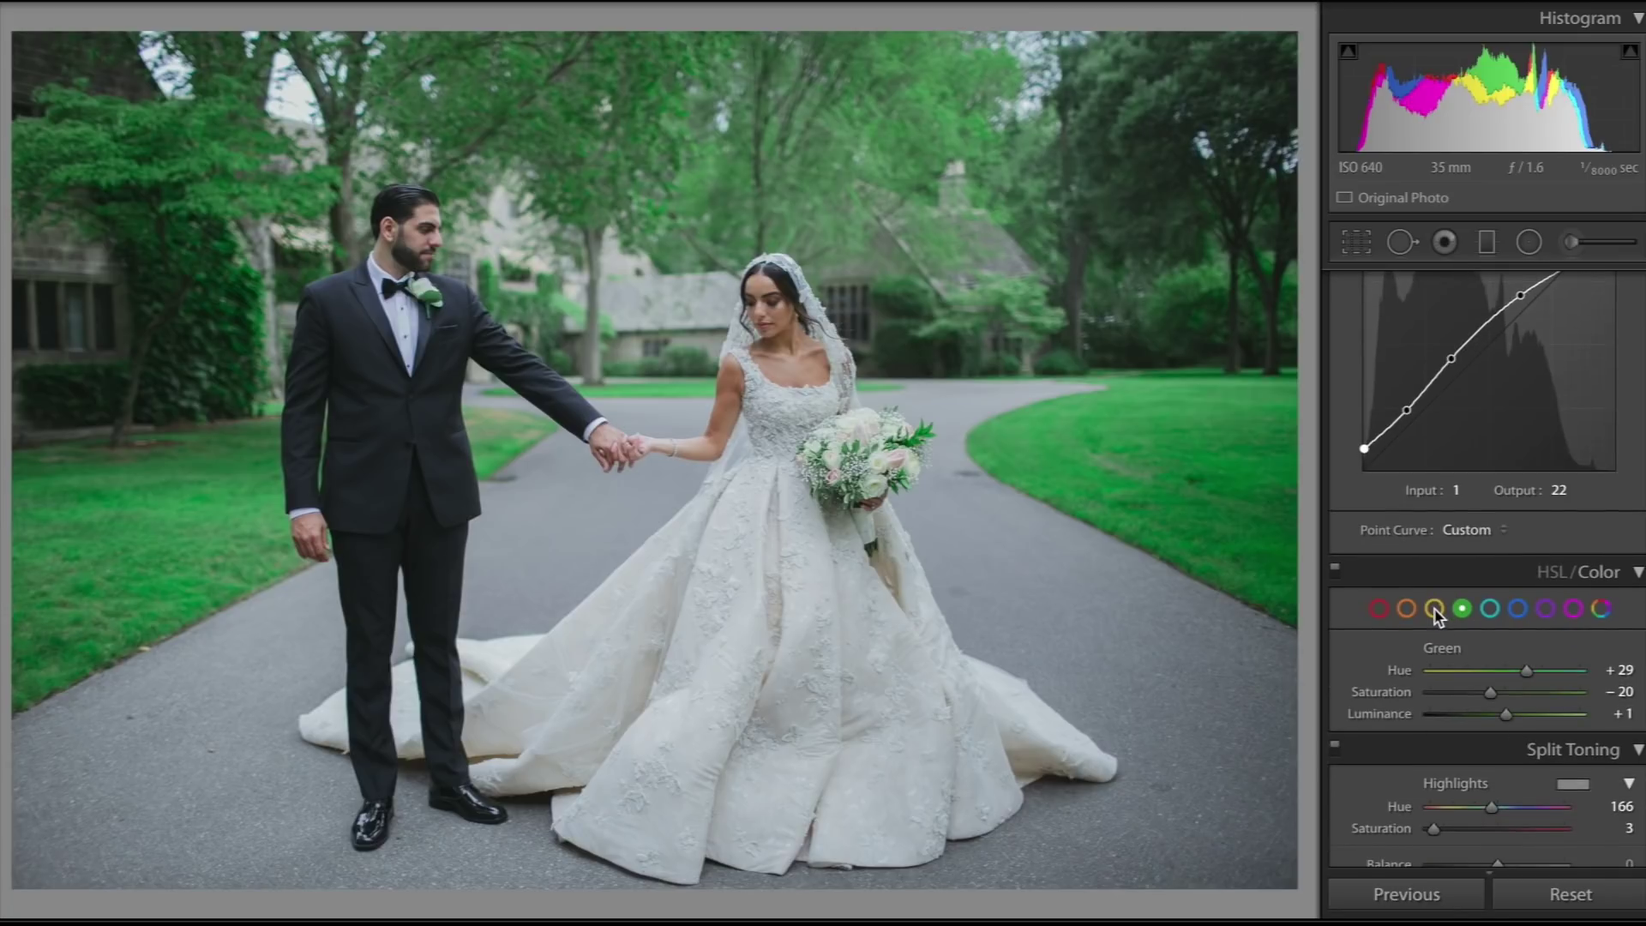
pyautogui.click(1436, 610)
pyautogui.scroll(-3, 1518, 599)
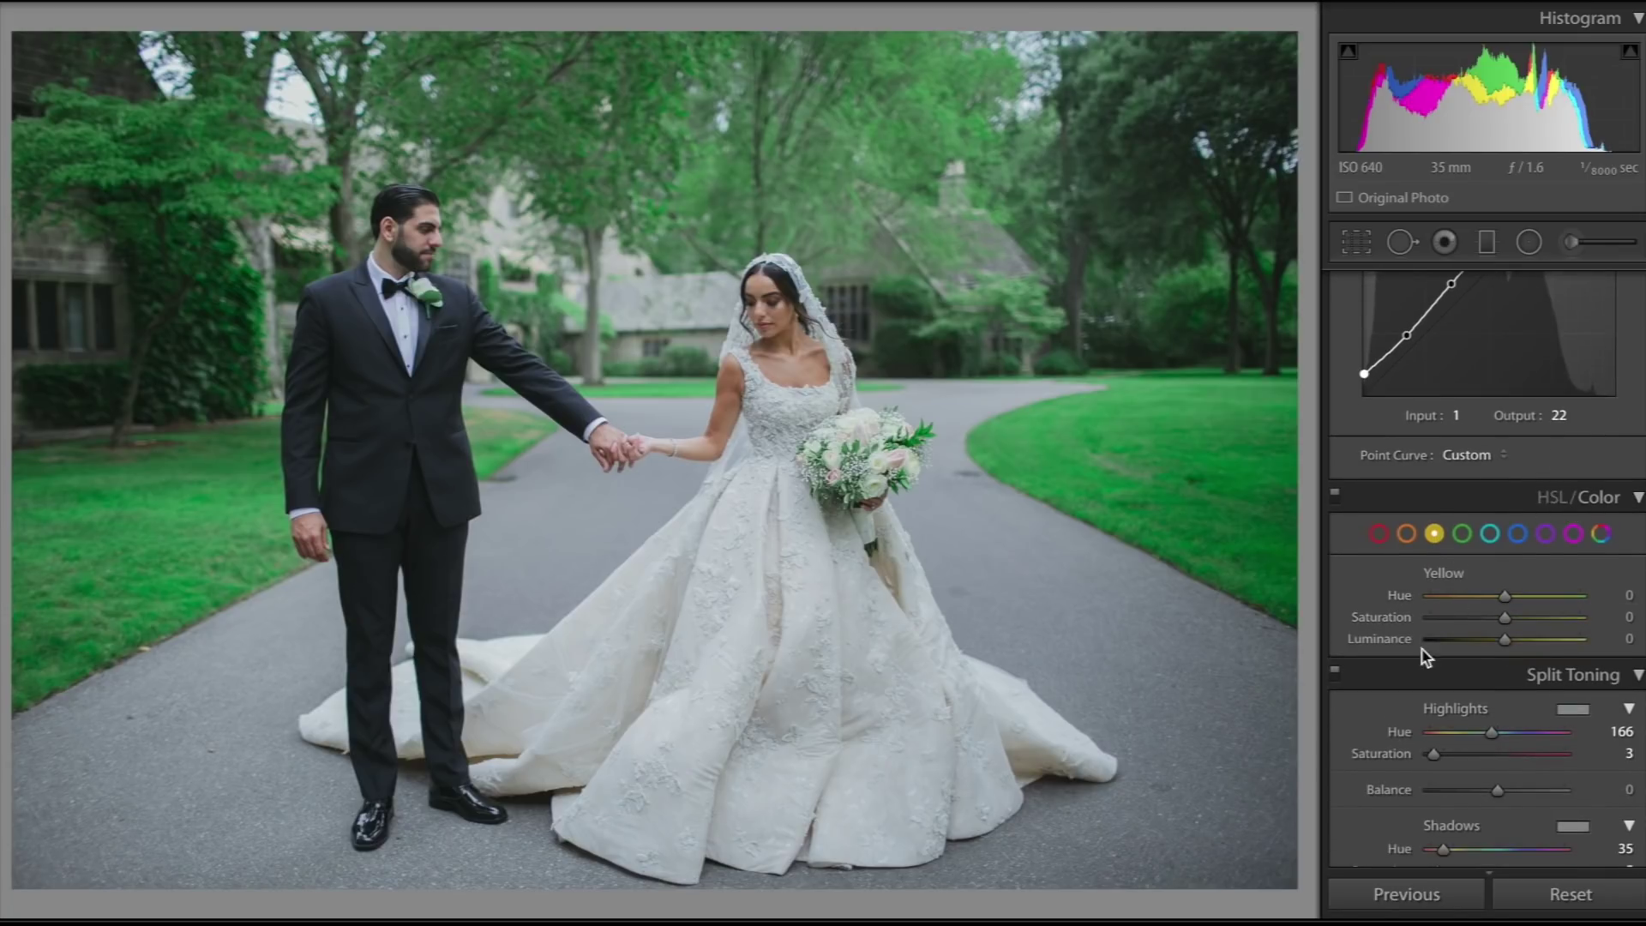
pyautogui.moveTo(1505, 596); pyautogui.dragTo(1638, 628)
pyautogui.hotkey('ctrl', '=')
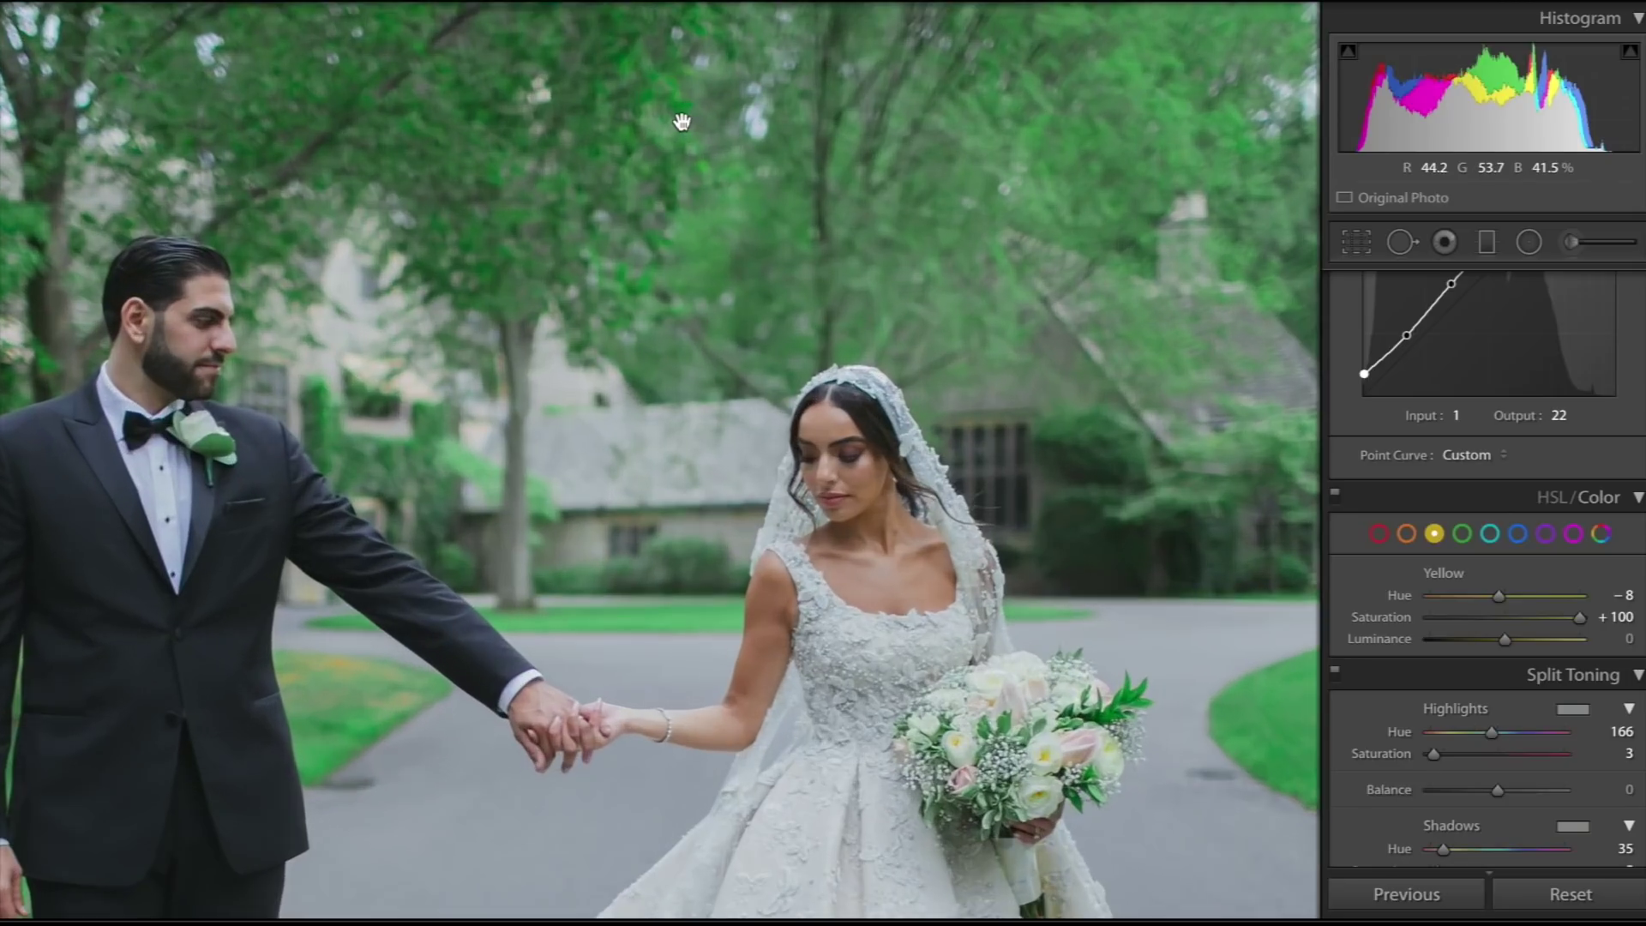
pyautogui.moveTo(1476, 595); pyautogui.dragTo(1403, 595)
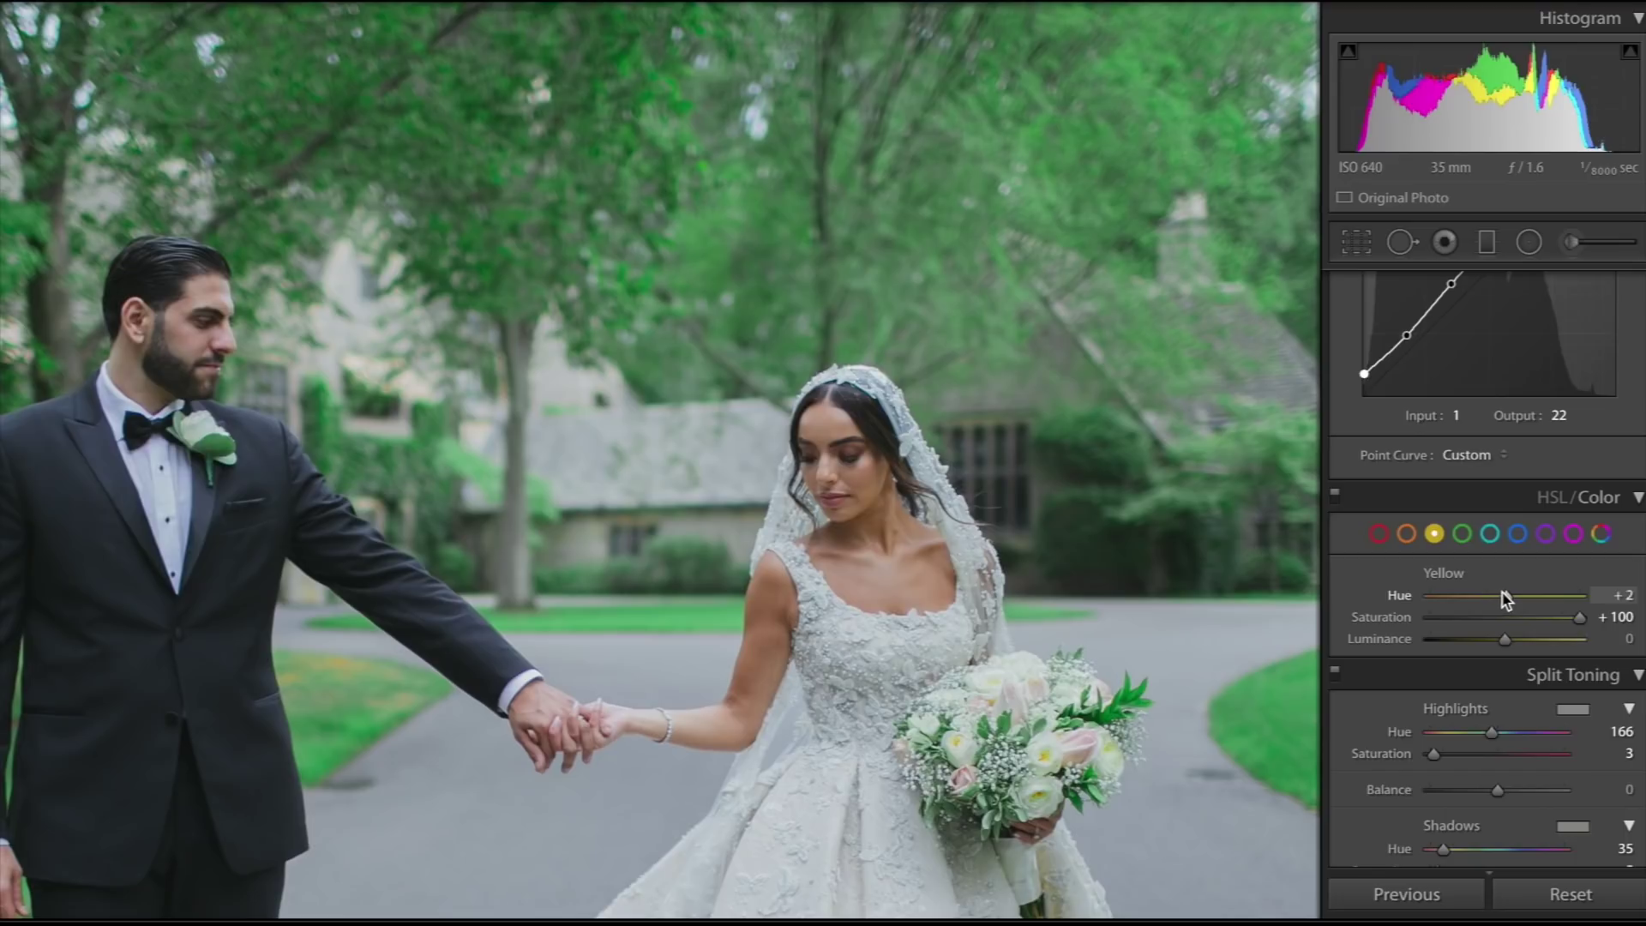
pyautogui.moveTo(1499, 593); pyautogui.dragTo(1513, 596)
pyautogui.click(1512, 619)
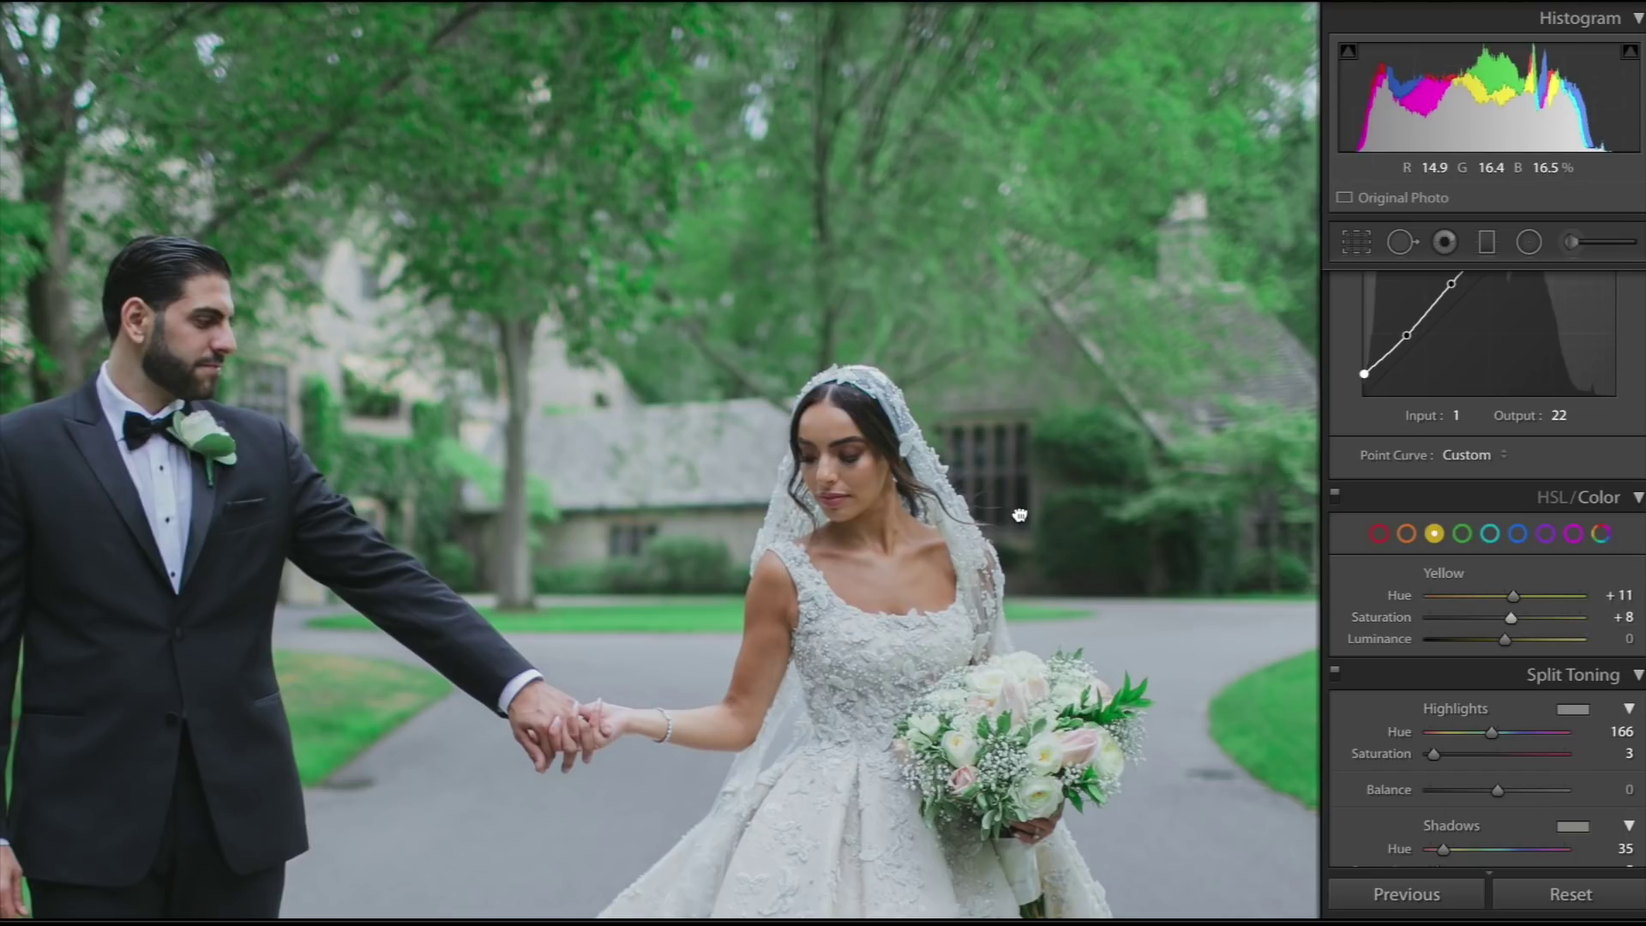
pyautogui.hotkey('ctrl', '-')
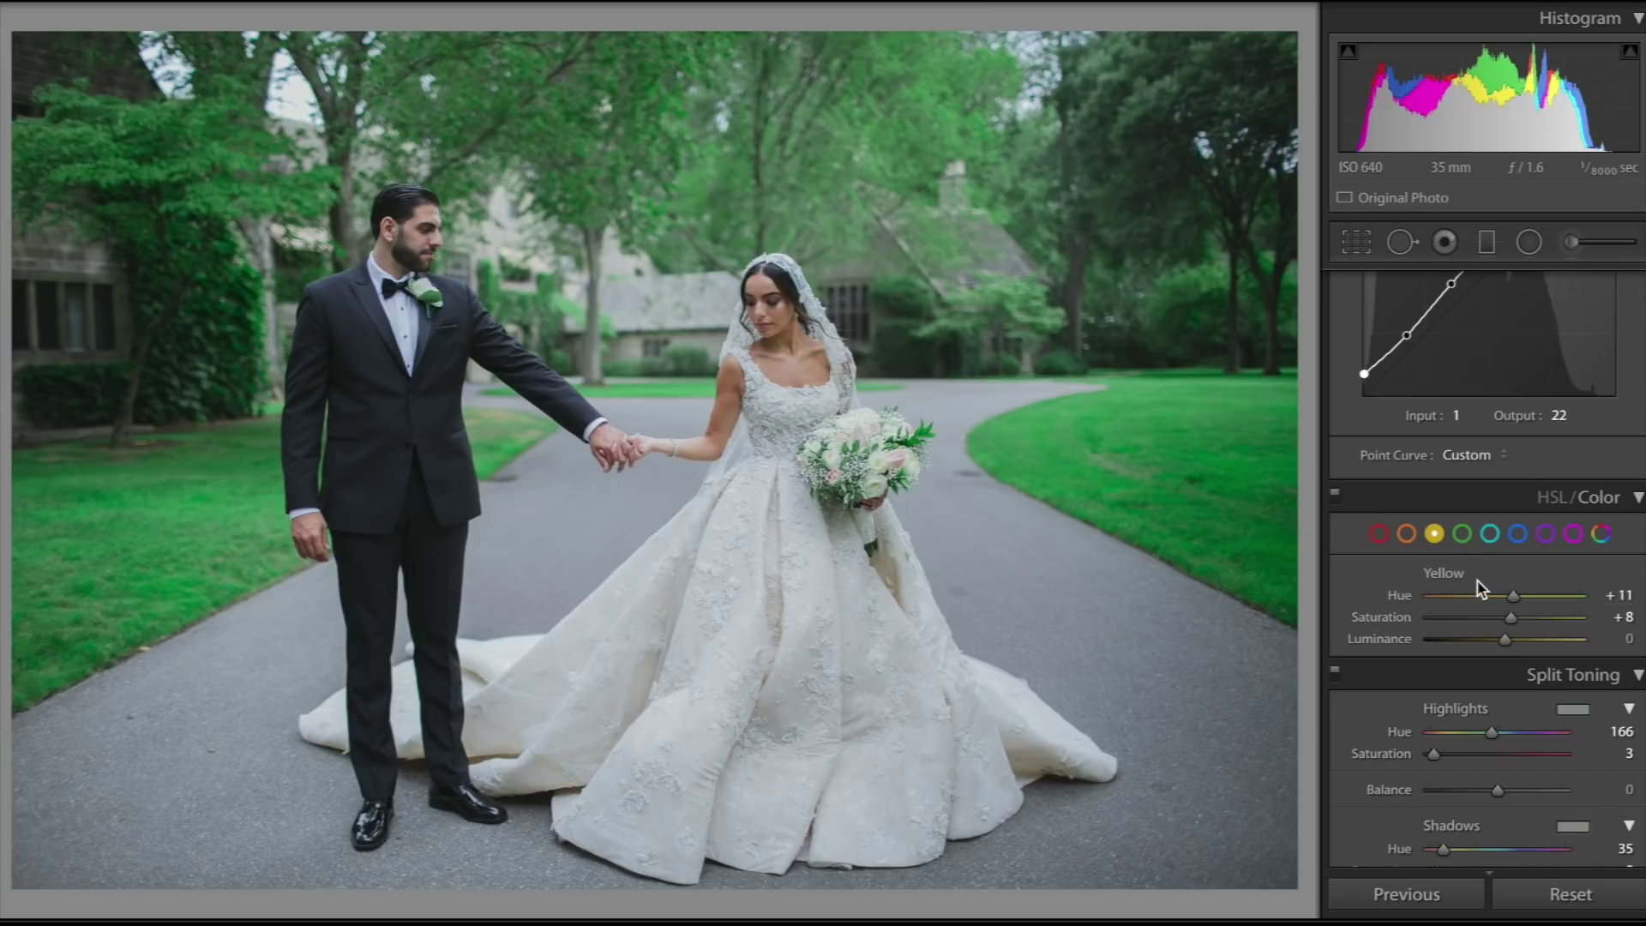
# Reshape the tone curve by lifting the midtones, with the upper point at 157/180 and the black point at 9/23
pyautogui.click(1463, 533)
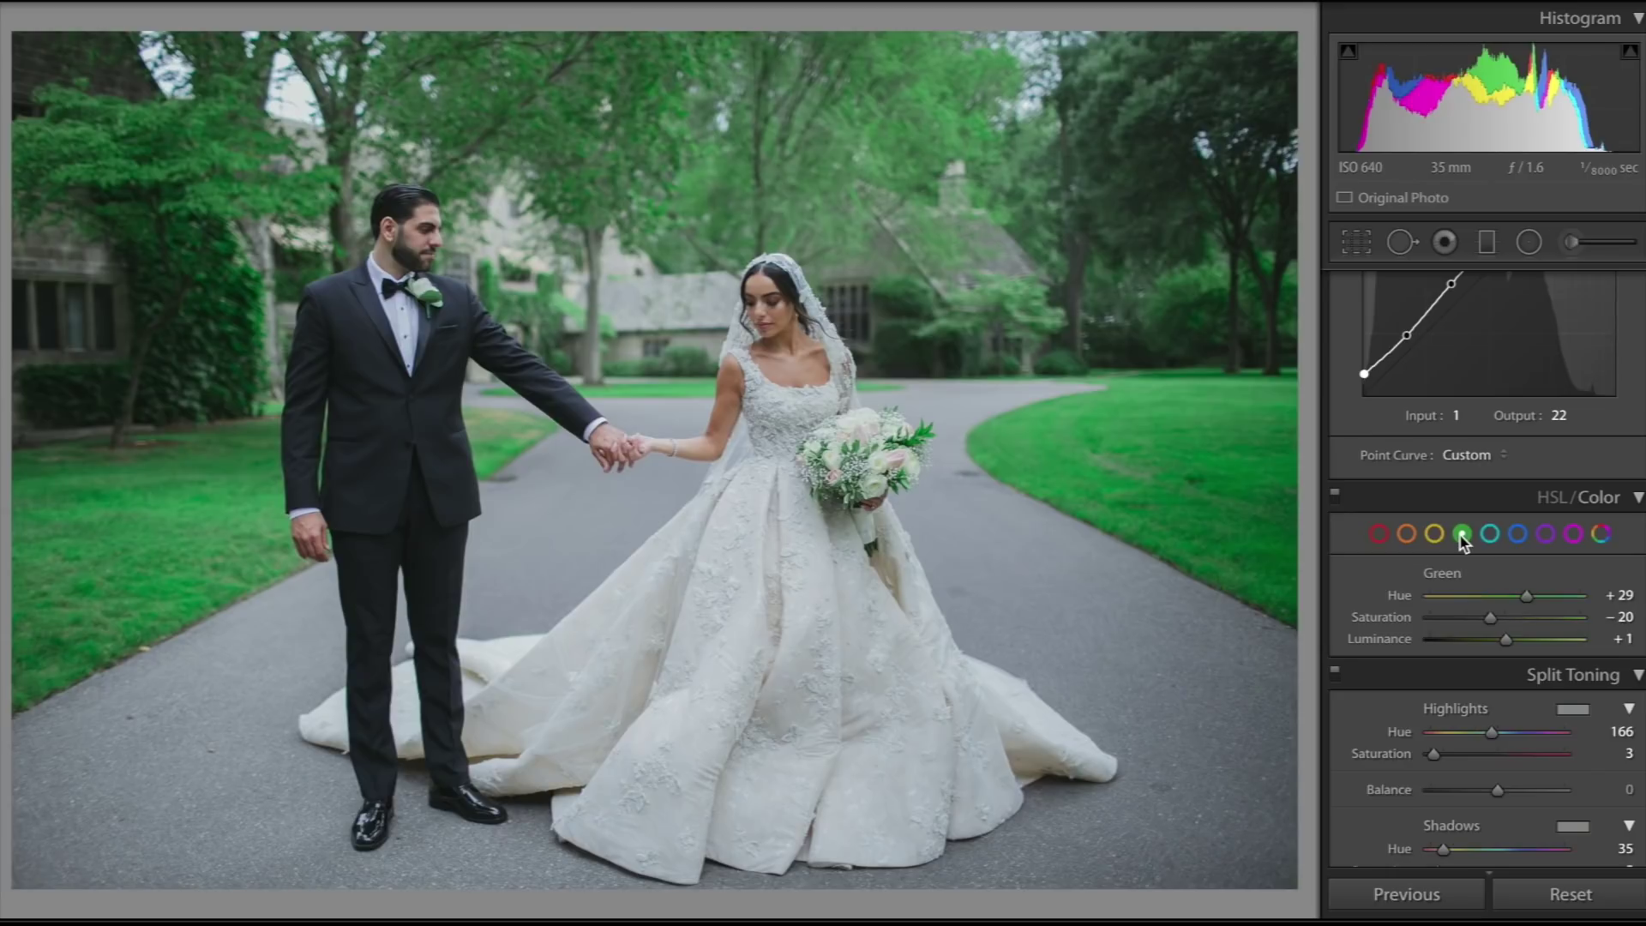
pyautogui.hotkey('ctrl', 'z')
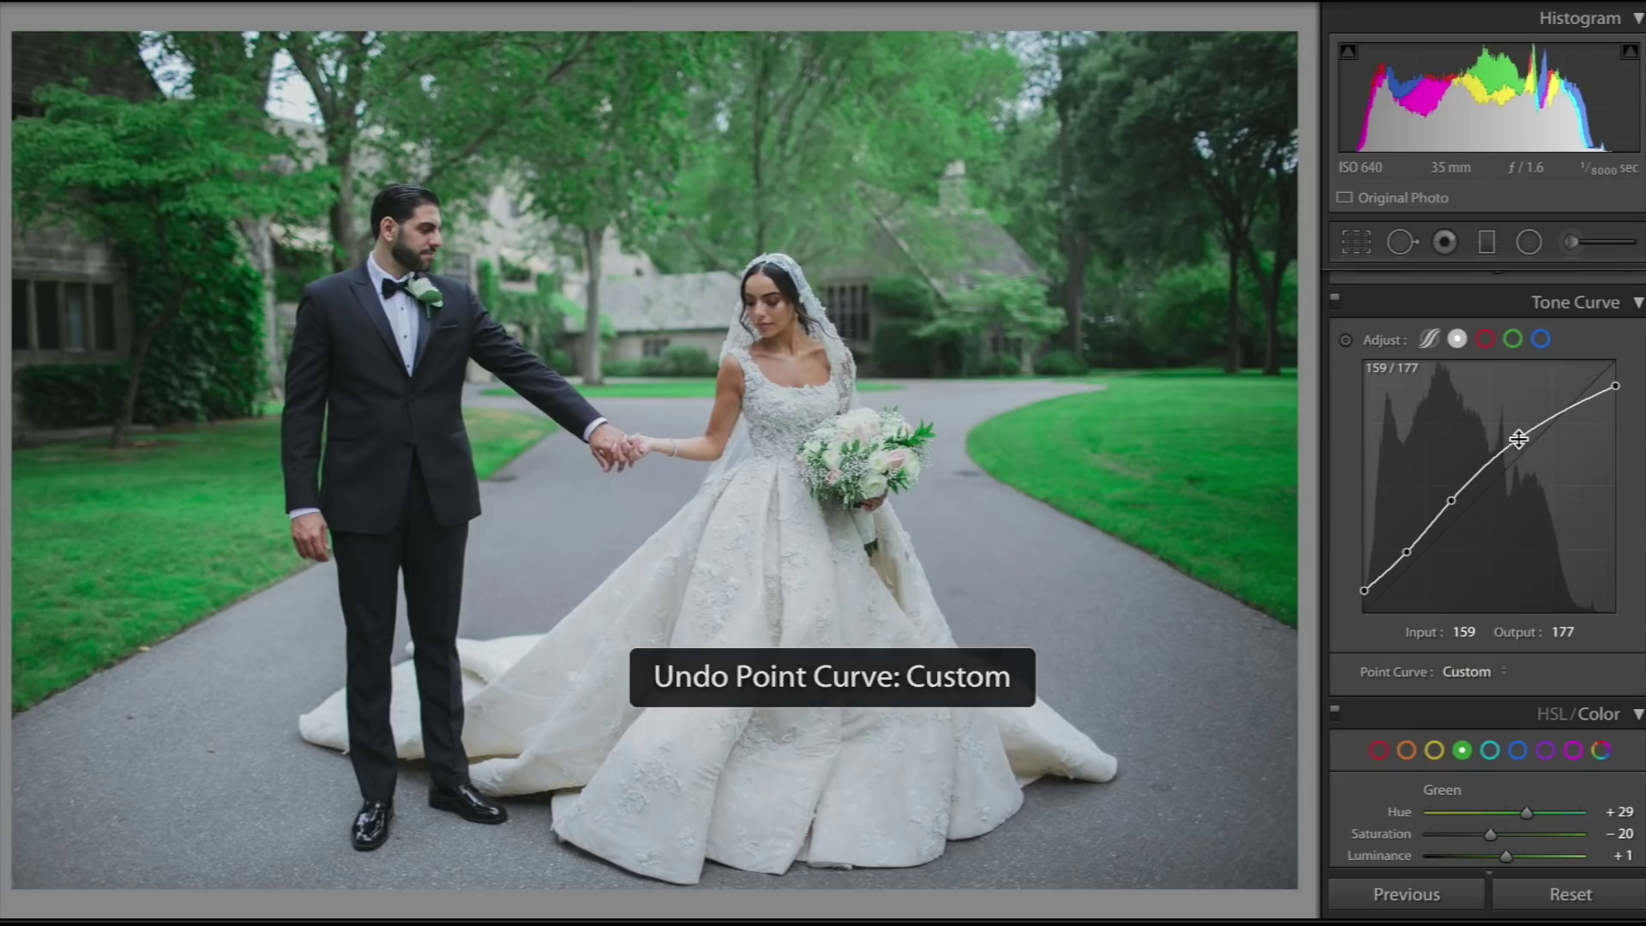
pyautogui.moveTo(1515, 441); pyautogui.dragTo(1517, 432)
pyautogui.moveTo(1456, 499); pyautogui.dragTo(1458, 499)
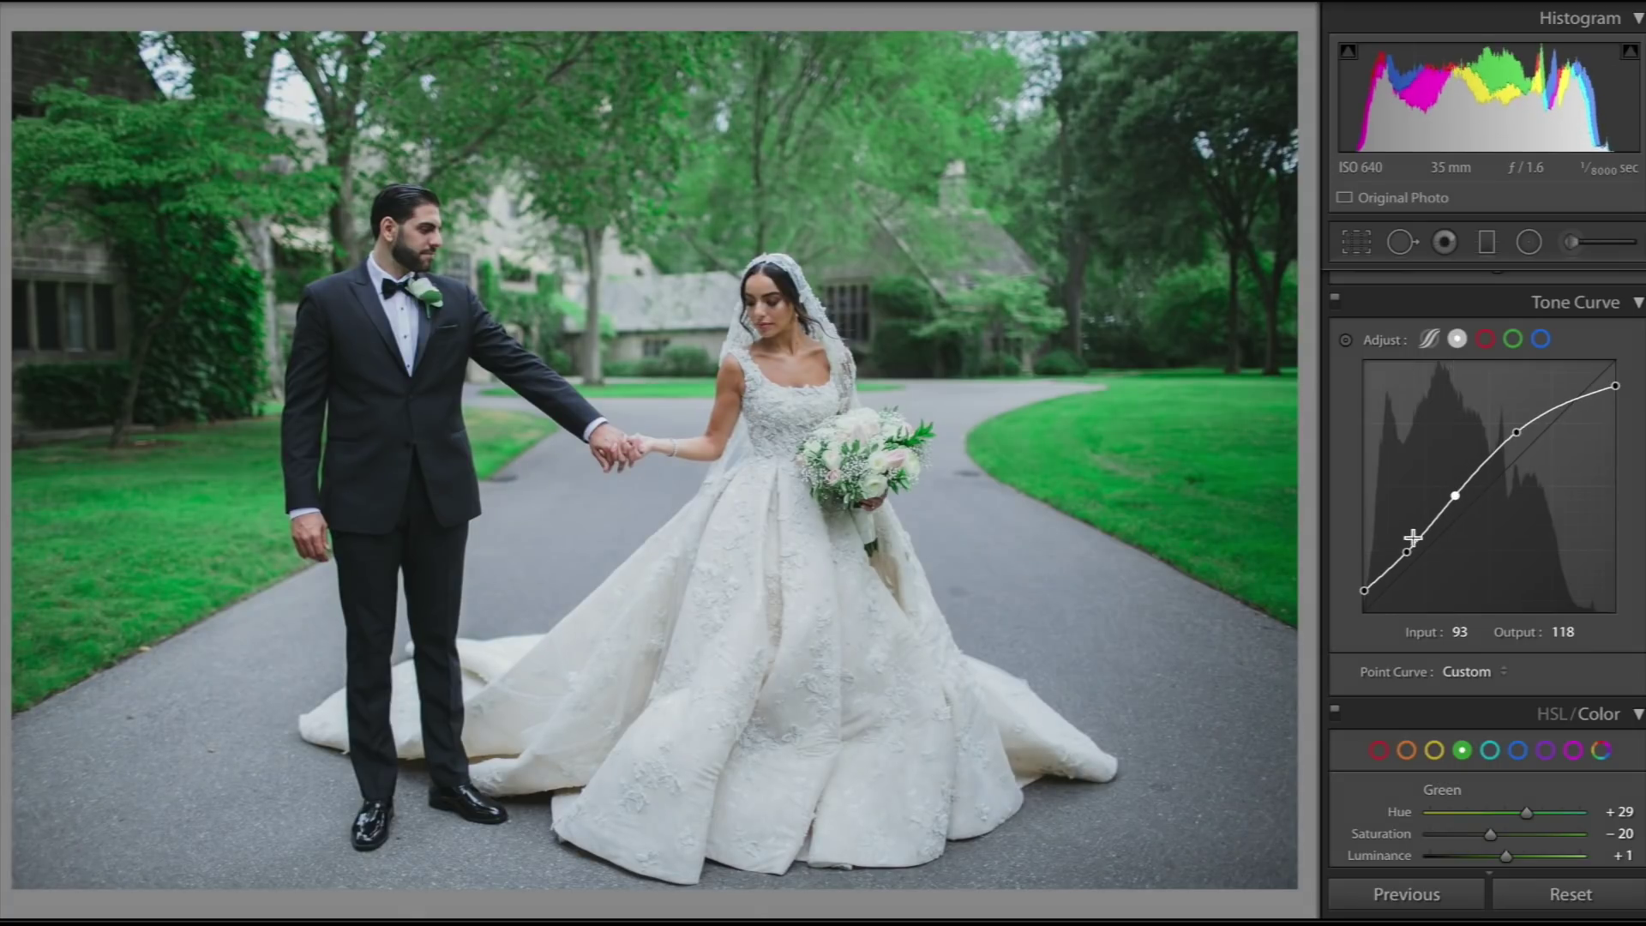
pyautogui.moveTo(1407, 552); pyautogui.dragTo(1372, 592)
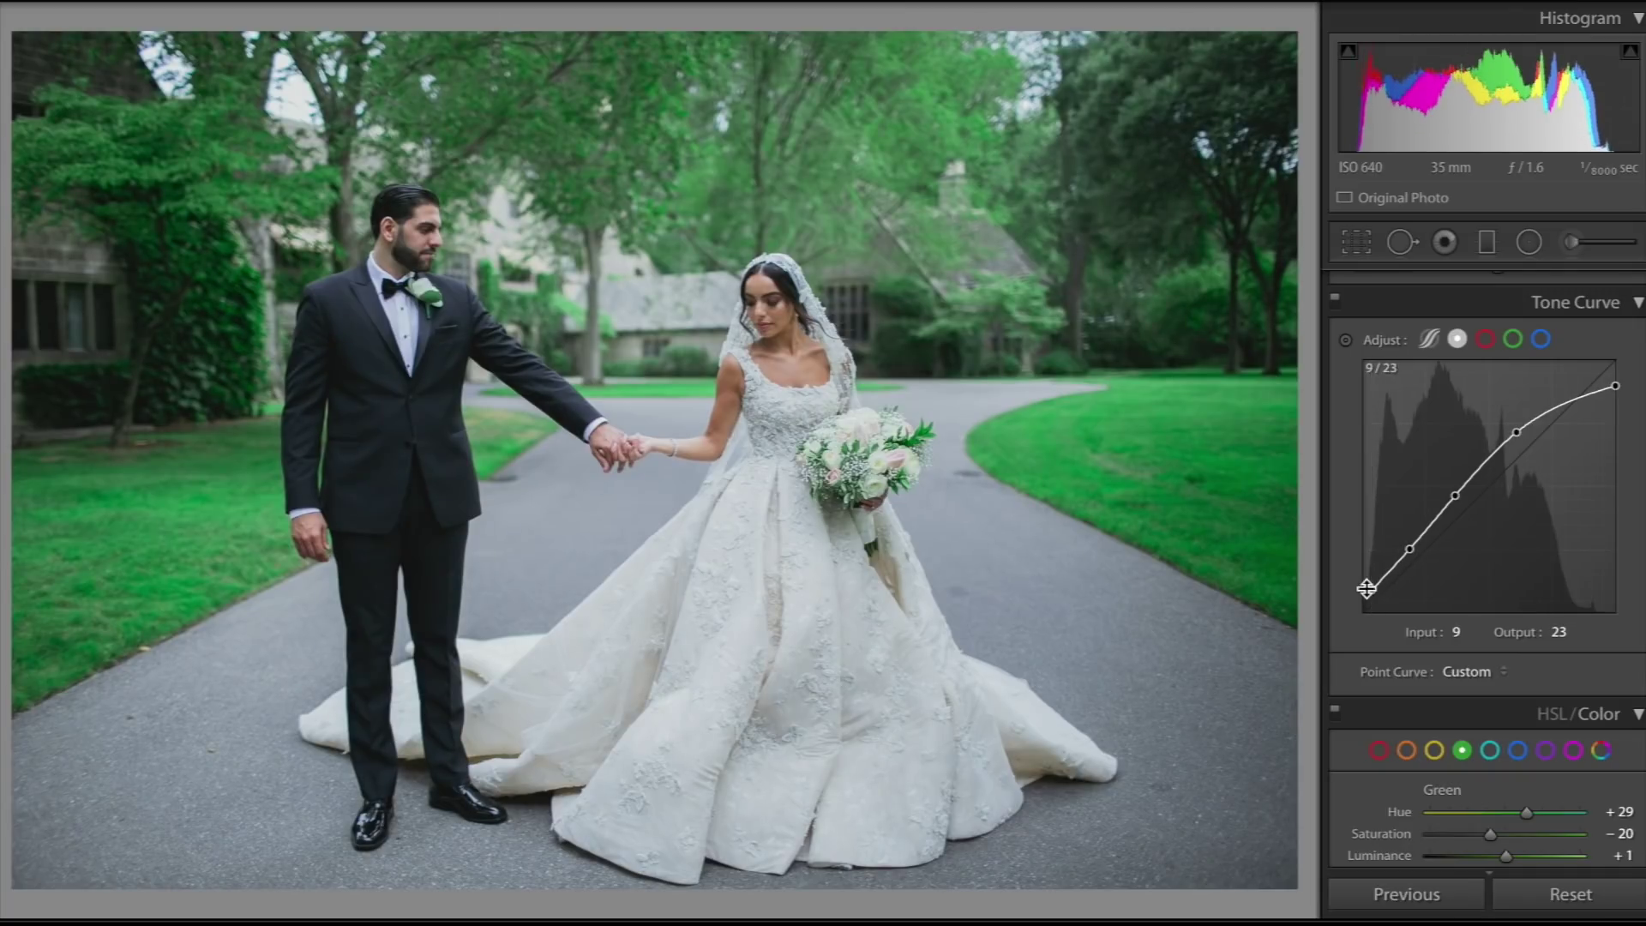
pyautogui.moveTo(1516, 435); pyautogui.dragTo(1513, 434)
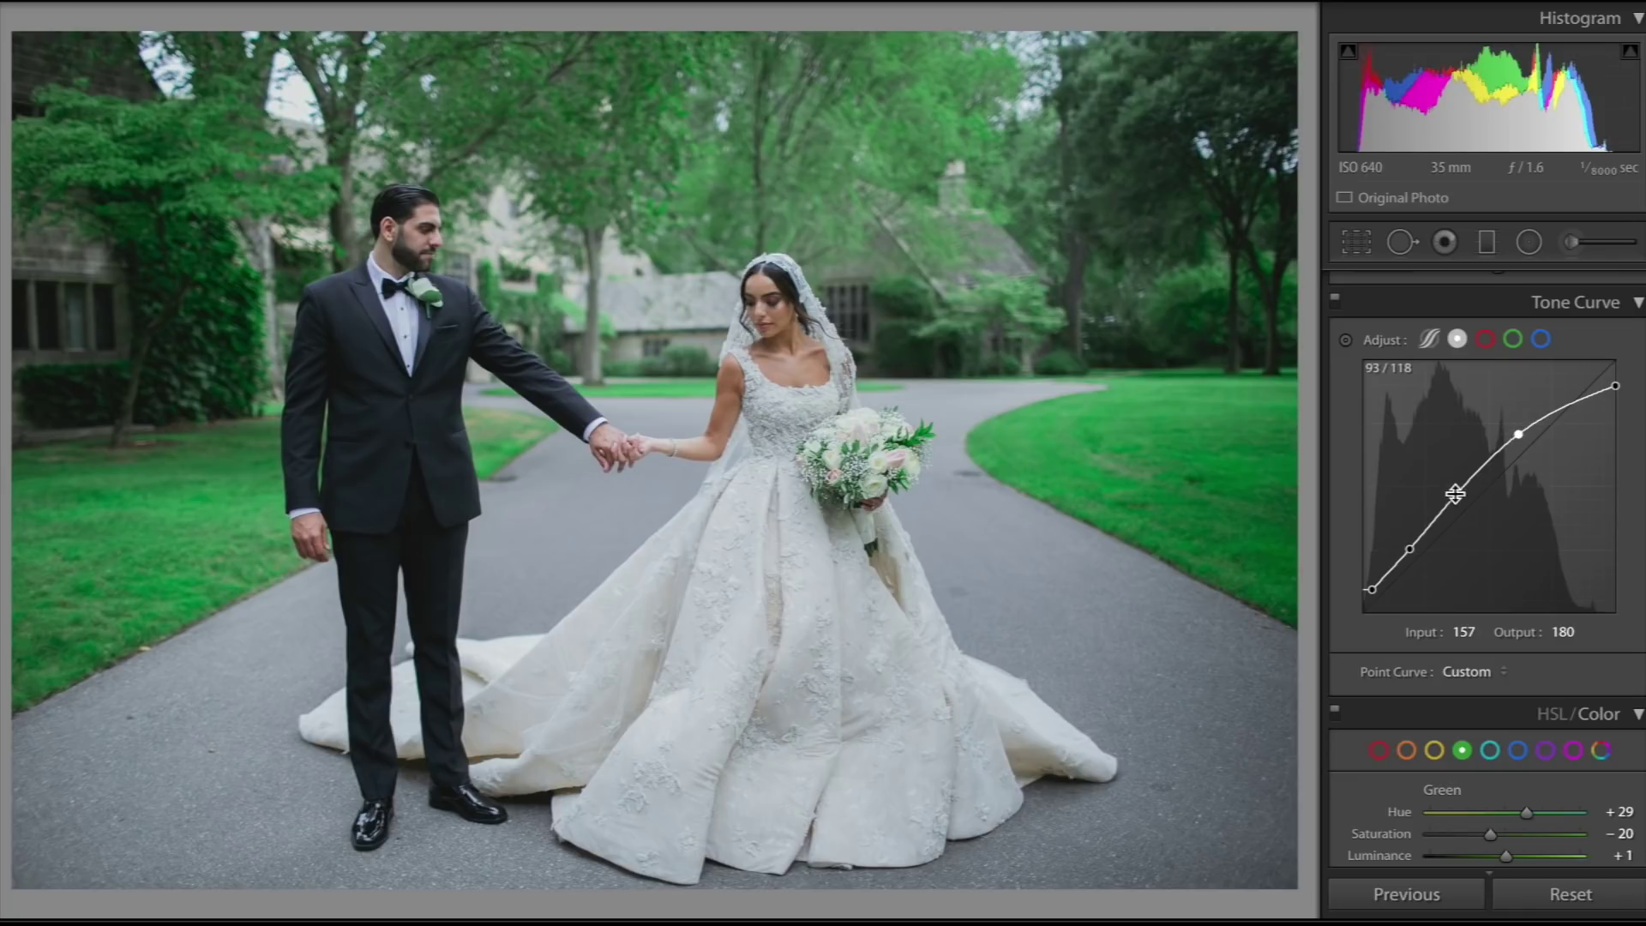
pyautogui.moveTo(1455, 496); pyautogui.dragTo(1456, 498)
# Set Exposure to +0.55 and Contrast to +4, and compare the result with the original photo
pyautogui.scroll(5, 1453, 502)
pyautogui.scroll(5, 1449, 490)
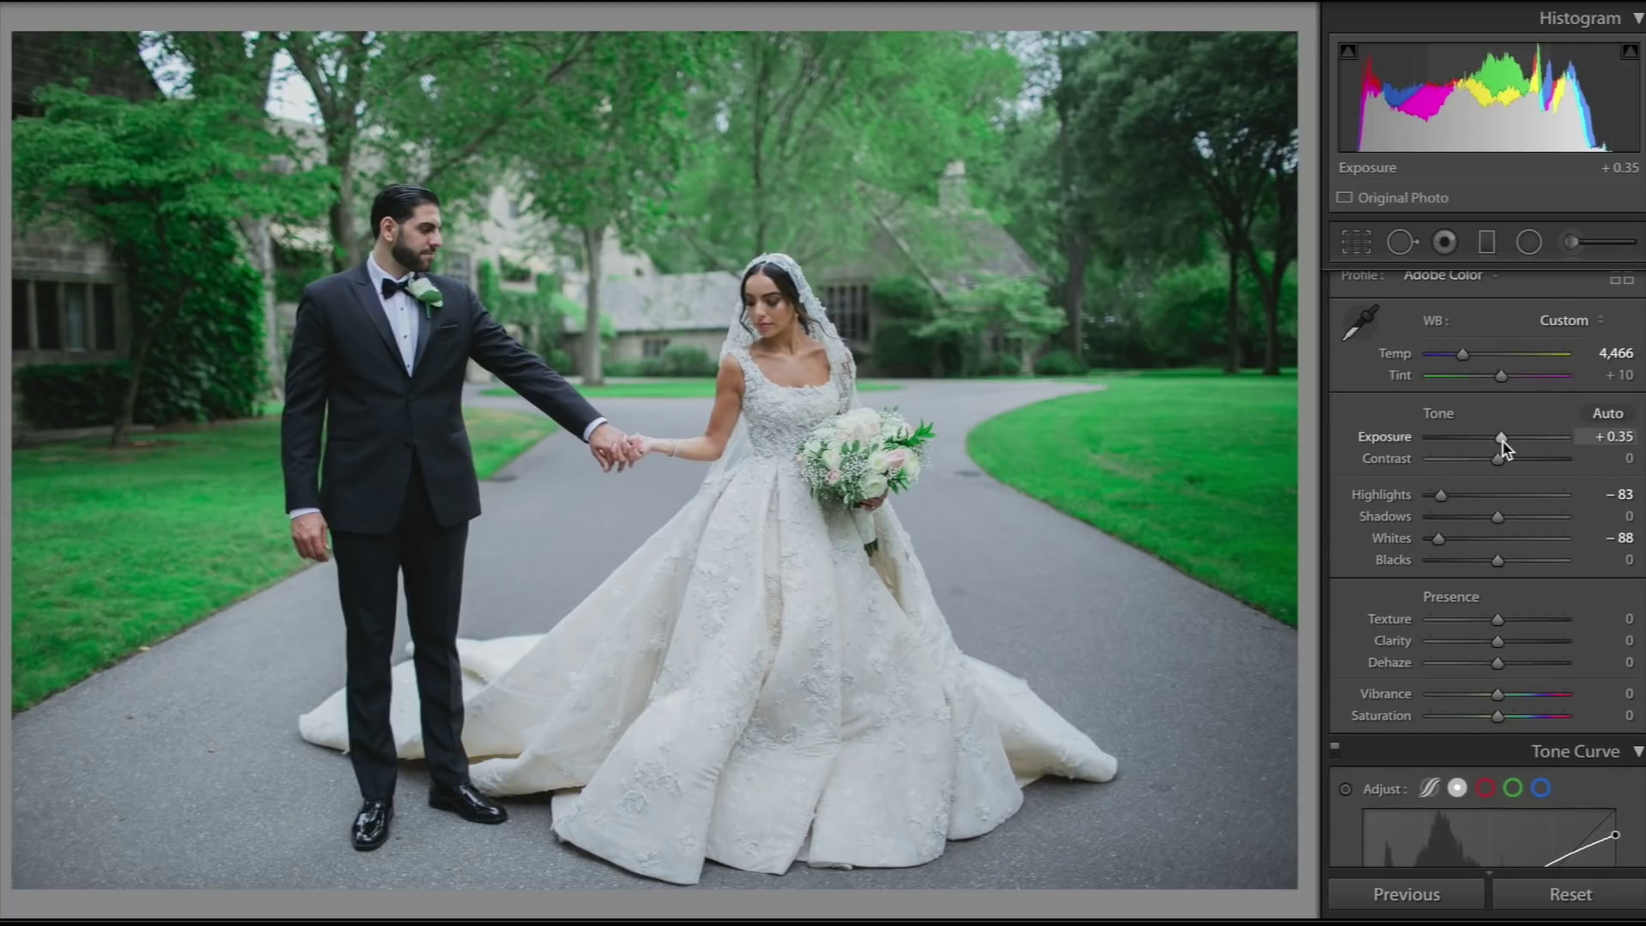
pyautogui.moveTo(1504, 440); pyautogui.dragTo(1508, 442)
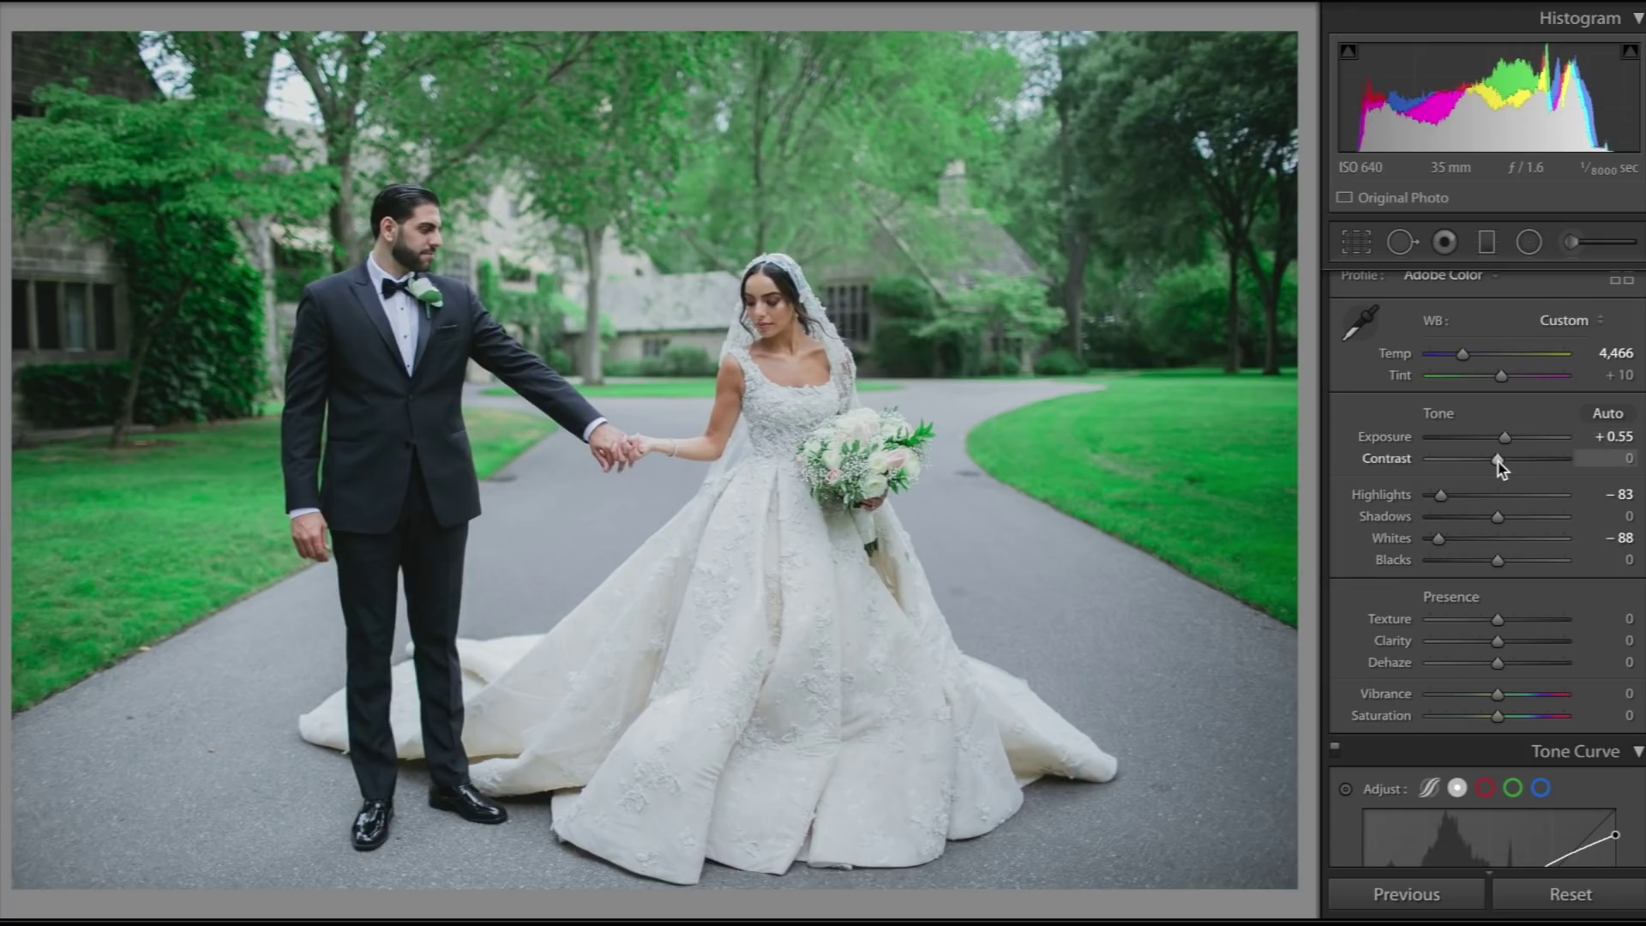
pyautogui.moveTo(1499, 462)
pyautogui.mouseDown()
pyautogui.moveTo(1462, 462)
pyautogui.moveTo(1519, 463)
pyautogui.mouseUp()
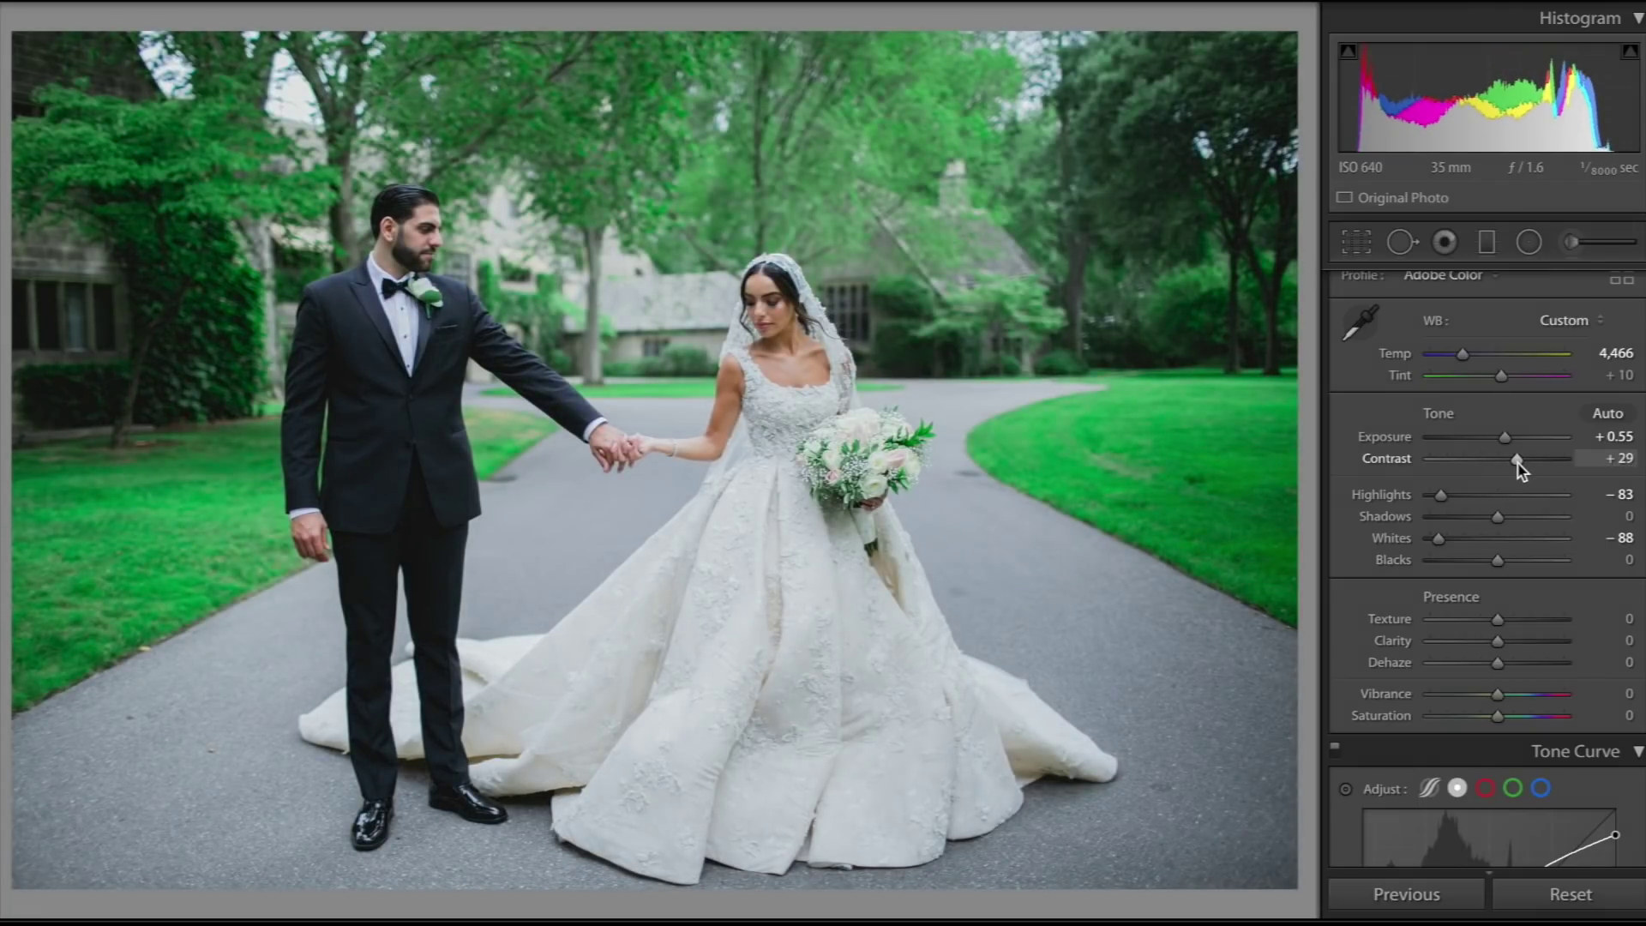
pyautogui.moveTo(1517, 462)
pyautogui.mouseDown()
pyautogui.moveTo(1485, 459)
pyautogui.moveTo(1500, 461)
pyautogui.mouseUp()
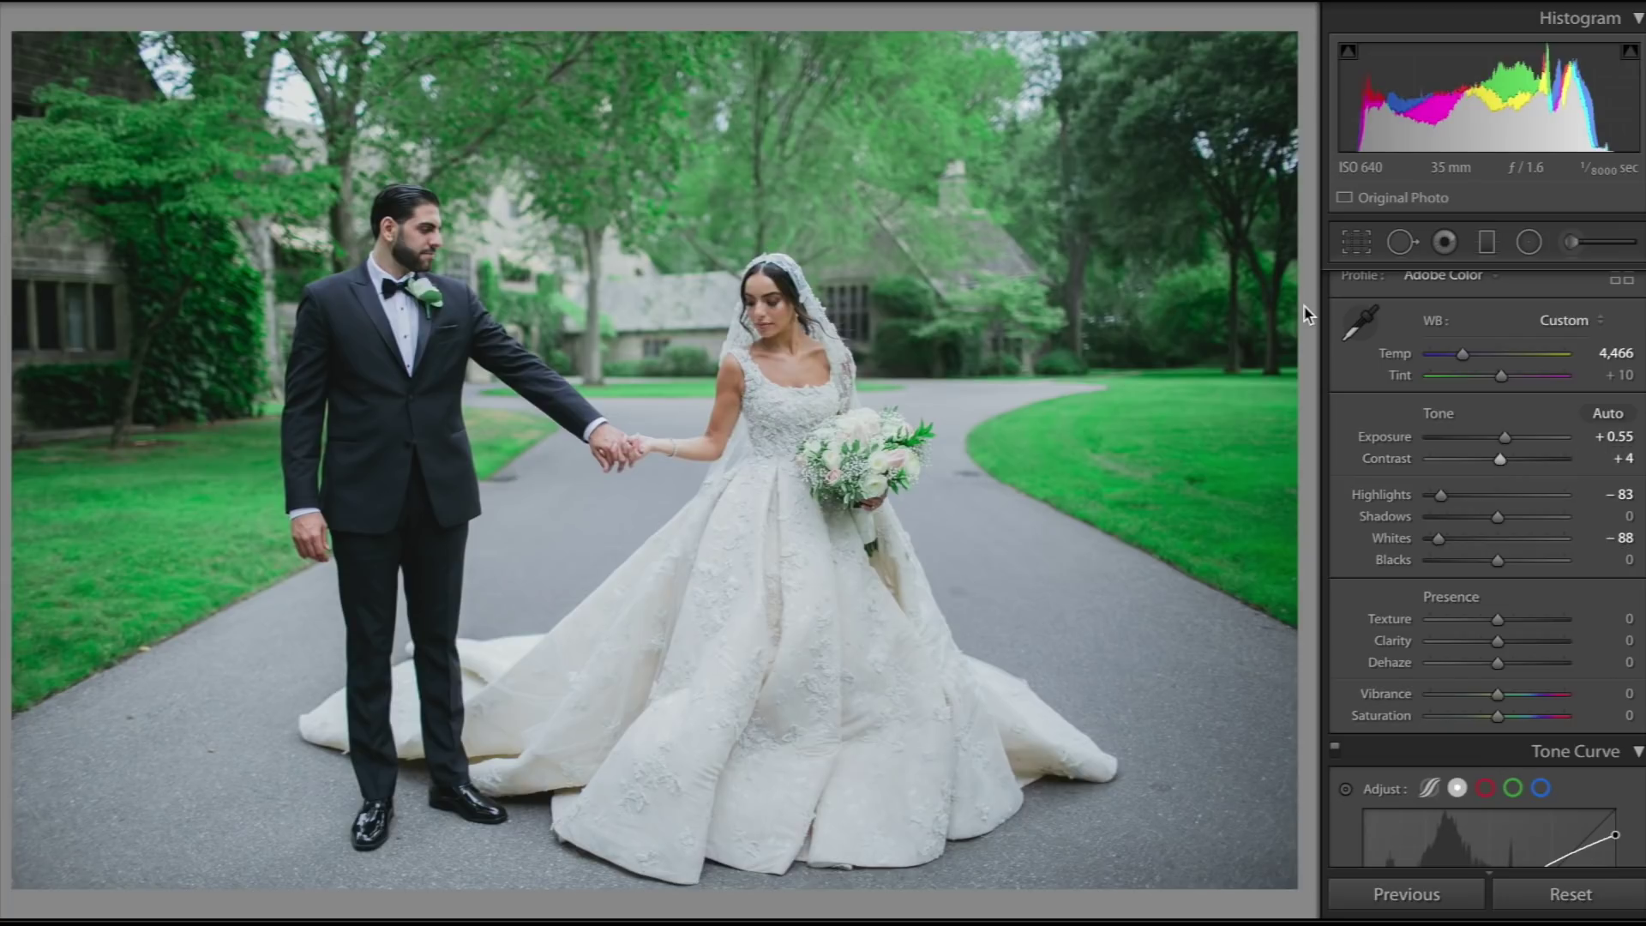
pyautogui.press('\\')
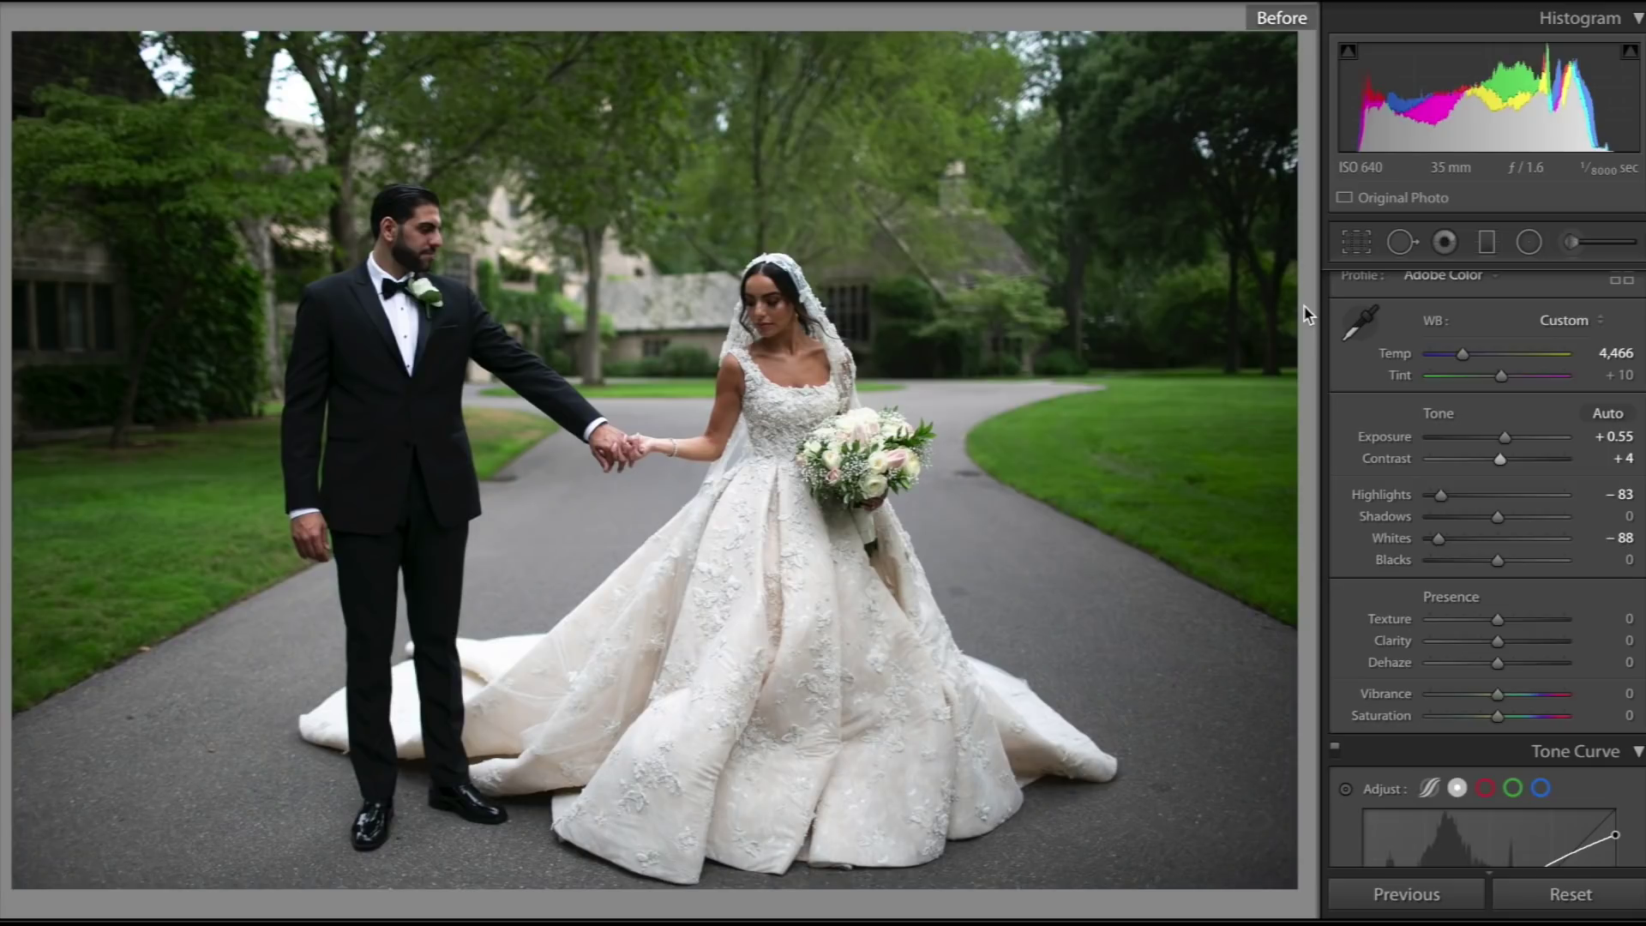
pyautogui.press('\\')
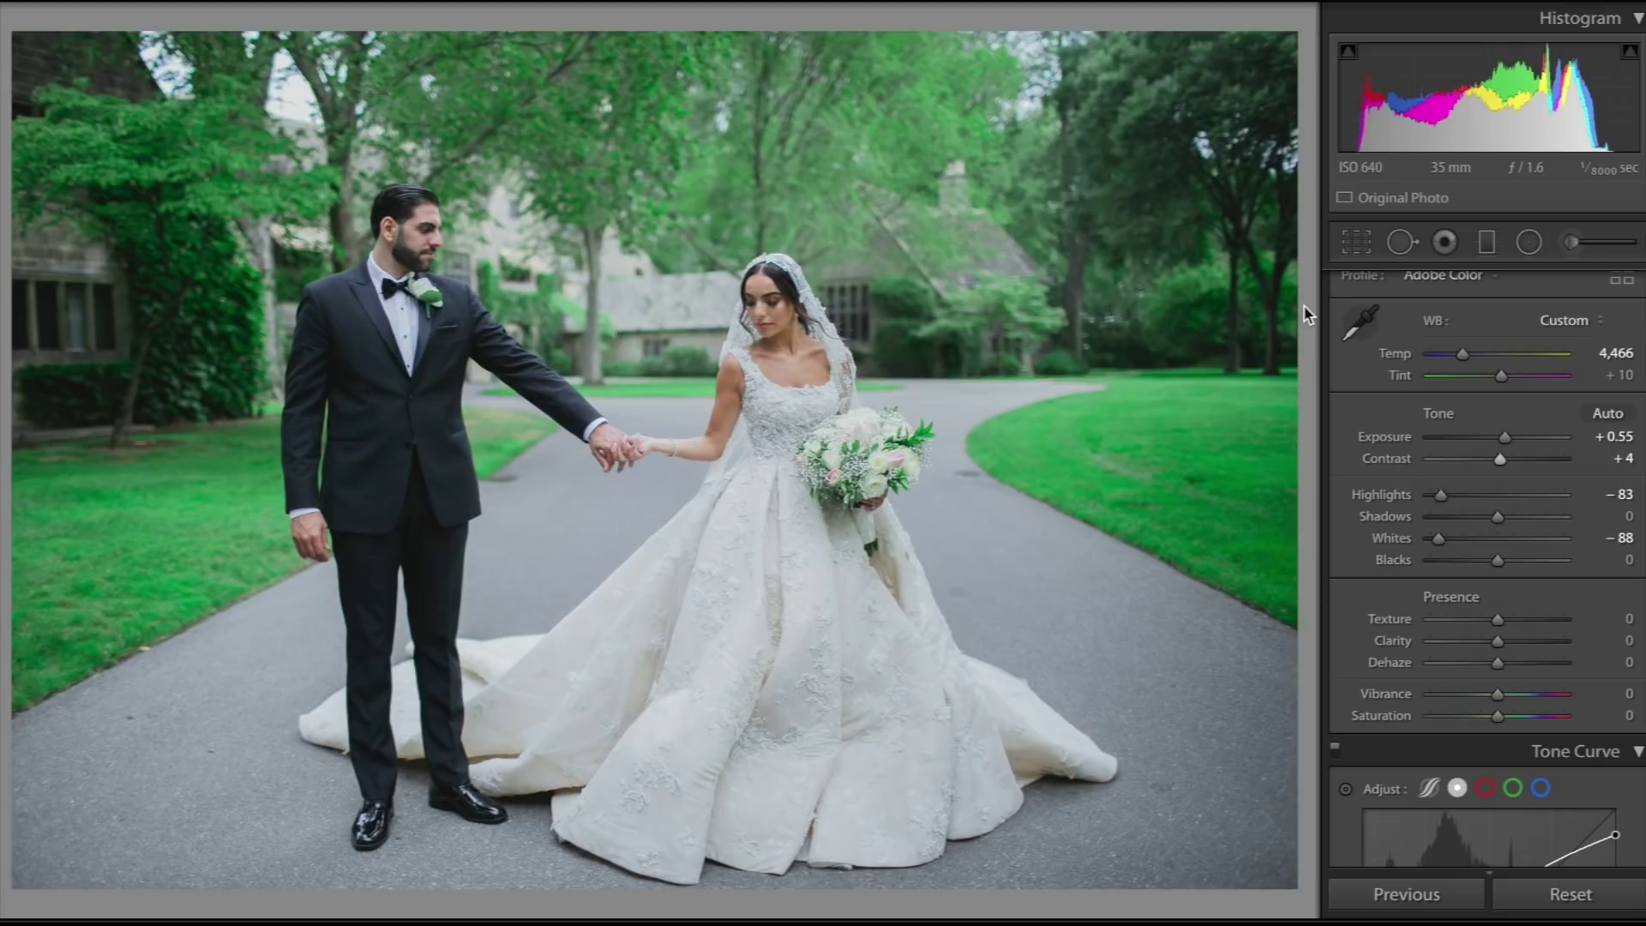